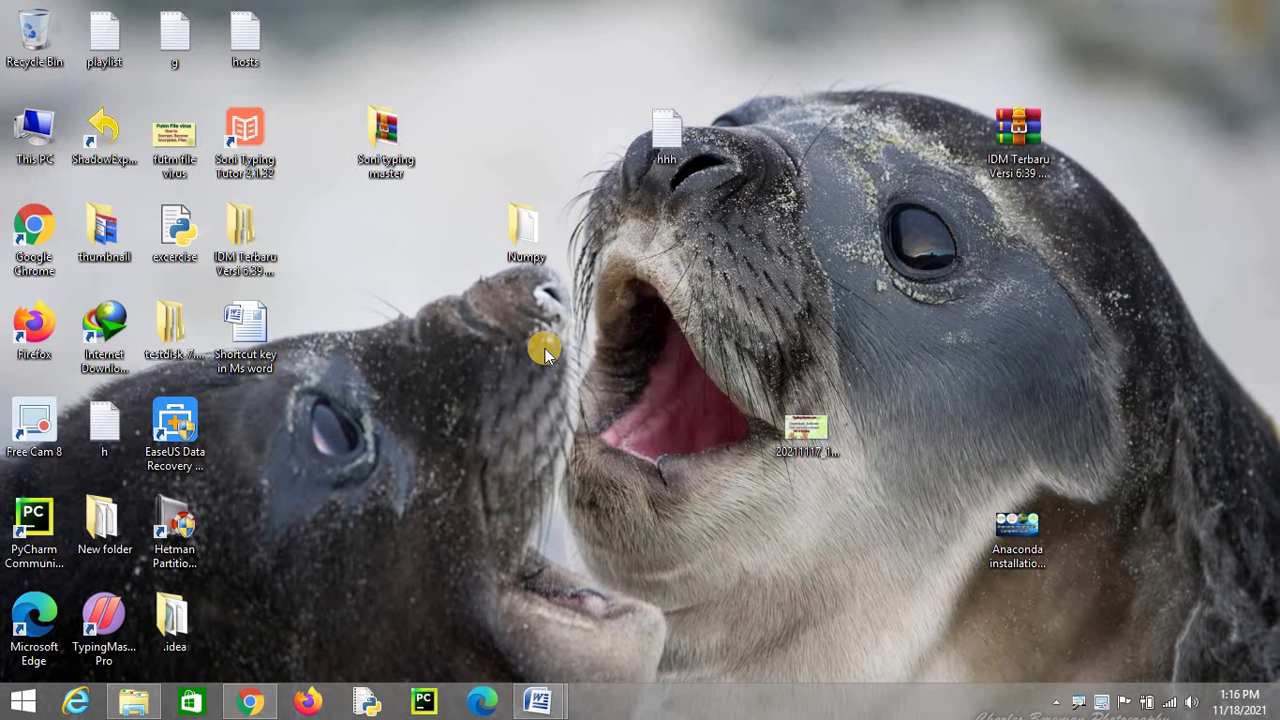
# - Bring the MS Word Keyboard Shortcuts A to Z table document to the front
pyautogui.moveTo(541, 698)
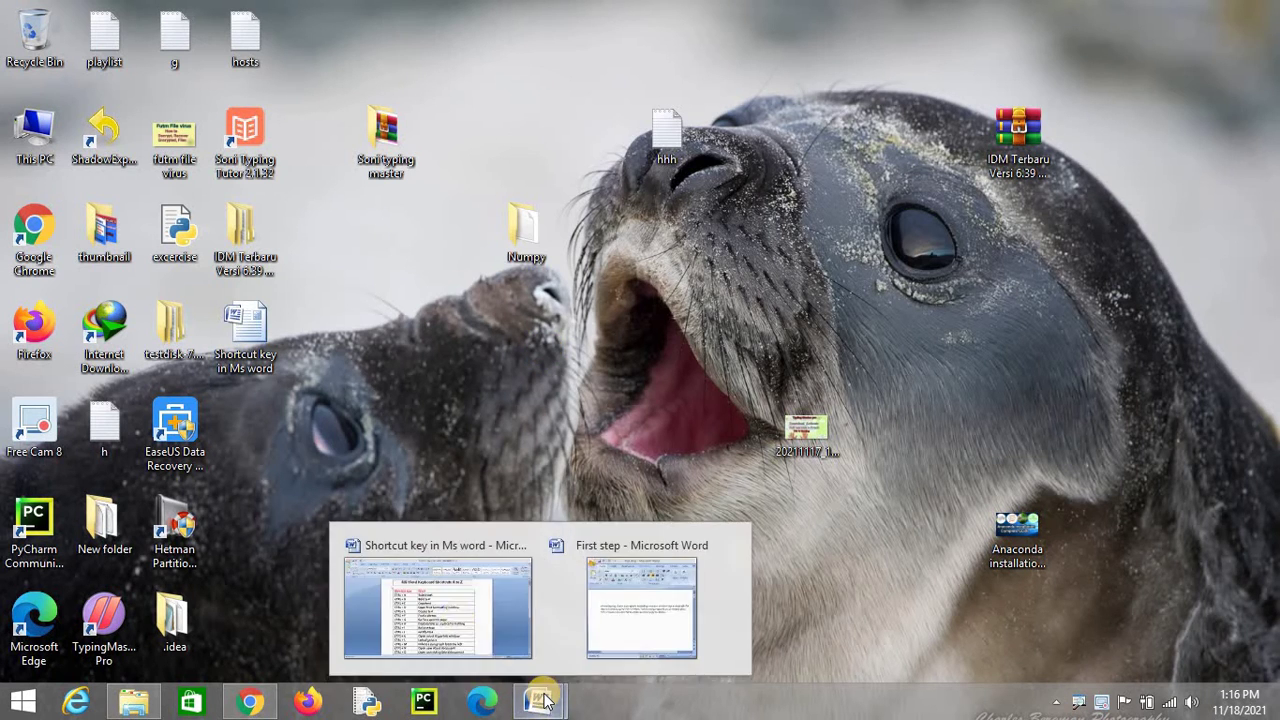
pyautogui.click(459, 621)
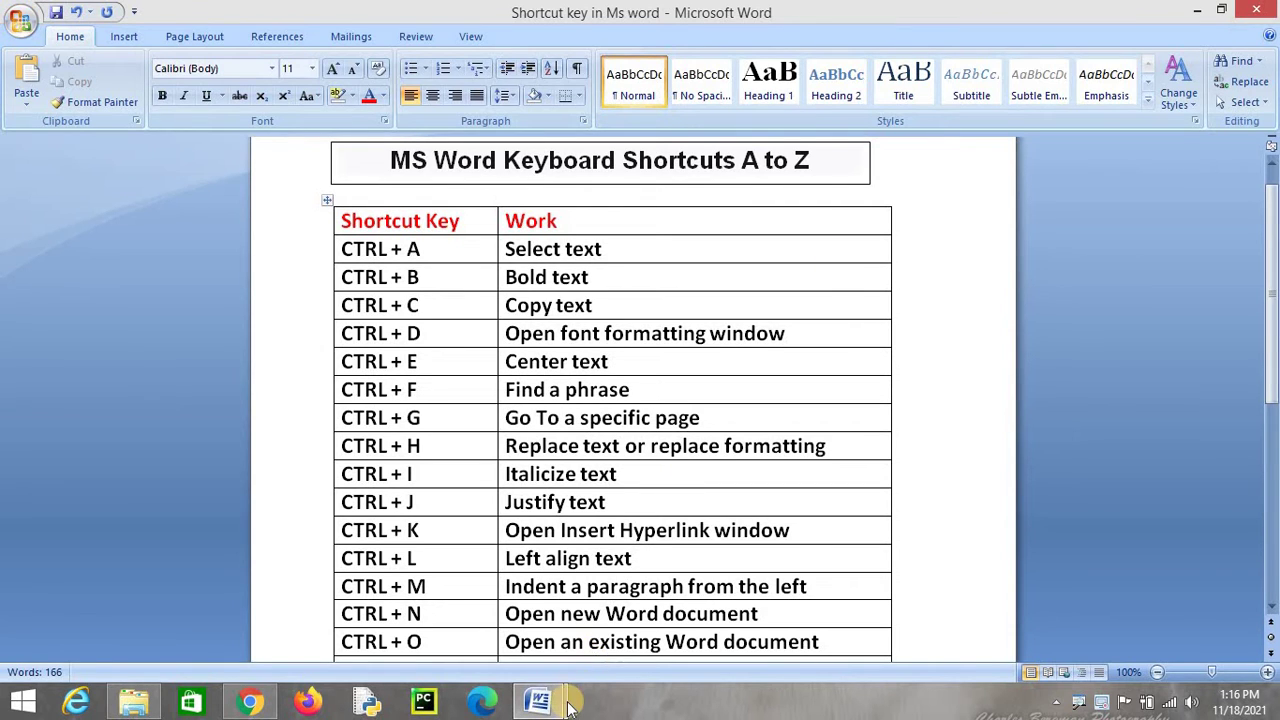
# - In the First step document, paste the copied text after the paragraph
pyautogui.moveTo(557, 705)
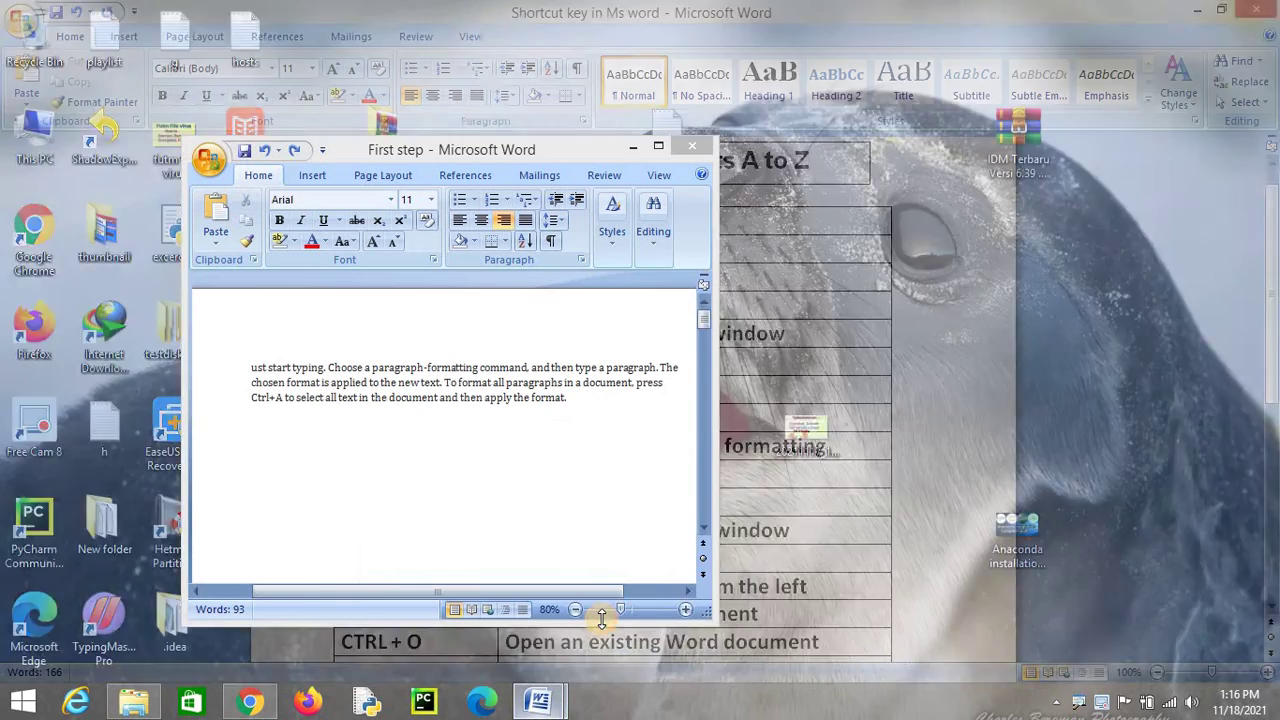
pyautogui.click(601, 612)
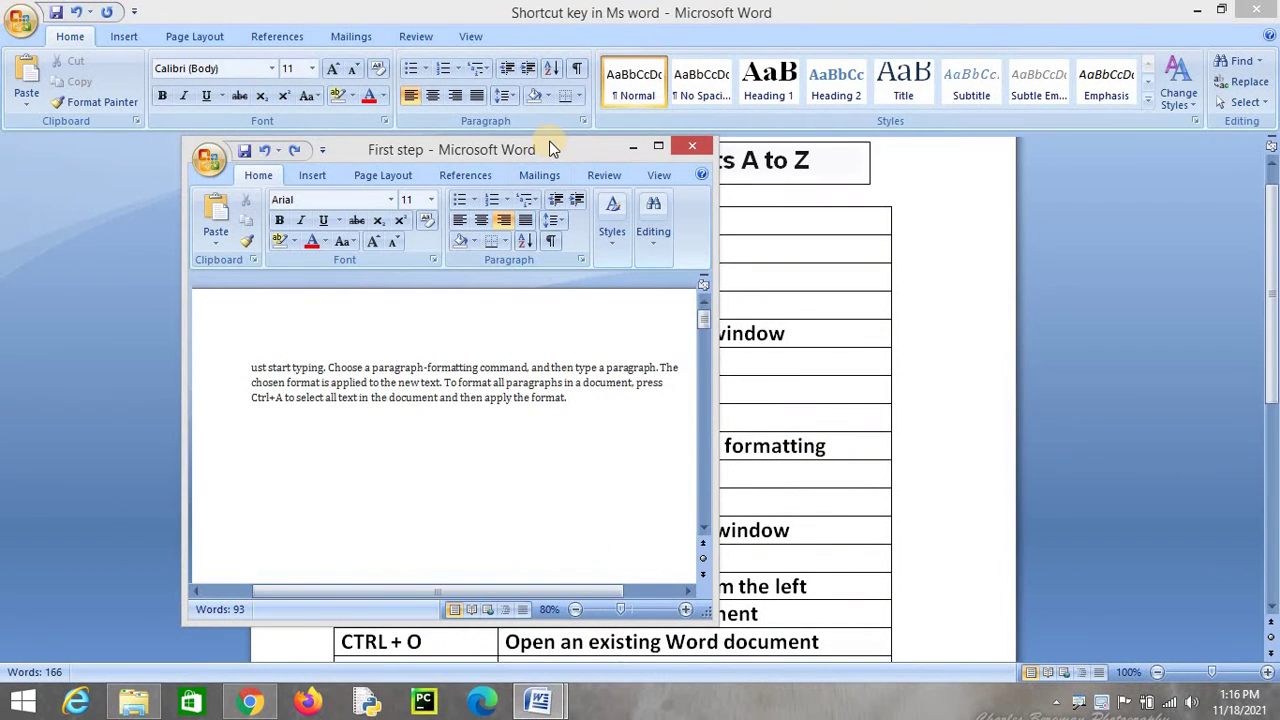
pyautogui.moveTo(583, 157); pyautogui.dragTo(785, 200)
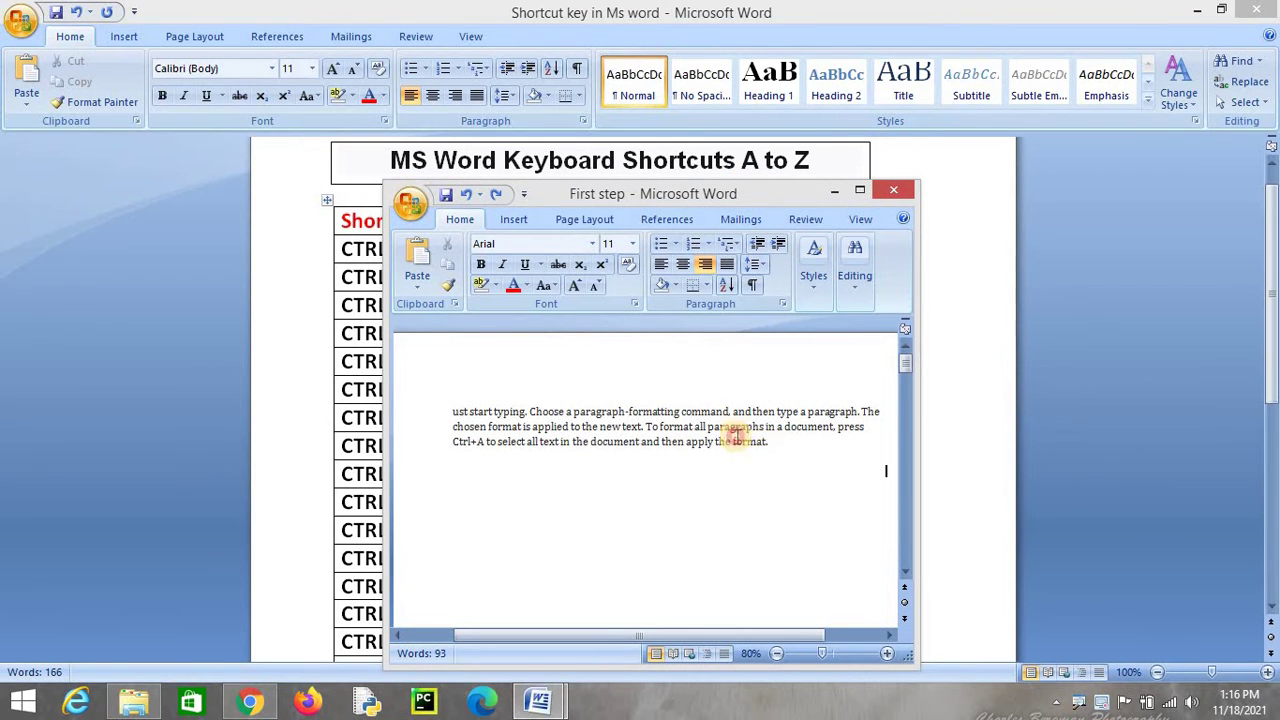
pyautogui.moveTo(768, 443); pyautogui.dragTo(460, 416)
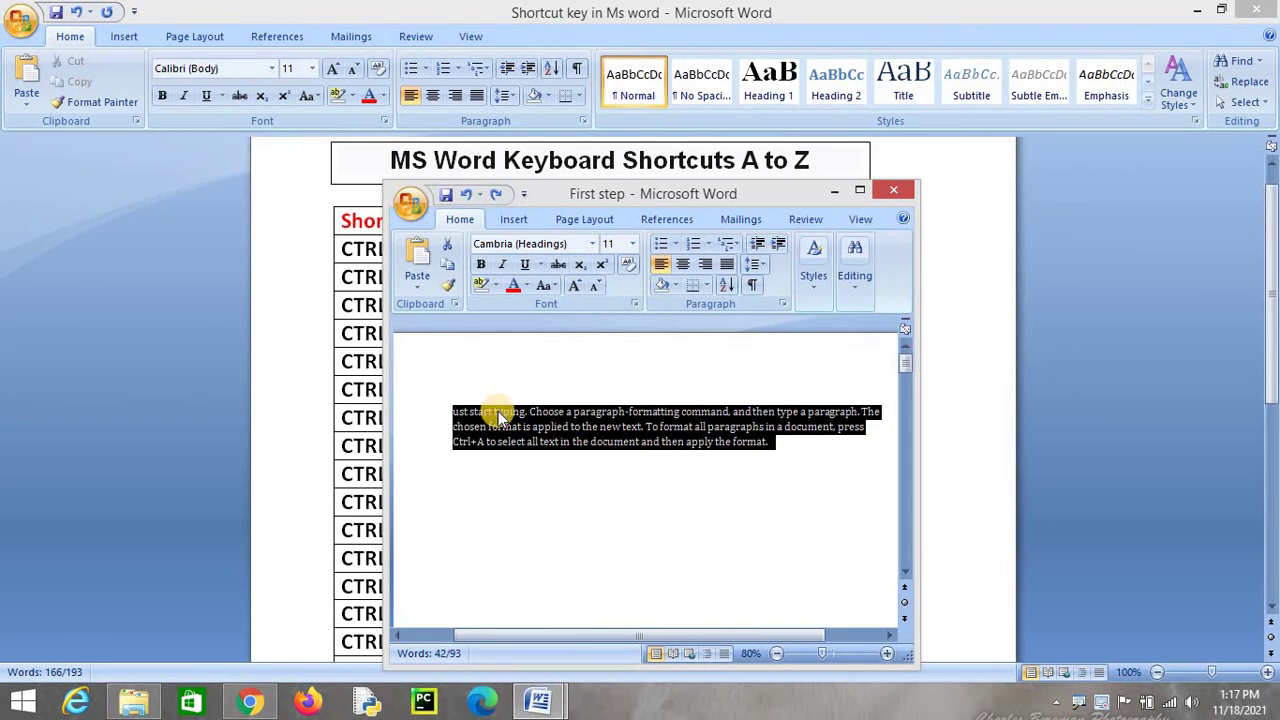
pyautogui.click(783, 450)
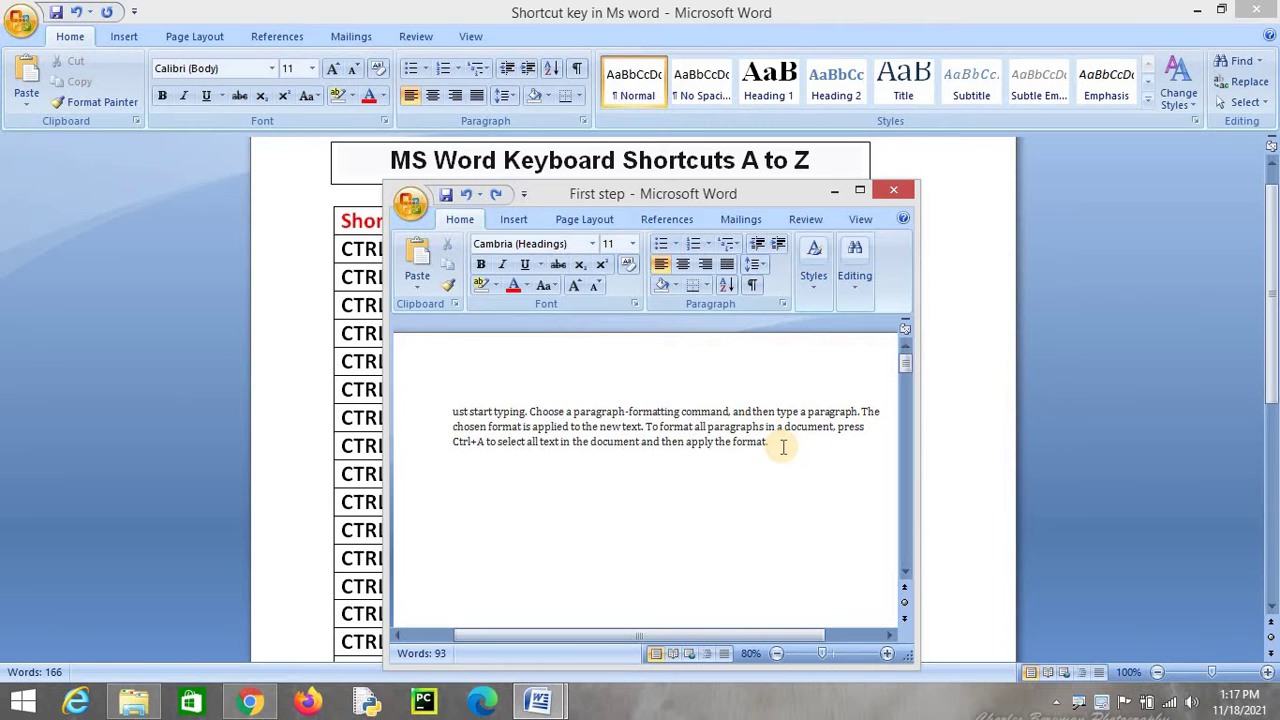
pyautogui.write('ust start typing. Choose a paragraph-formatting command, and then type a paragraph. The chosen format is applied to the new text. To format all paragraphs in a document, press Ctrl+A to select all text in the document and then apply the format.')
pyautogui.write('ust start typing. Choose a paragraph-formatting command, and then type a paragraph. The chosen format is applied to the new text. To format all paragraphs in a document, press Ctrl+A to select all text in the document and then apply the format.')
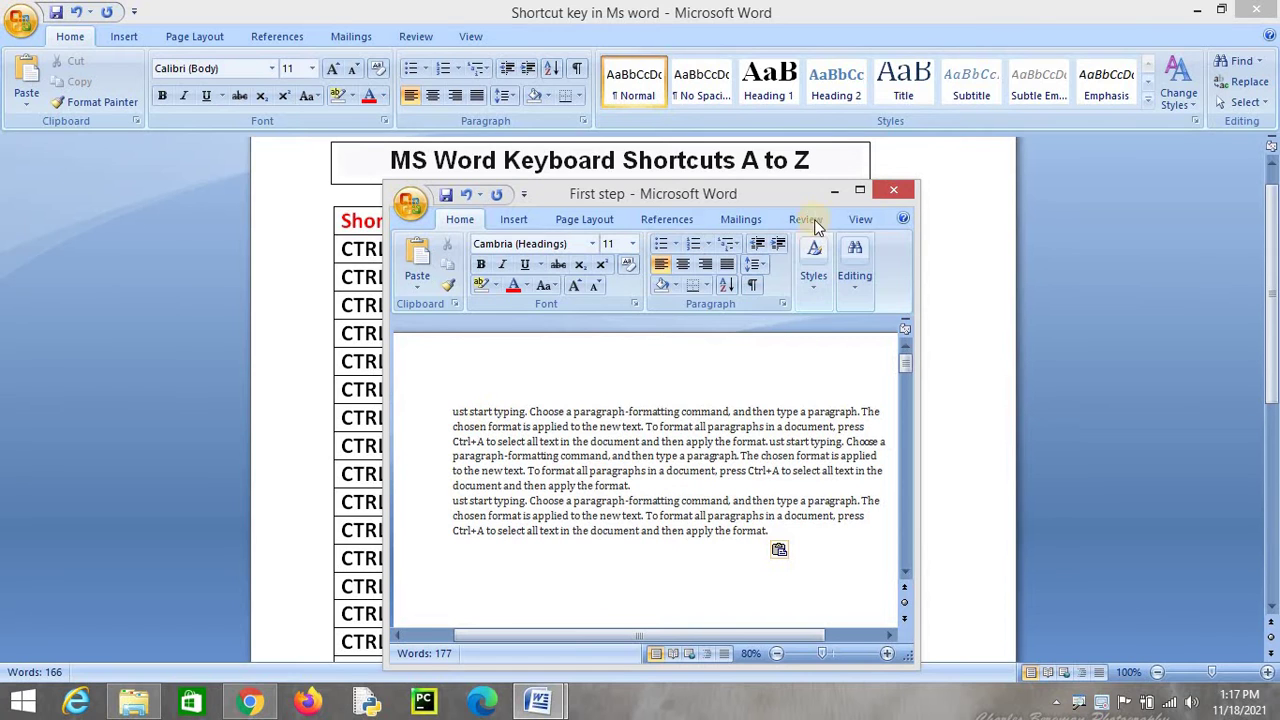
# - Minimize, restore and move the First step window over the table's right side
pyautogui.click(828, 192)
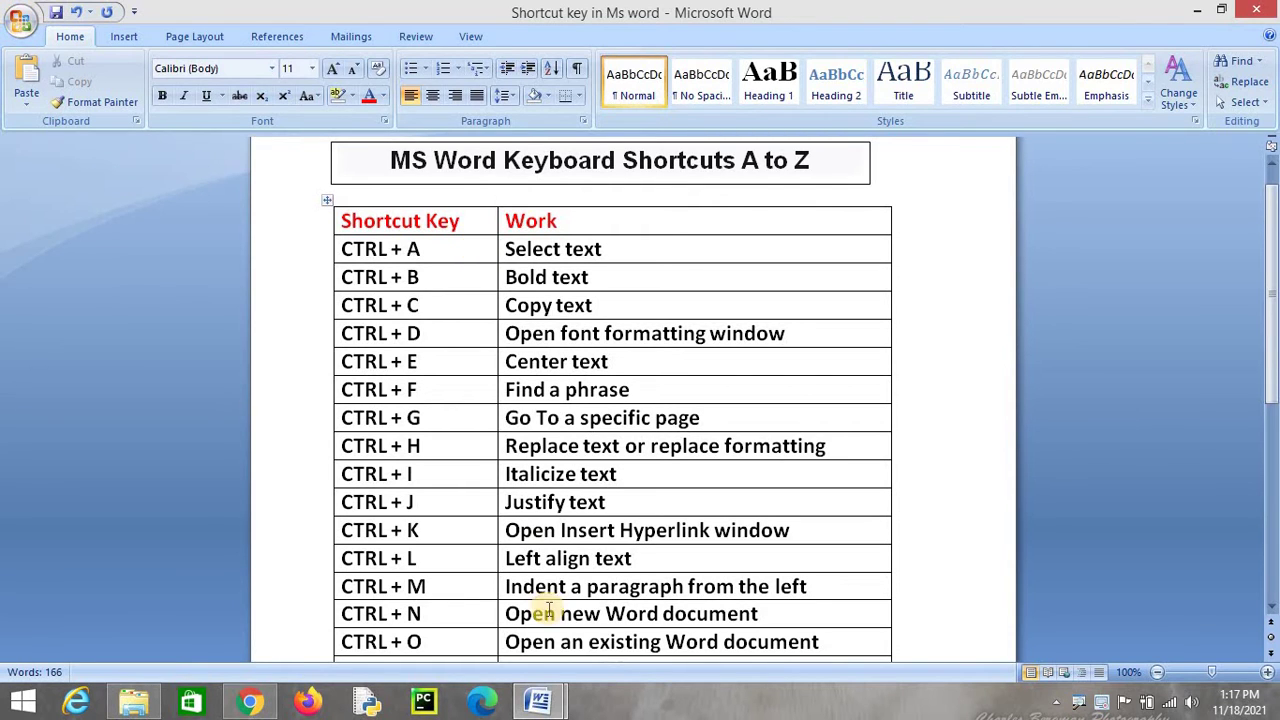
pyautogui.moveTo(551, 708)
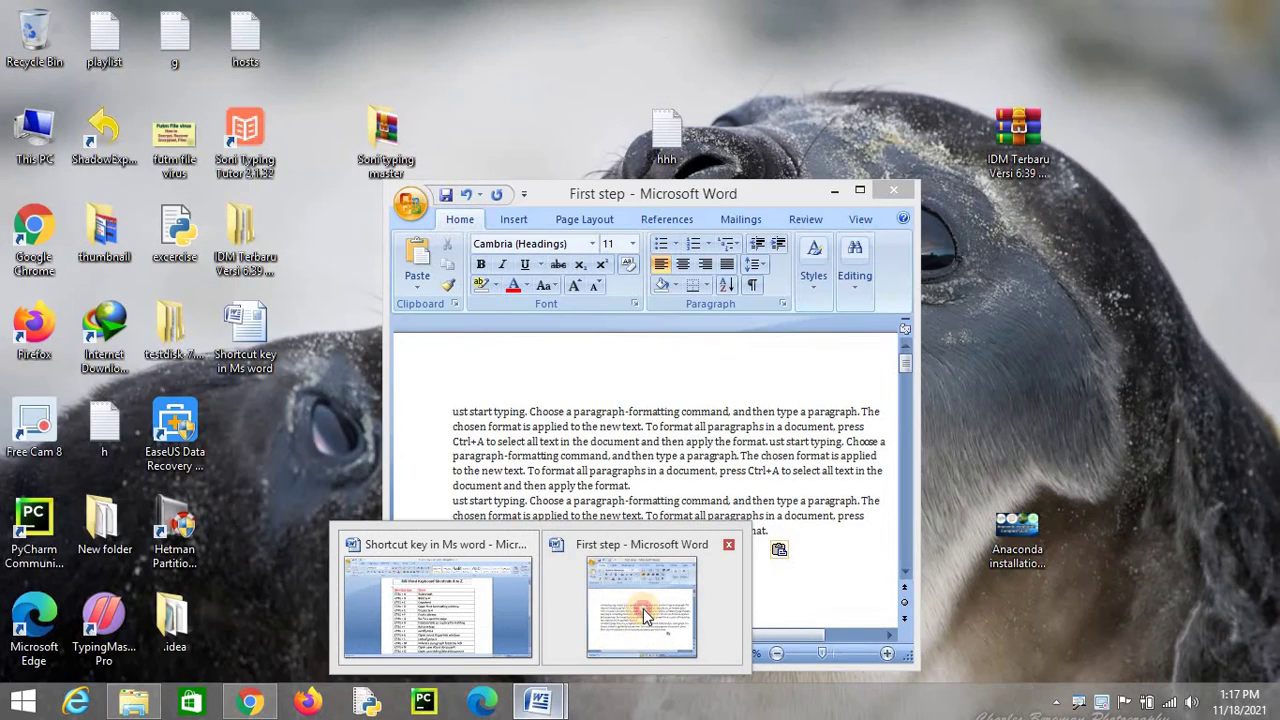
pyautogui.click(643, 608)
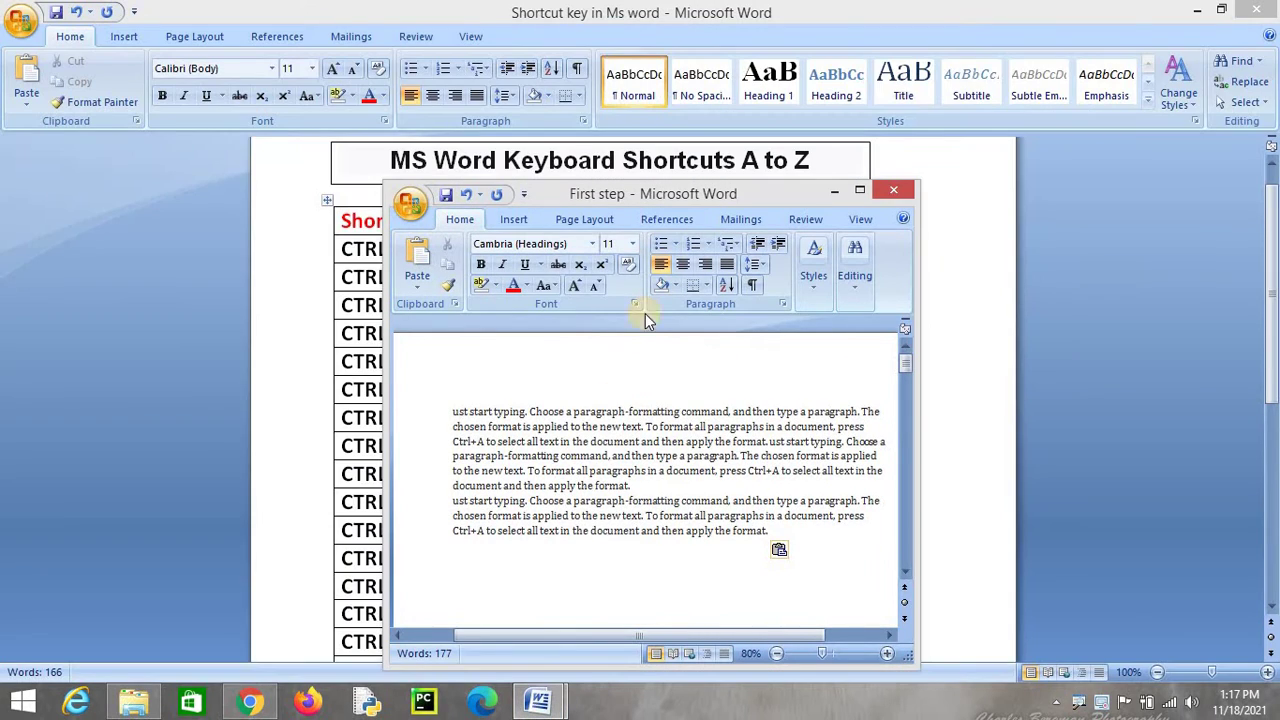
pyautogui.moveTo(764, 193); pyautogui.dragTo(784, 234)
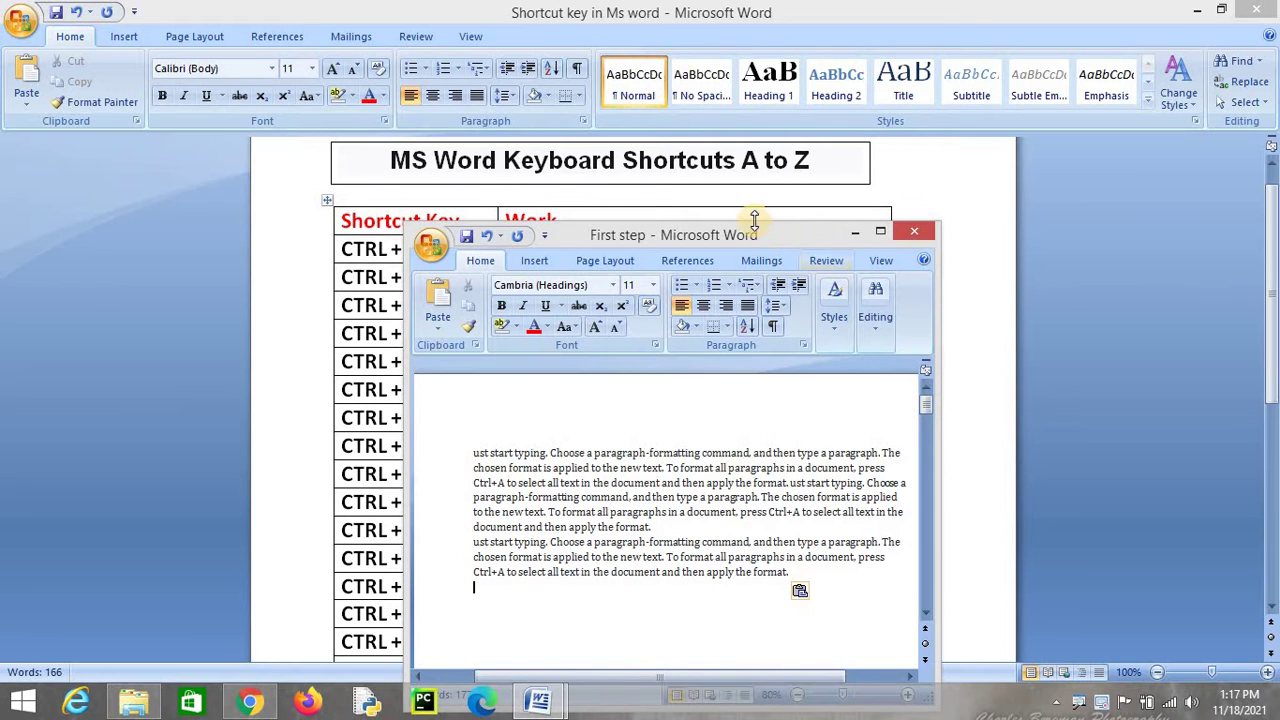
pyautogui.moveTo(895, 232)
pyautogui.mouseDown()
pyautogui.moveTo(1040, 195)
pyautogui.moveTo(1006, 152)
pyautogui.mouseUp()
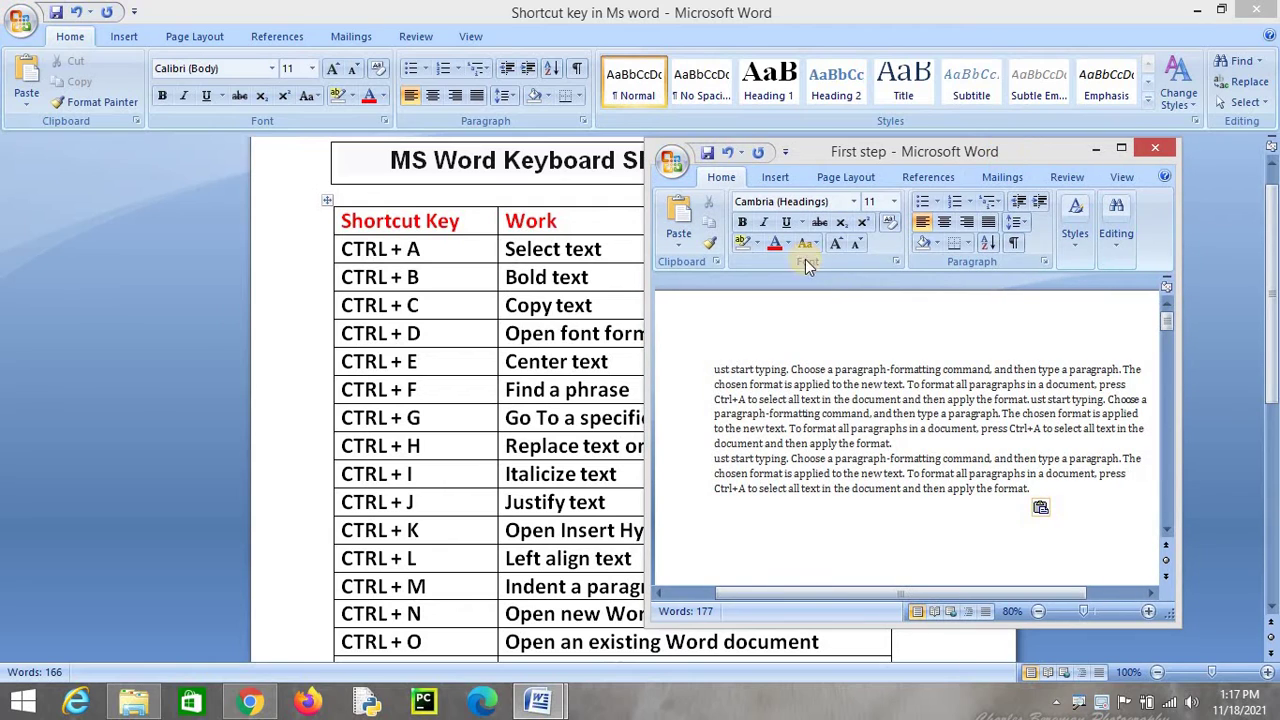
pyautogui.click(572, 318)
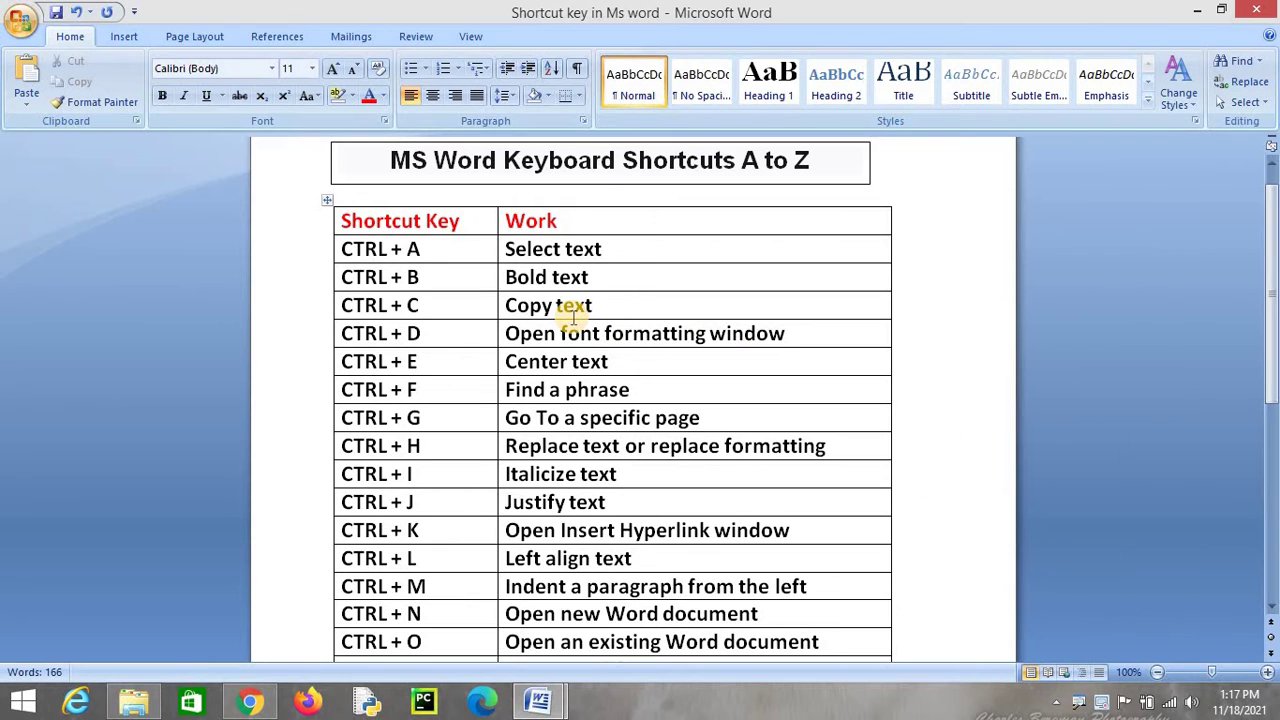
# - Bring the First step document forward and try selecting its text, then clear the selection
pyautogui.moveTo(560, 708)
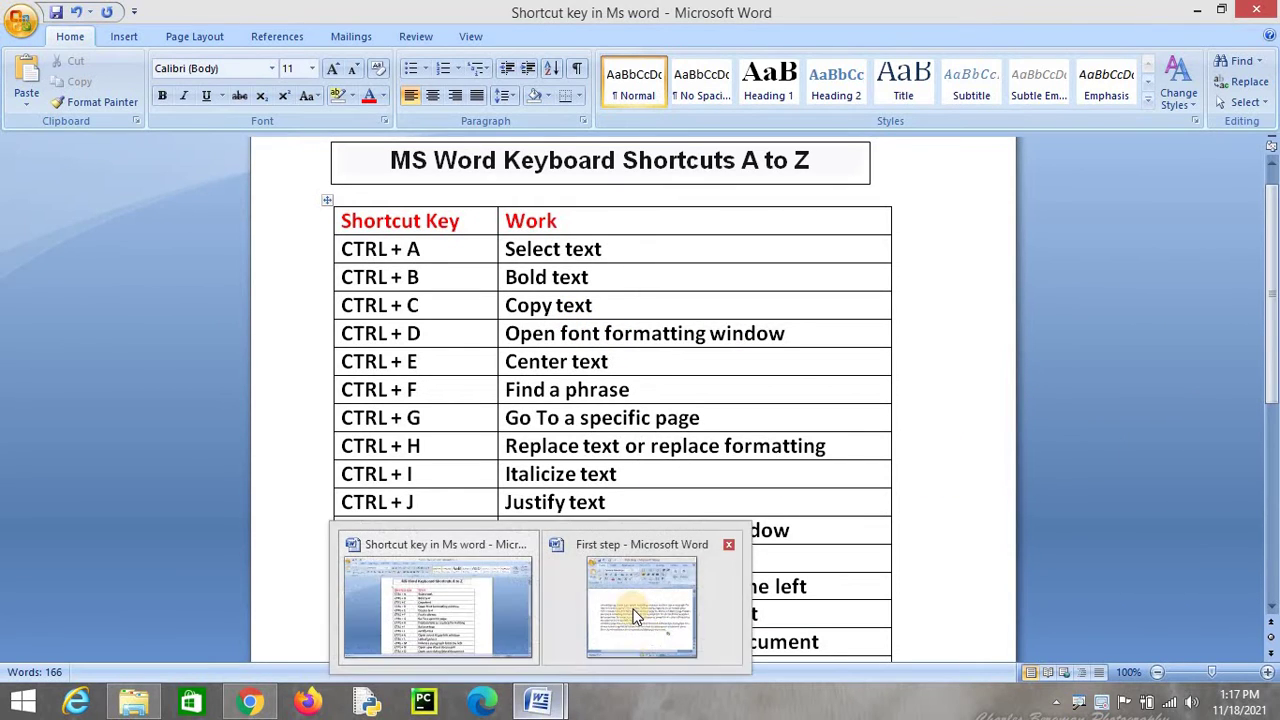
pyautogui.click(632, 610)
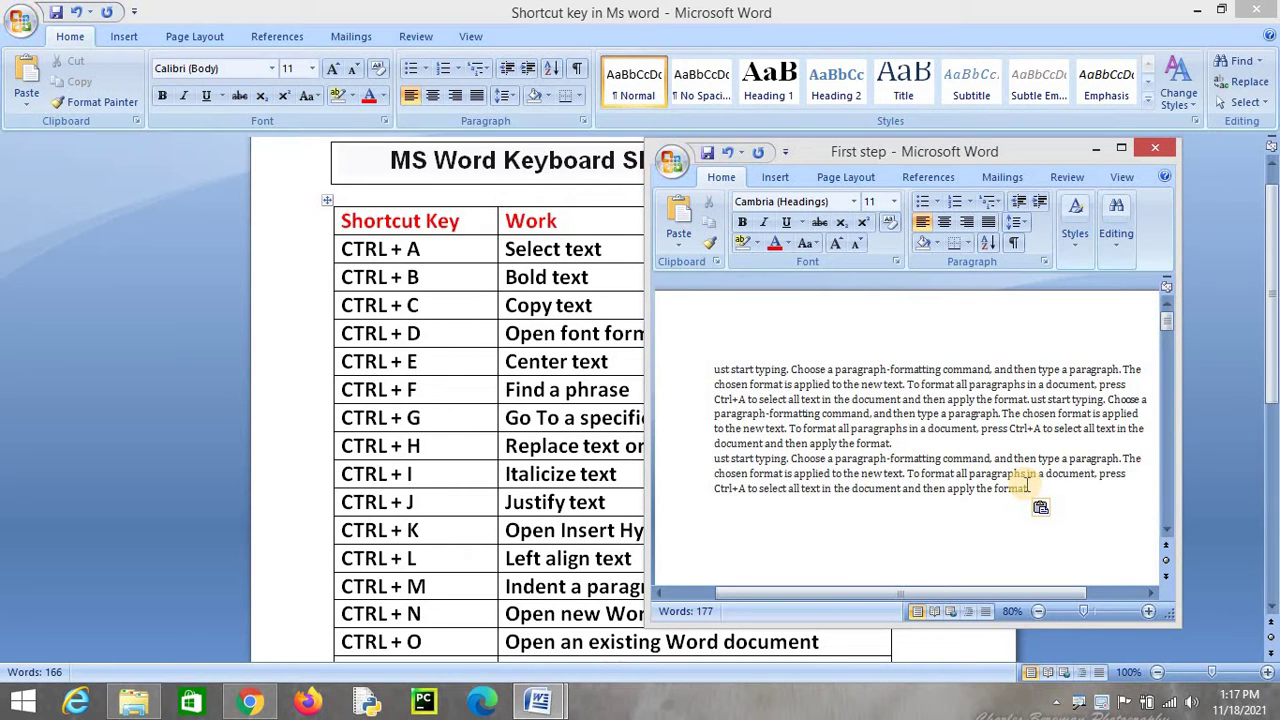
pyautogui.hotkey('ctrl', 'a')
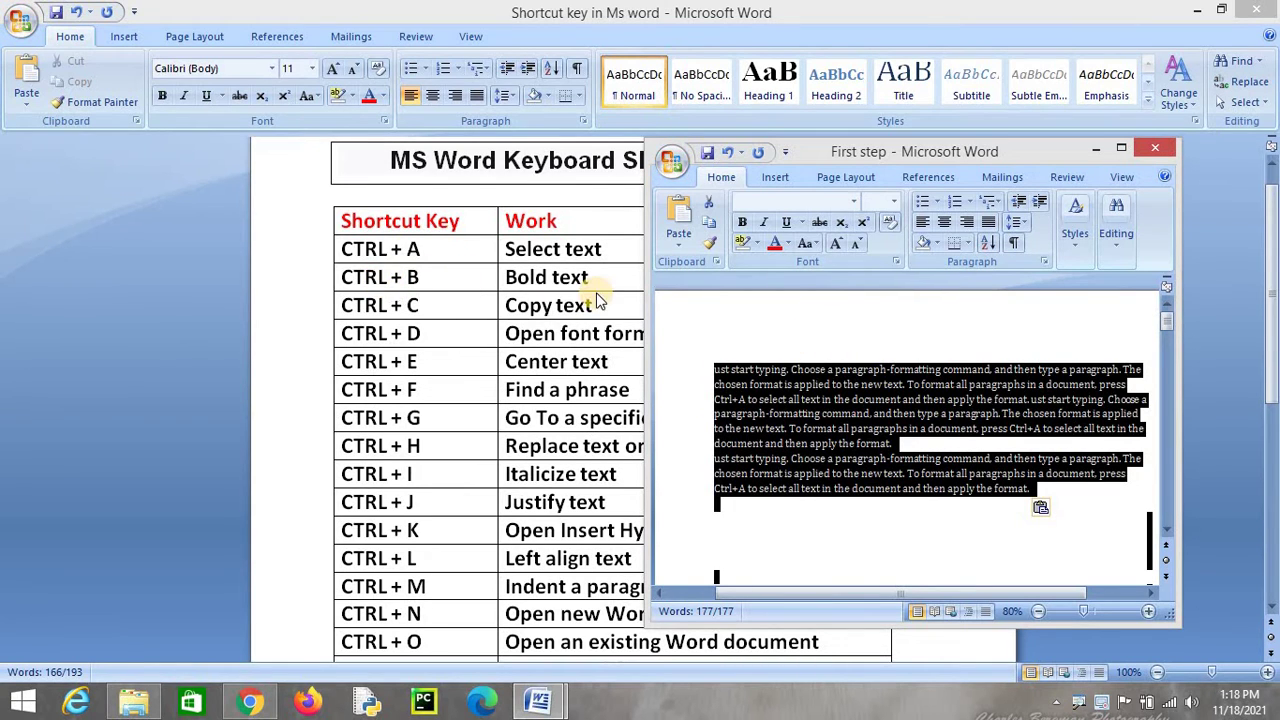
pyautogui.click(867, 505)
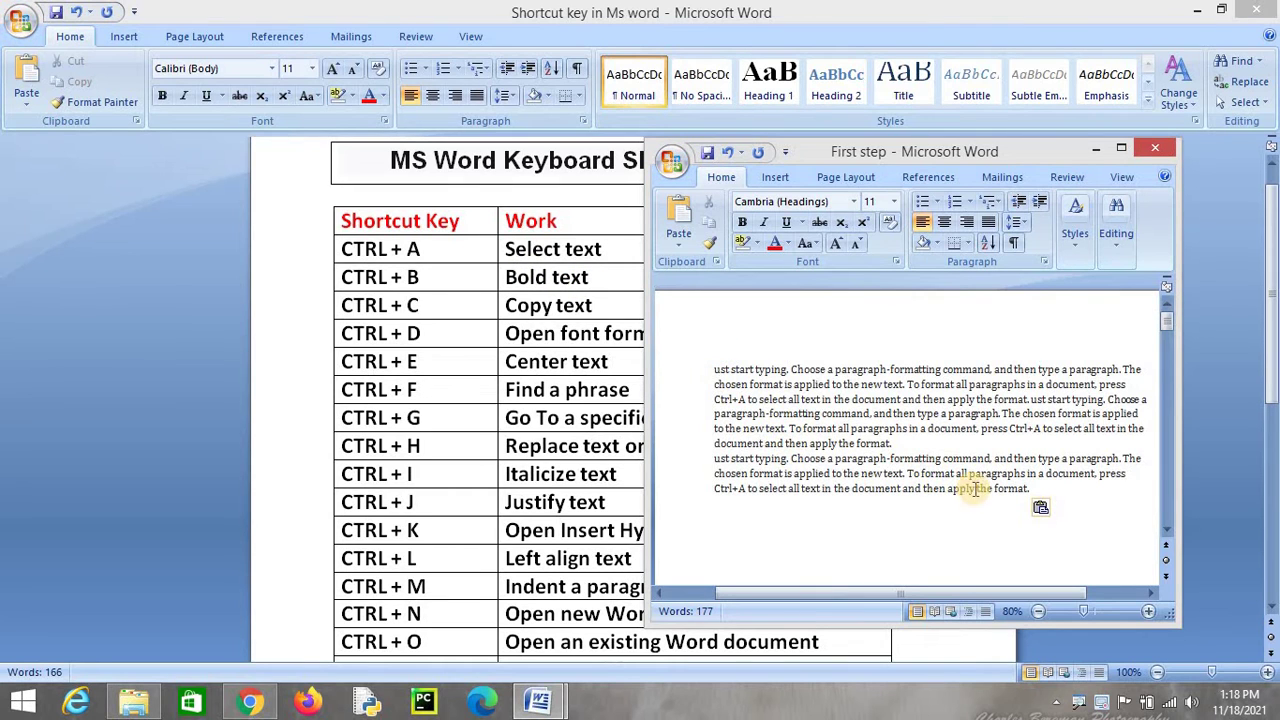
pyautogui.moveTo(1032, 488)
pyautogui.mouseDown()
pyautogui.moveTo(718, 405)
pyautogui.moveTo(710, 380)
pyautogui.mouseUp()
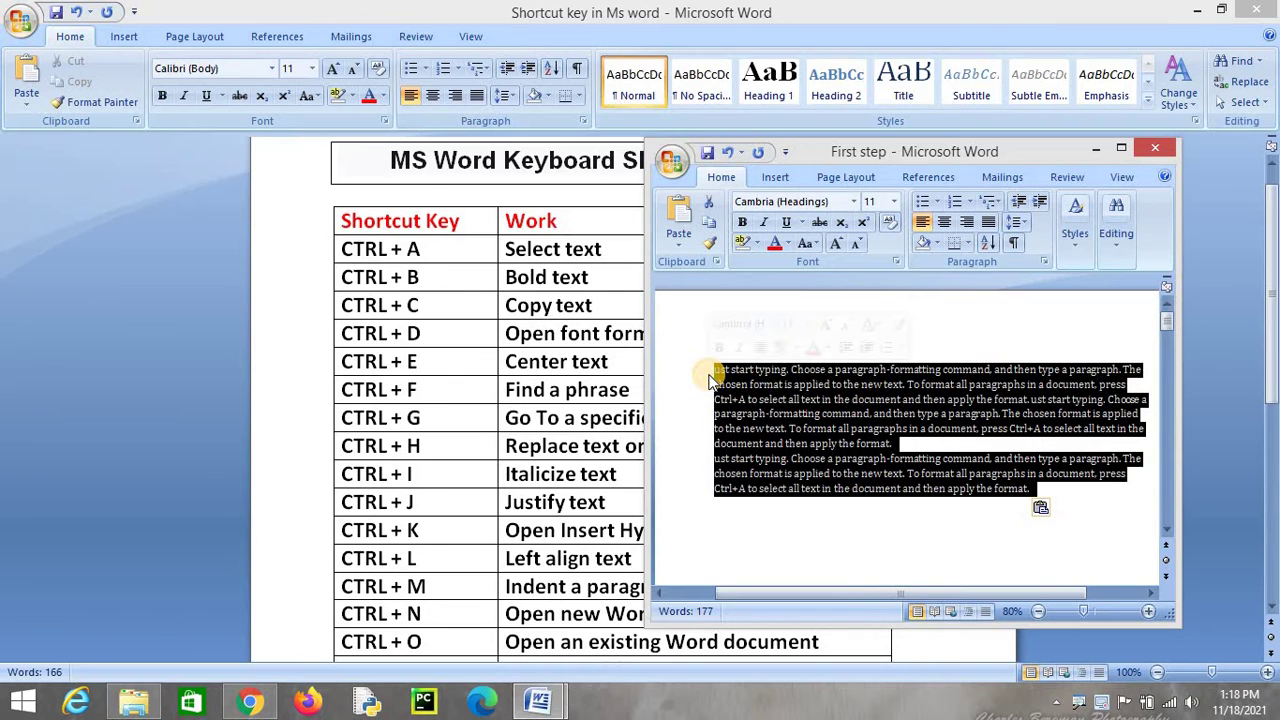
pyautogui.click(855, 566)
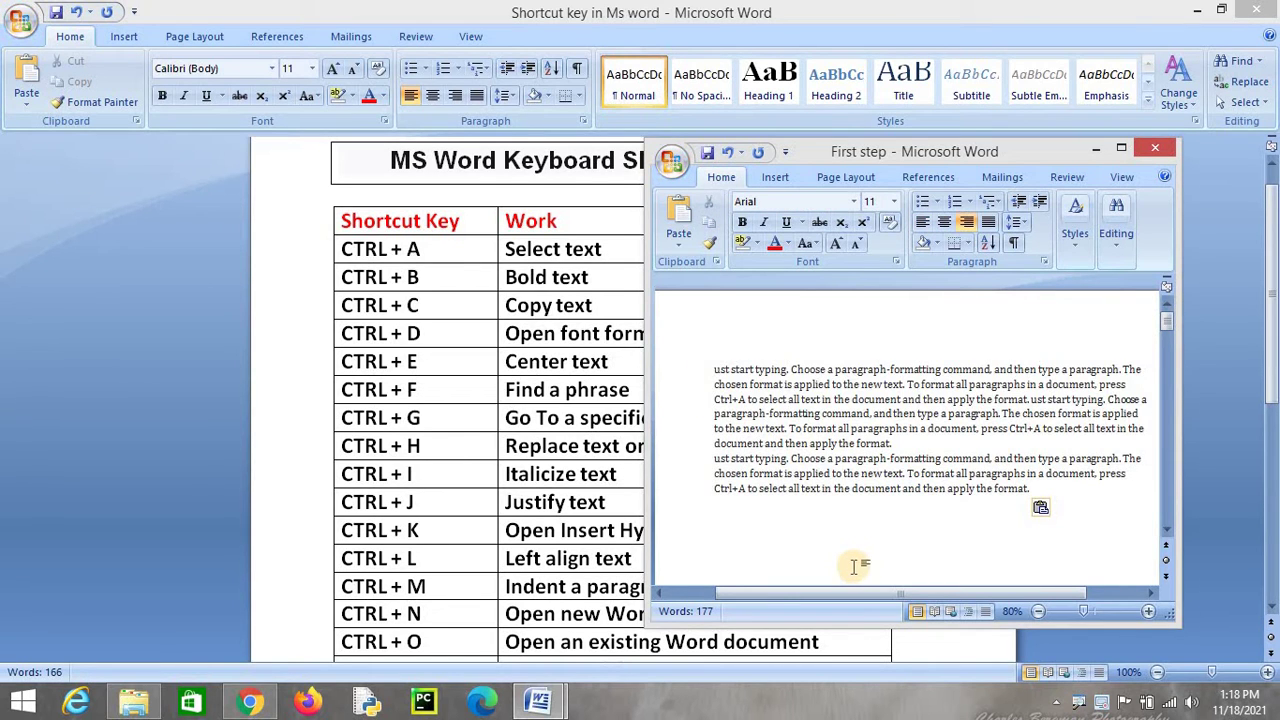
# - Select all the text and toggle bold with Ctrl+B, ending with it bold
pyautogui.hotkey('ctrl', 'a')
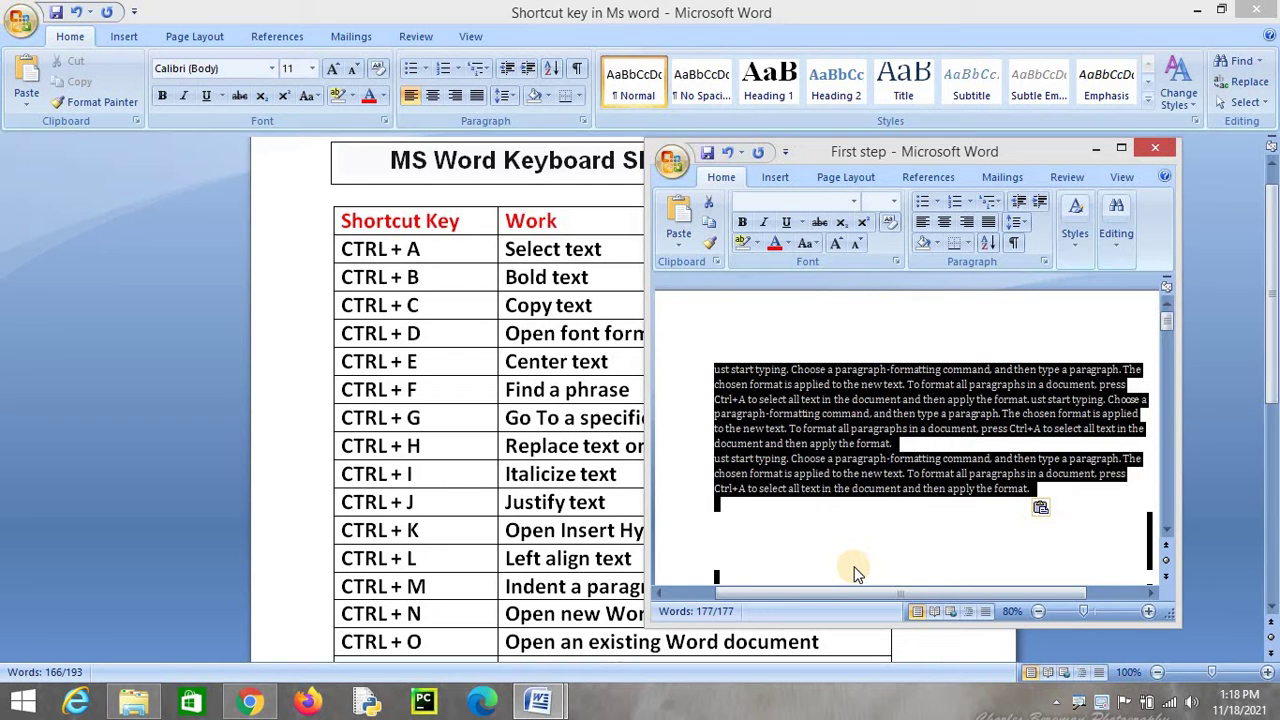
pyautogui.hotkey('ctrl', 'b')
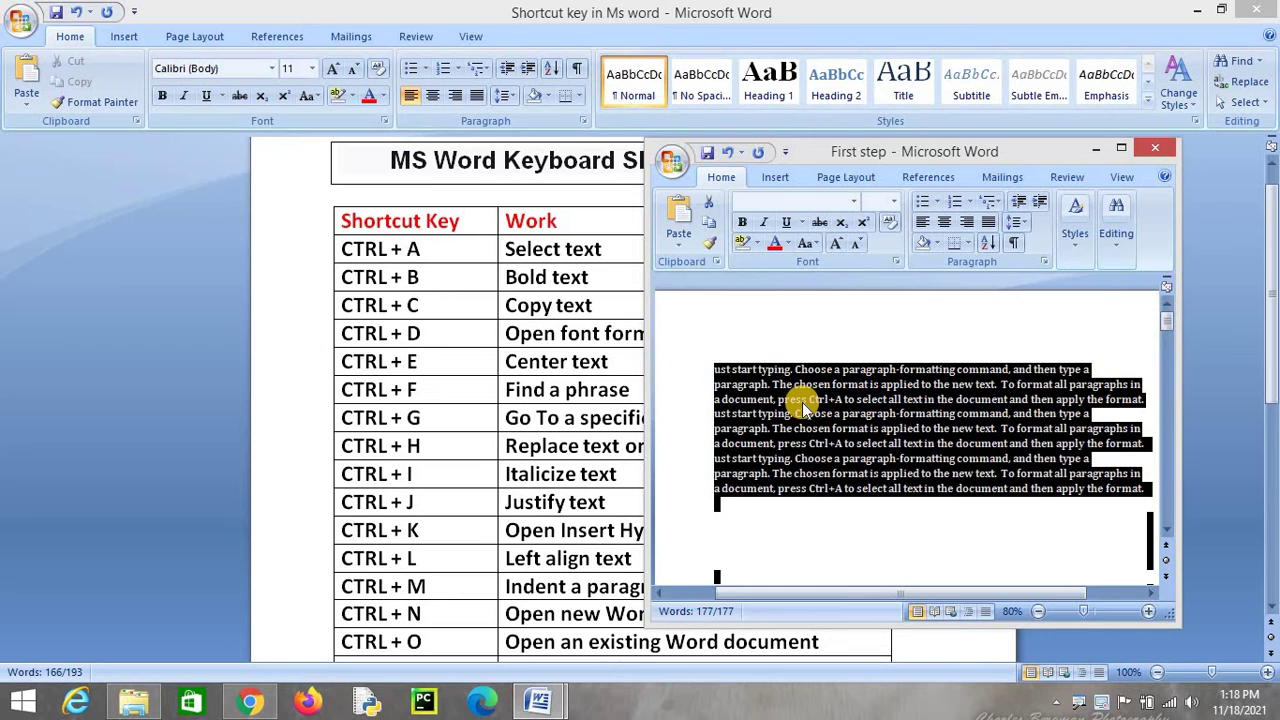
pyautogui.hotkey('ctrl', 'b')
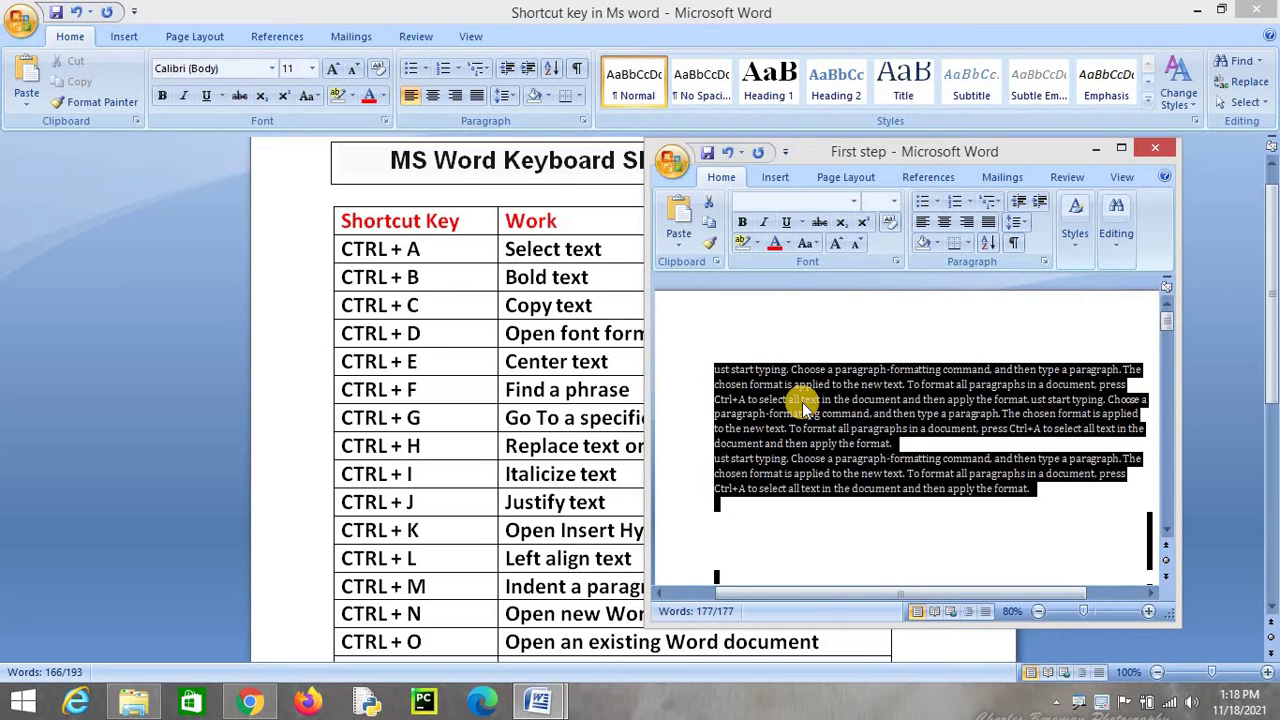
pyautogui.hotkey('ctrl', 'b')
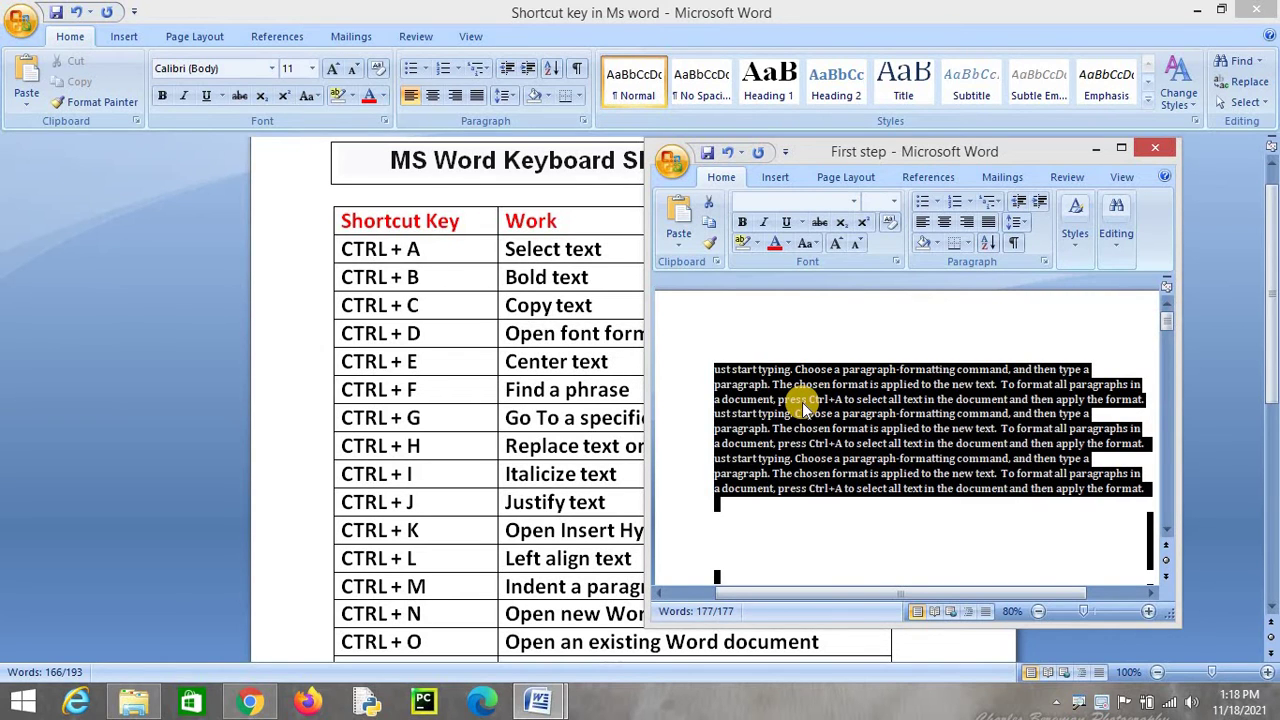
# - Start a new line after the paragraphs and type 'copy this text and paste it'
pyautogui.click(826, 526)
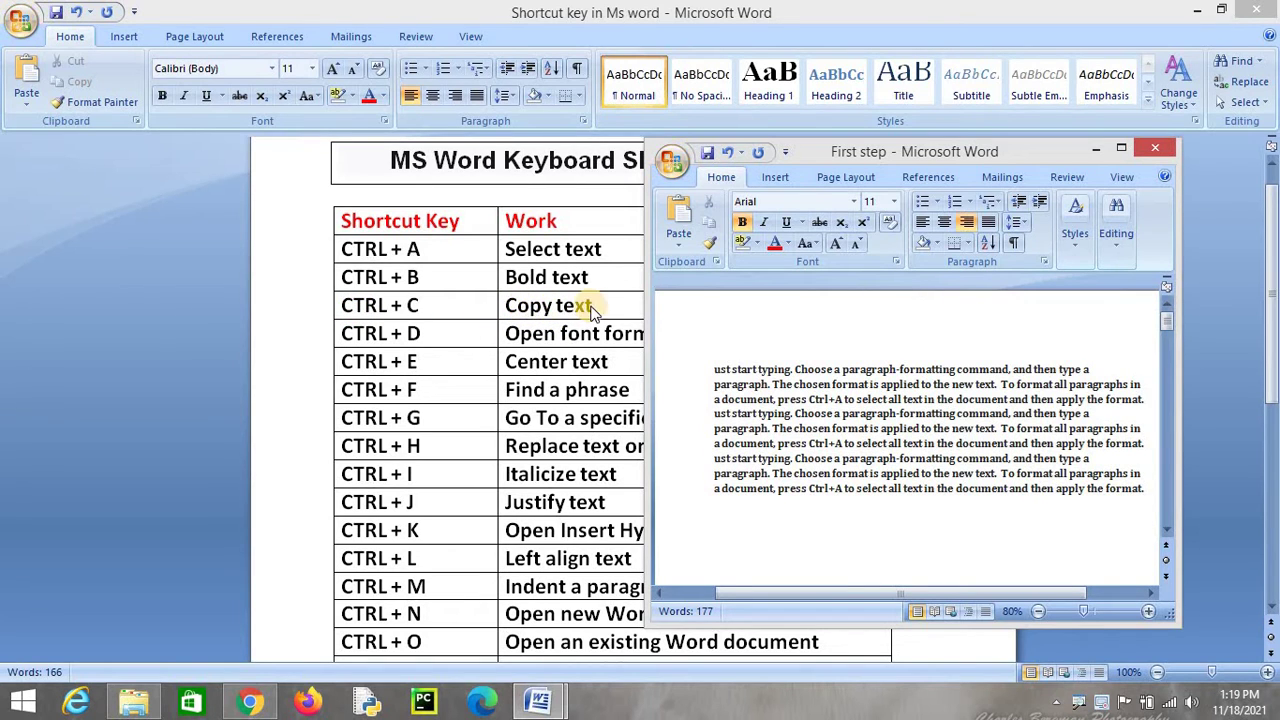
pyautogui.click(792, 336)
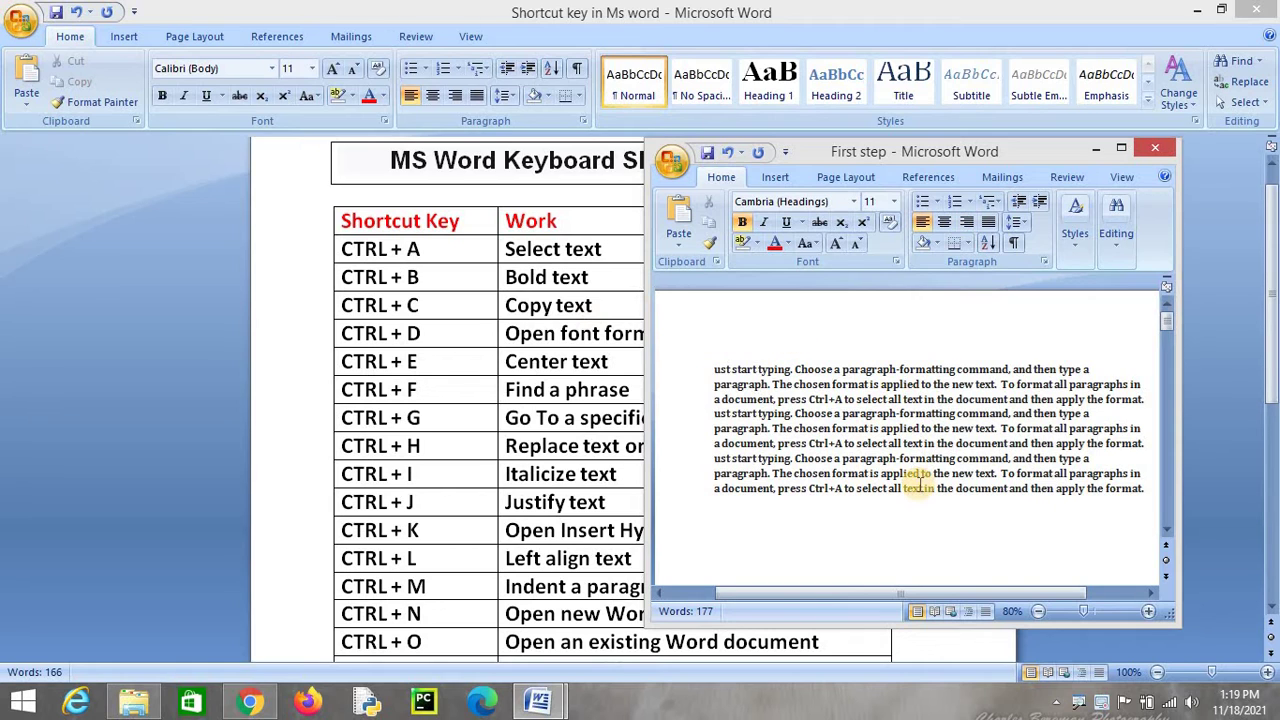
pyautogui.click(1147, 490)
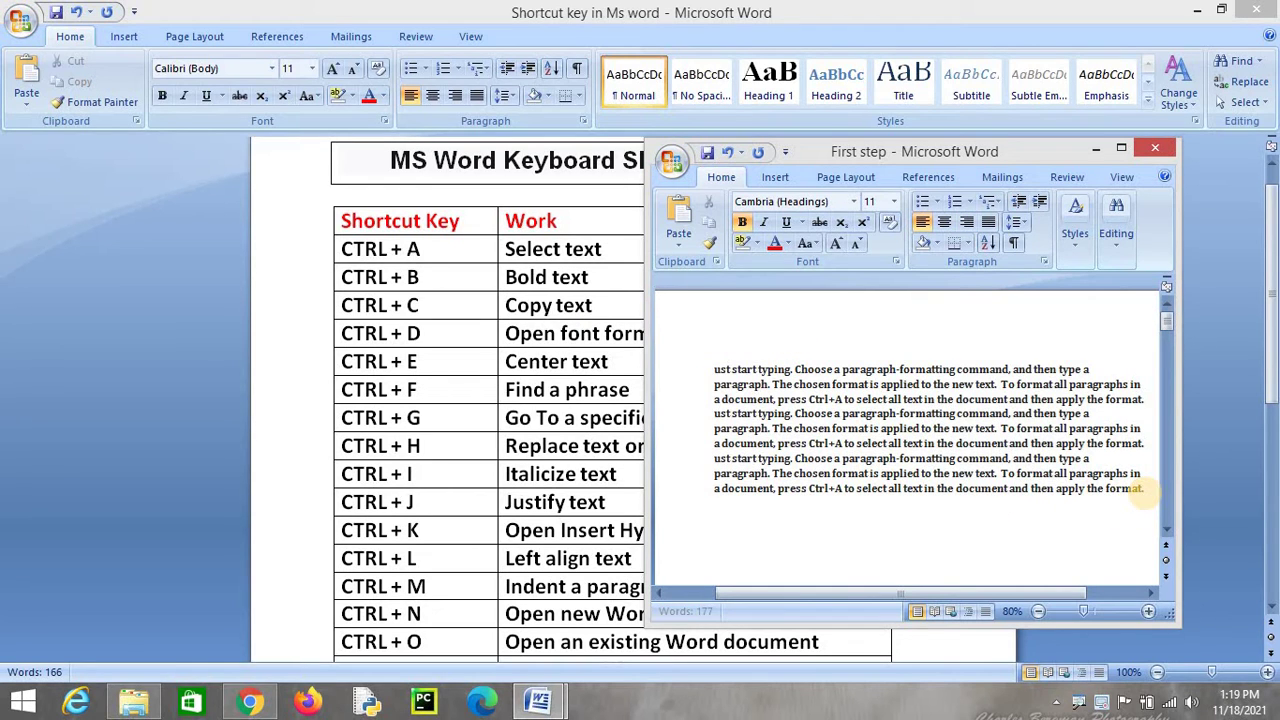
pyautogui.press('Return')
pyautogui.press('Return')
pyautogui.press('Return')
pyautogui.write('c')
pyautogui.write('pp')
pyautogui.press('BackSpace')
pyautogui.press('BackSpace')
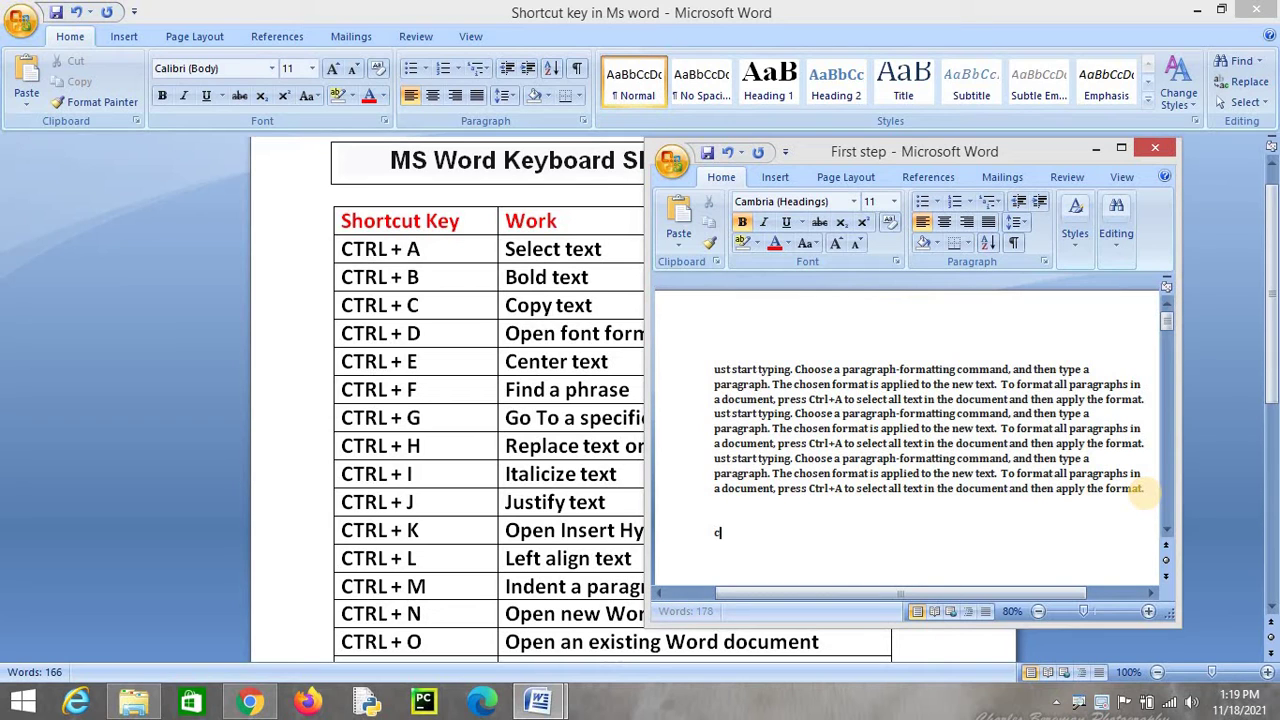
pyautogui.write('opy this')
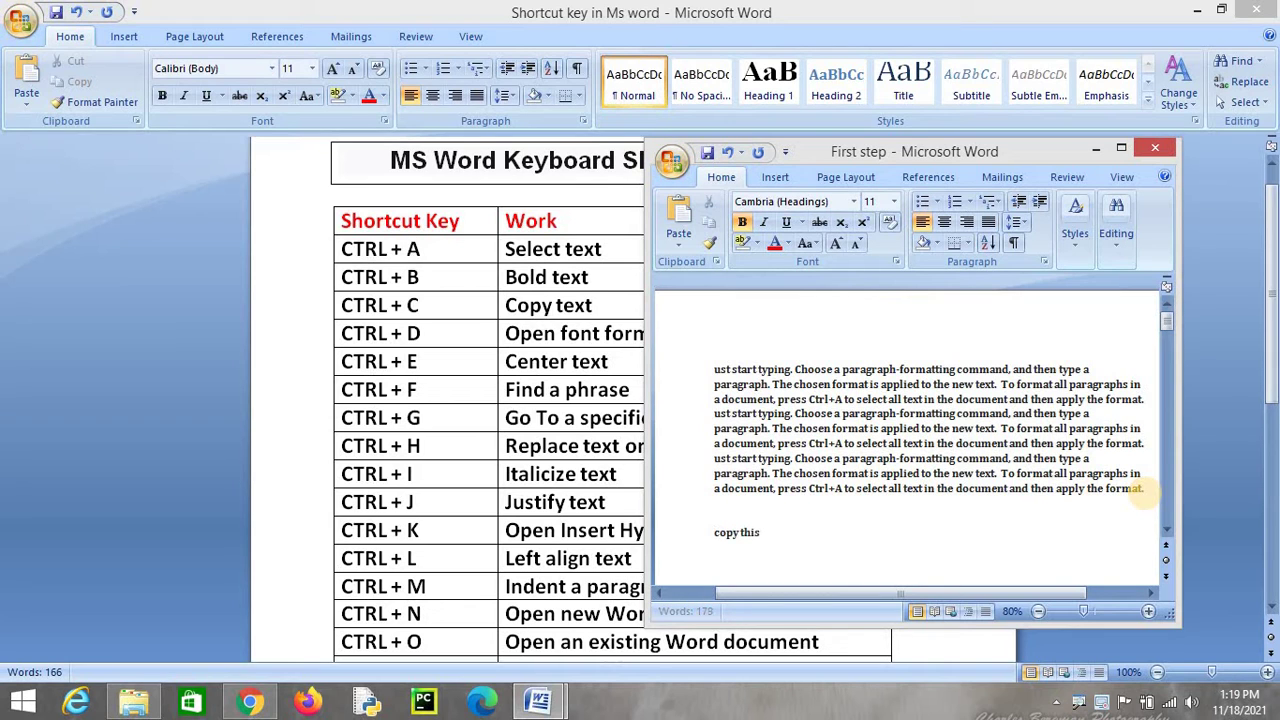
pyautogui.write(' text and')
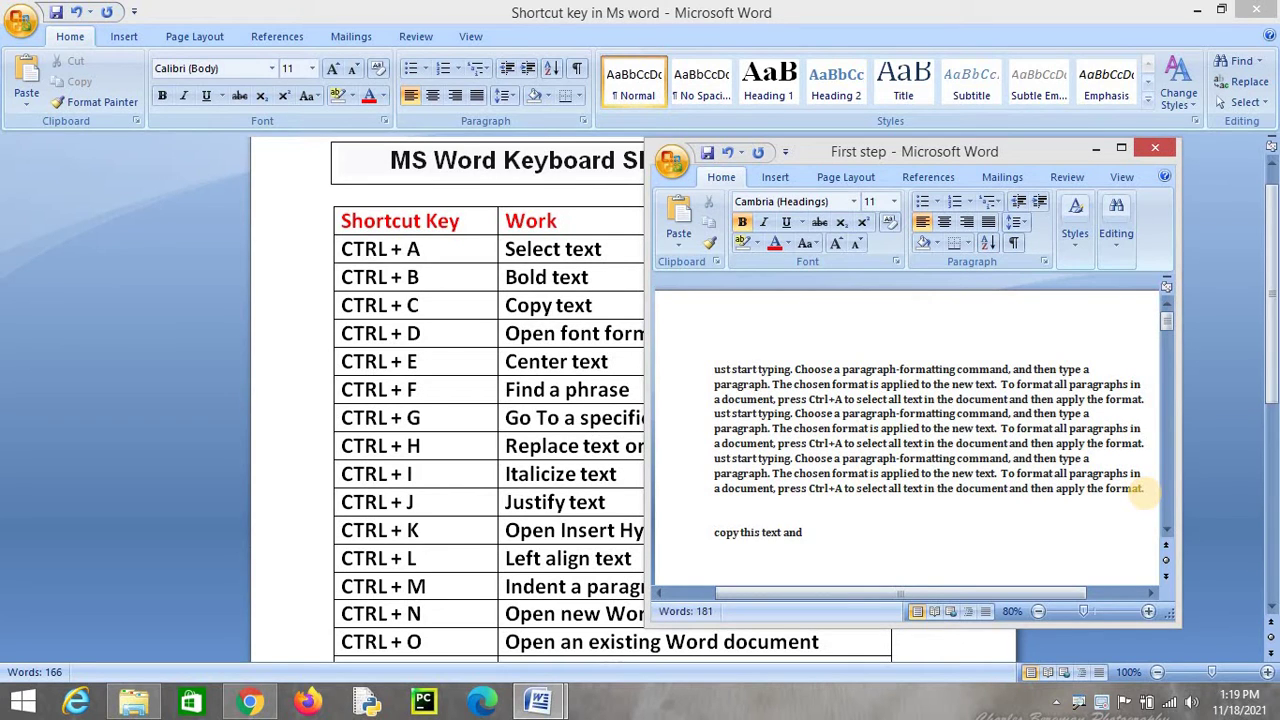
pyautogui.write(' pas')
pyautogui.write('te it')
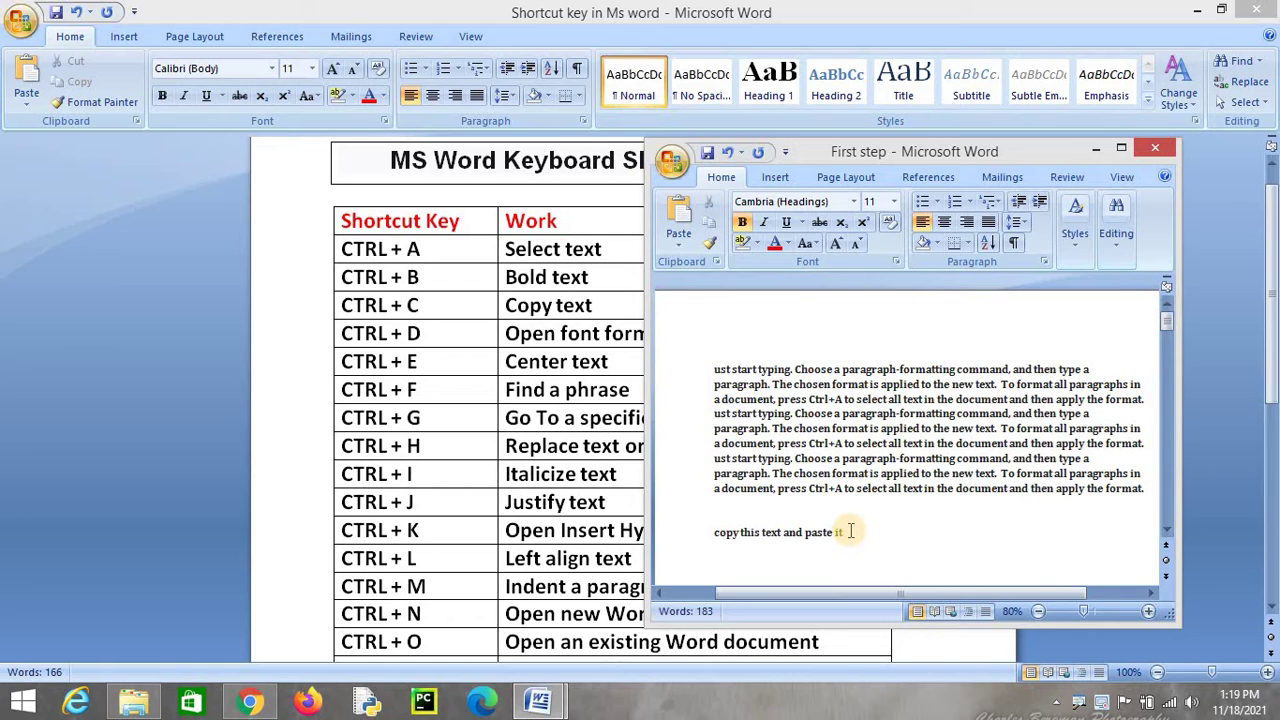
# - Paste the copied line after itself three times, then remove the last paste
pyautogui.moveTo(846, 532); pyautogui.dragTo(700, 538)
pyautogui.hotkey('ctrl', 'c')
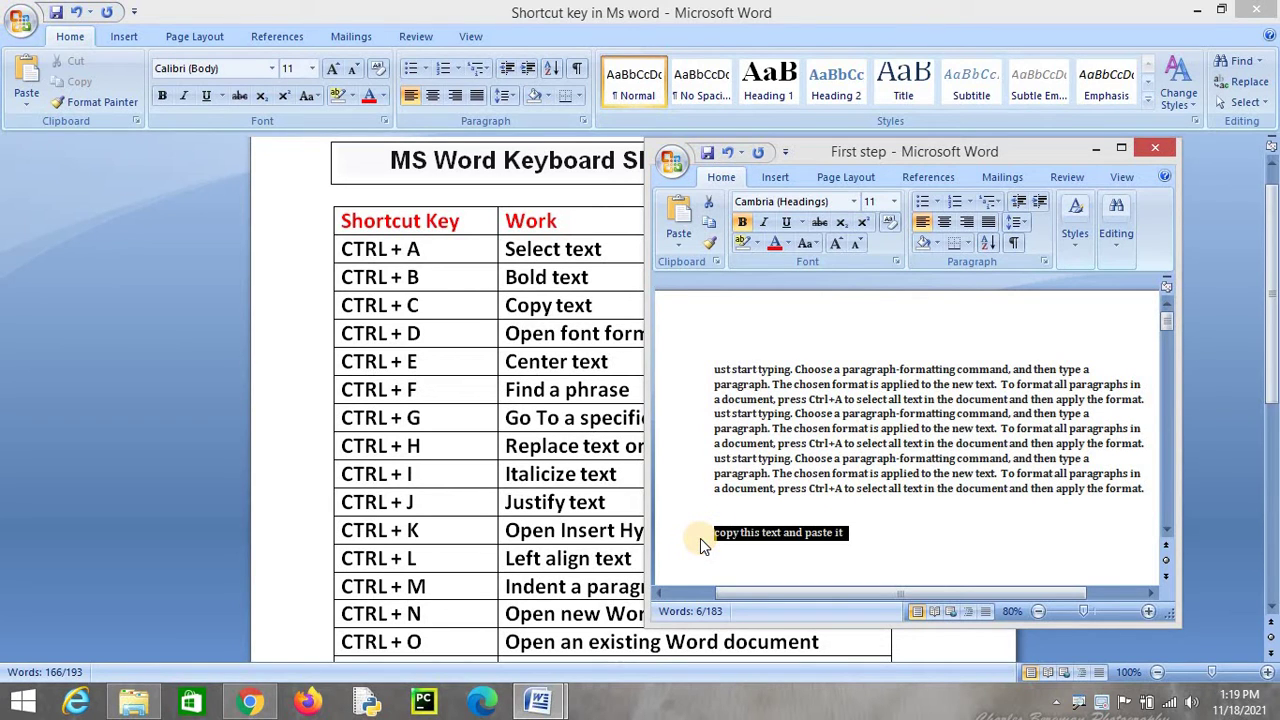
pyautogui.moveTo(700, 538); pyautogui.dragTo(855, 535)
pyautogui.click(855, 533)
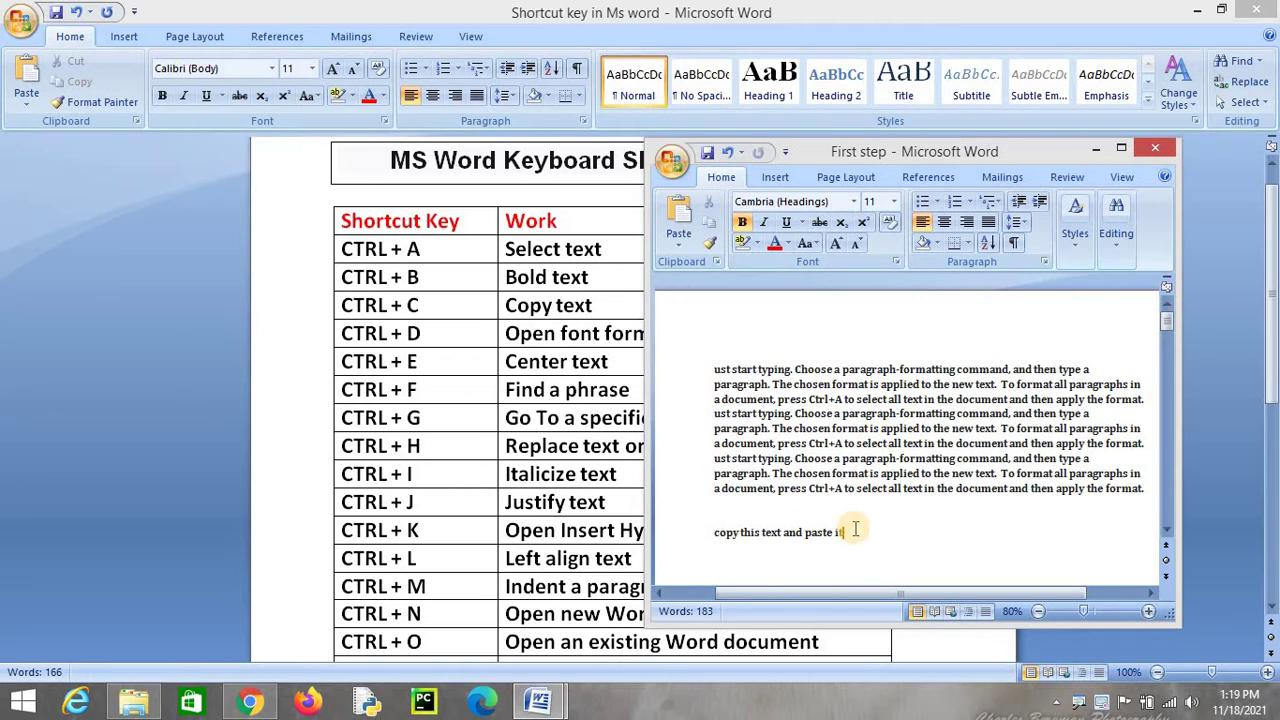
pyautogui.hotkey('ctrl', 'v')
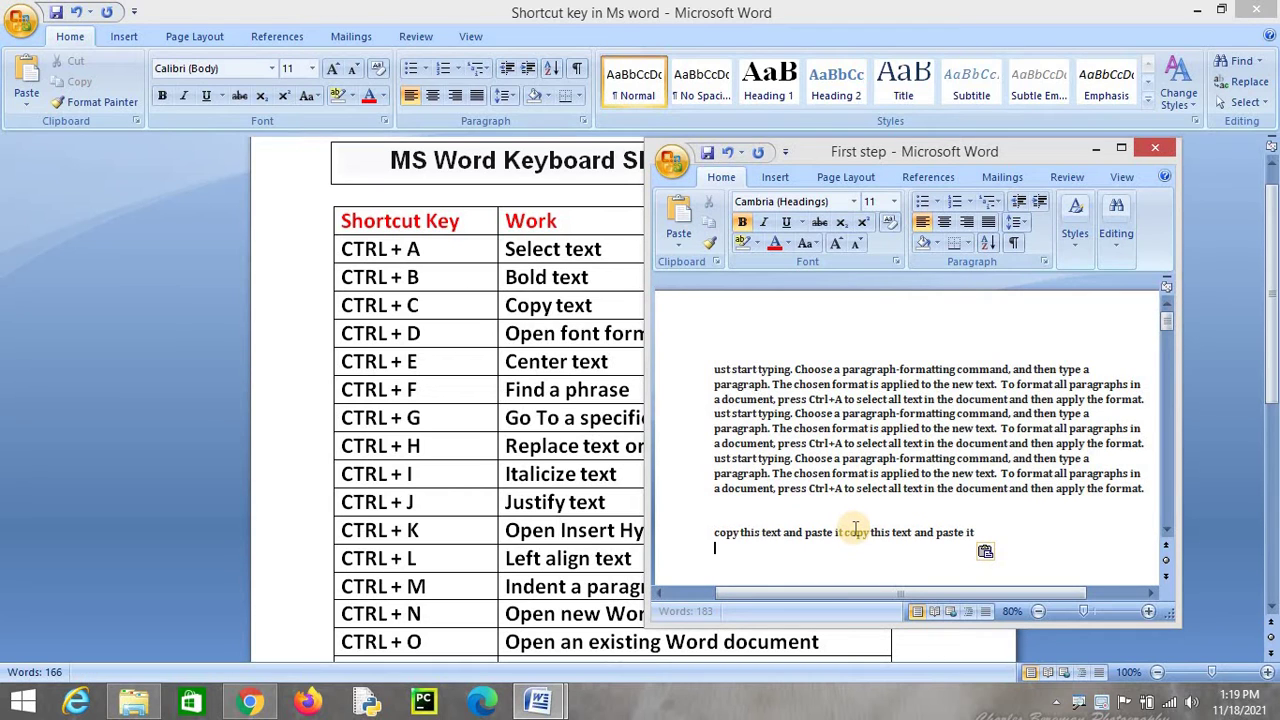
pyautogui.hotkey('ctrl', 'v')
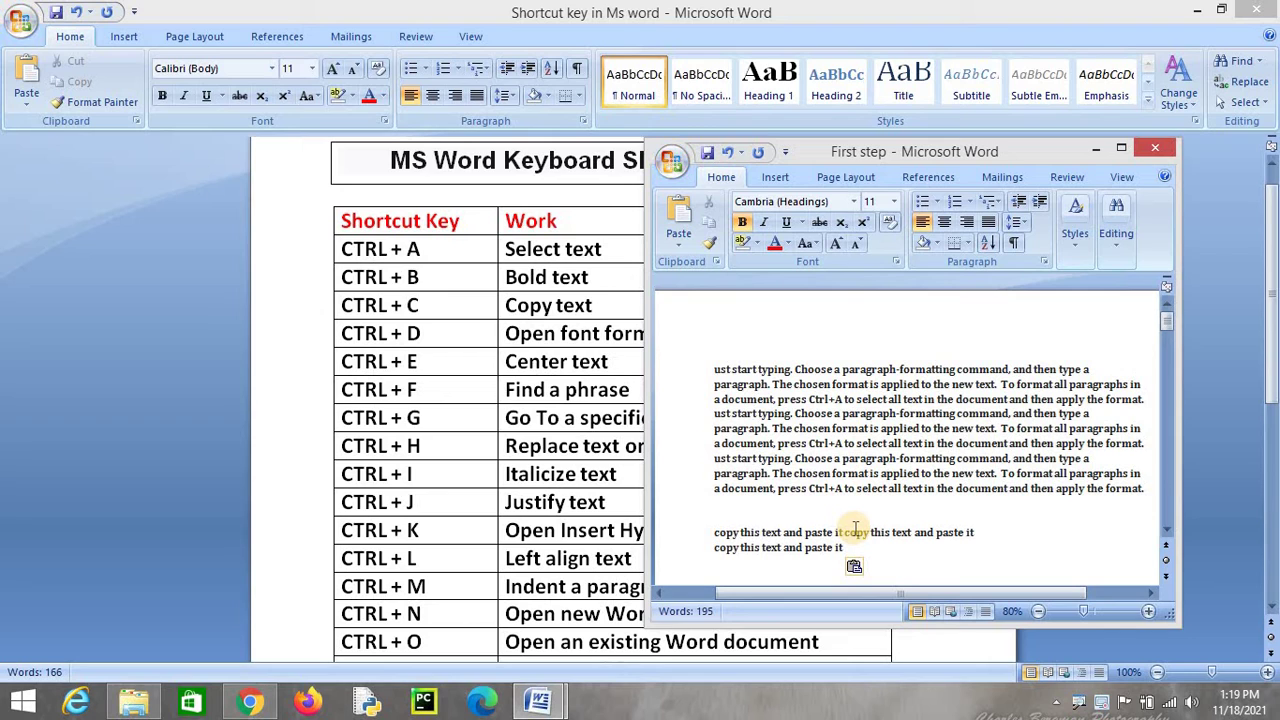
pyautogui.hotkey('ctrl', 'v')
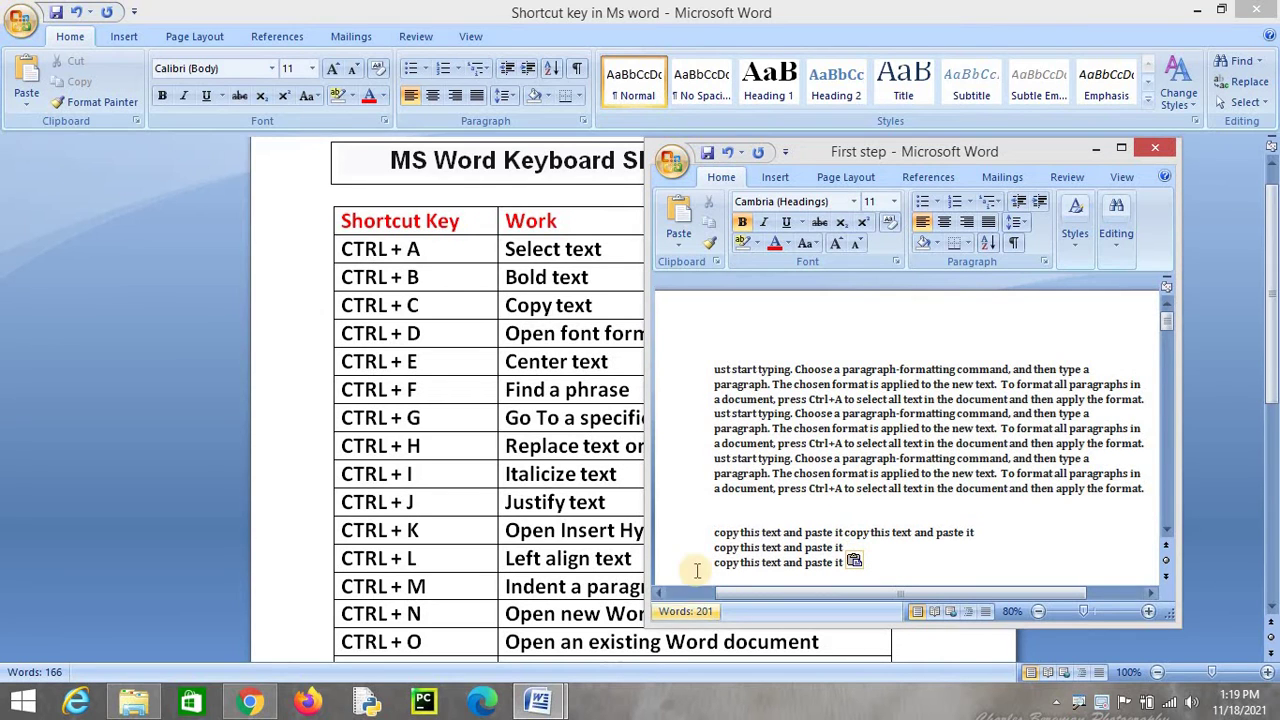
pyautogui.press('BackSpace')
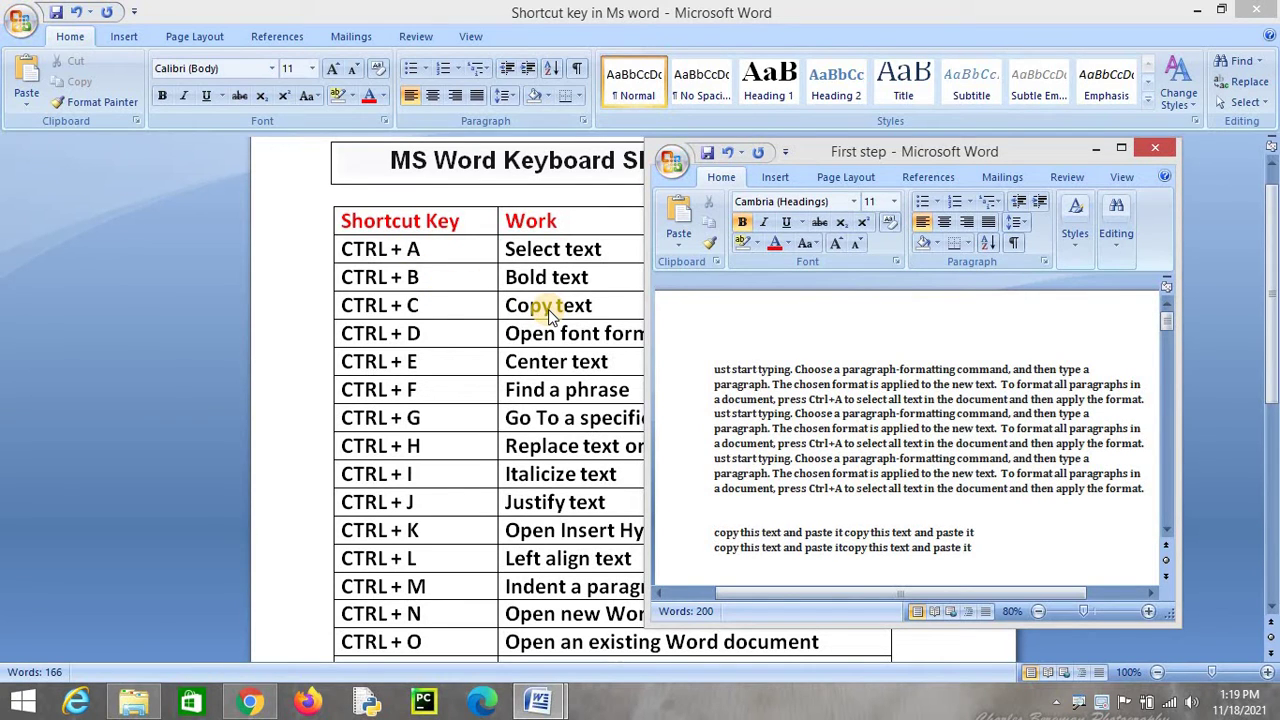
pyautogui.click(625, 313)
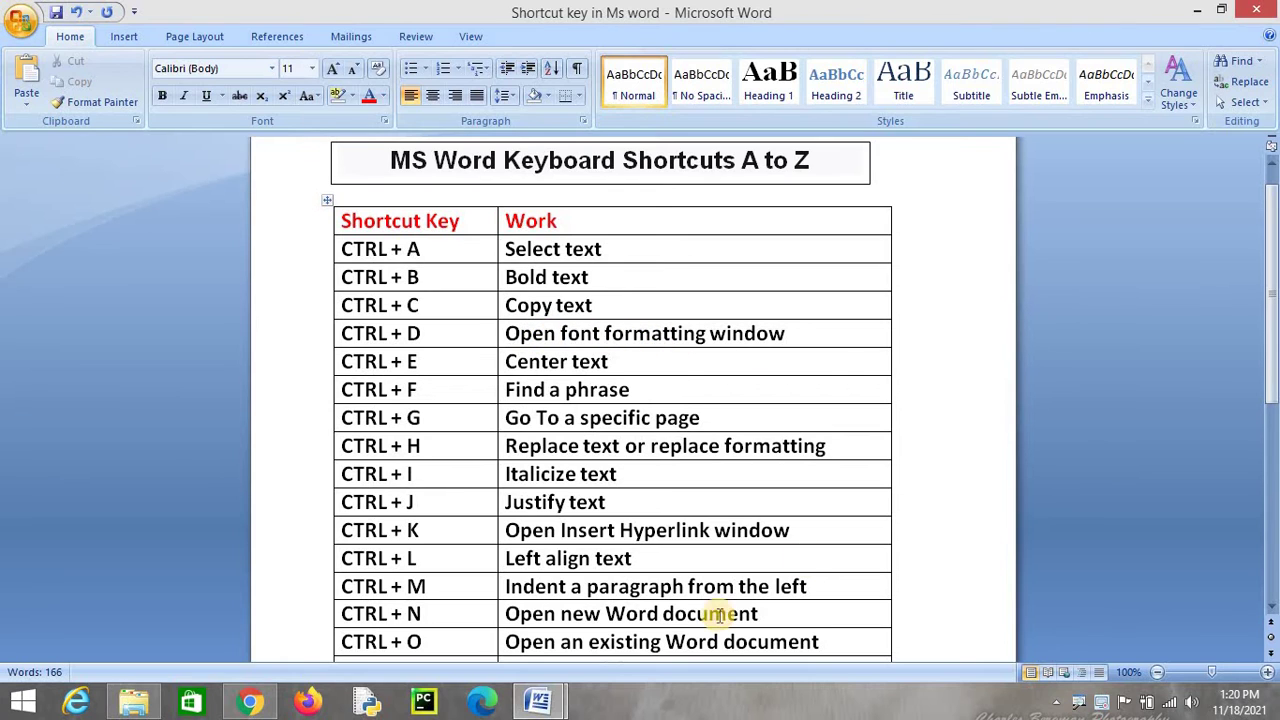
pyautogui.moveTo(538, 700)
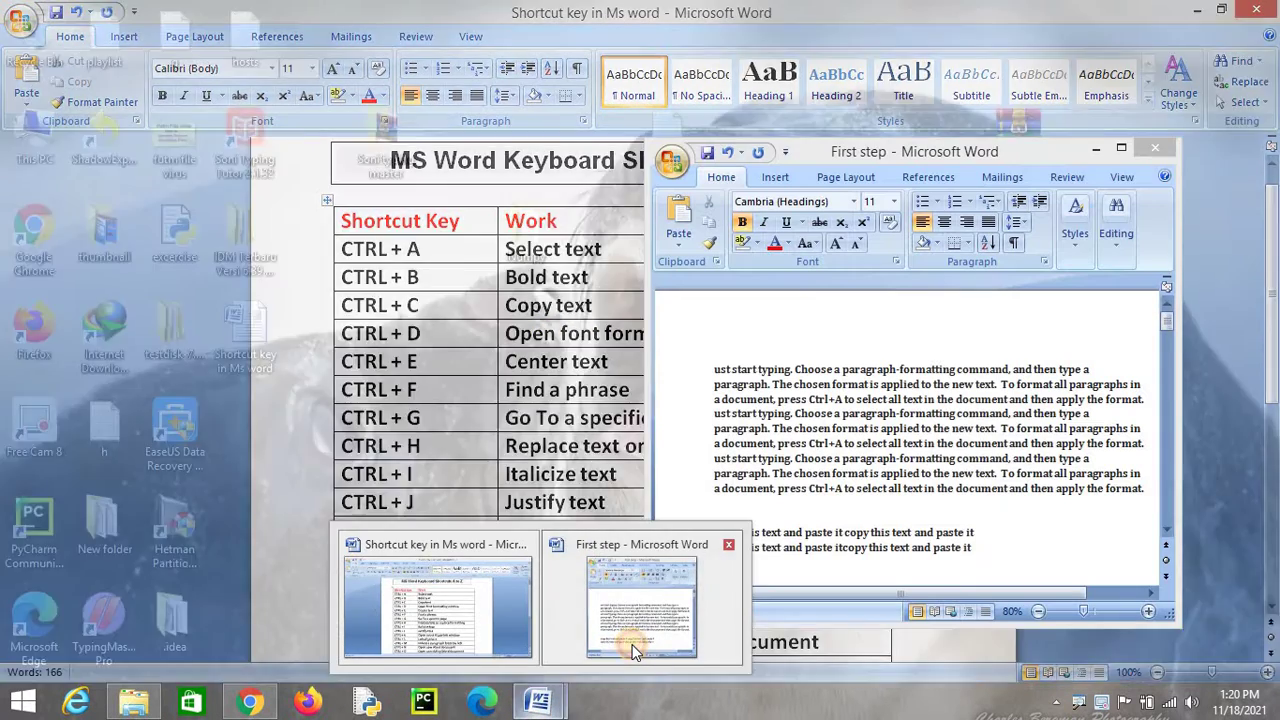
pyautogui.click(632, 650)
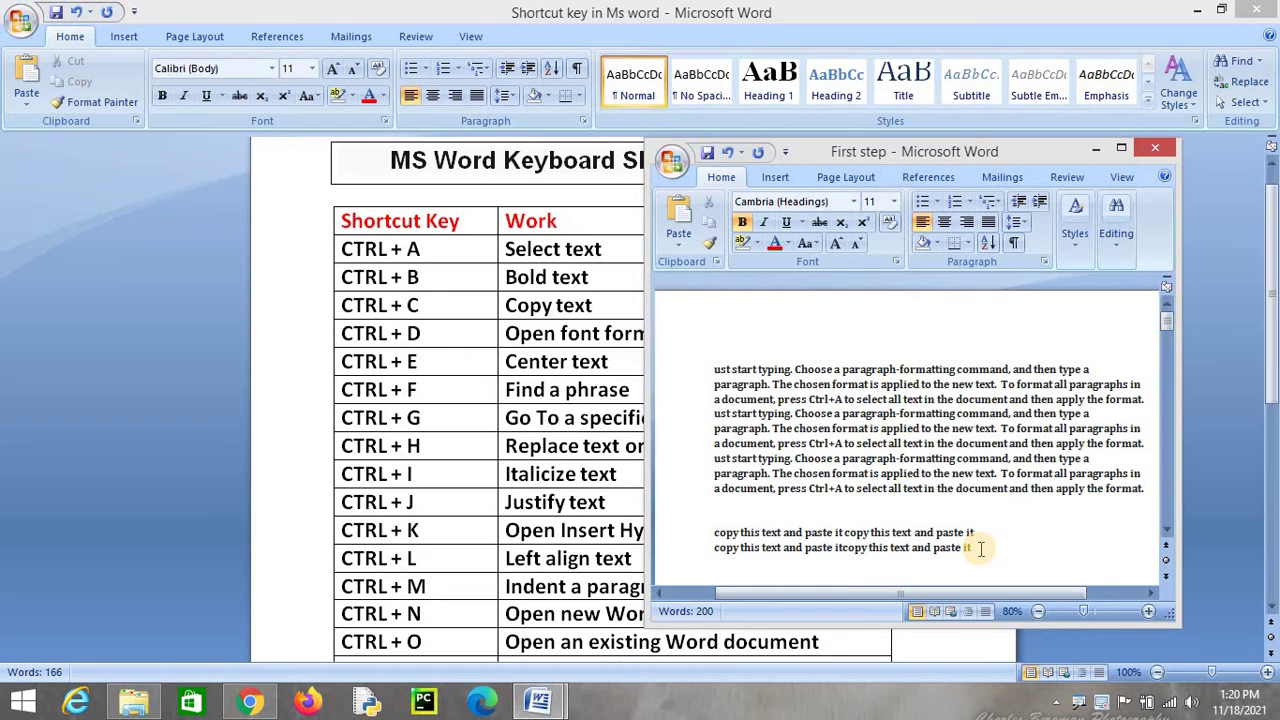
pyautogui.moveTo(980, 548); pyautogui.dragTo(727, 545)
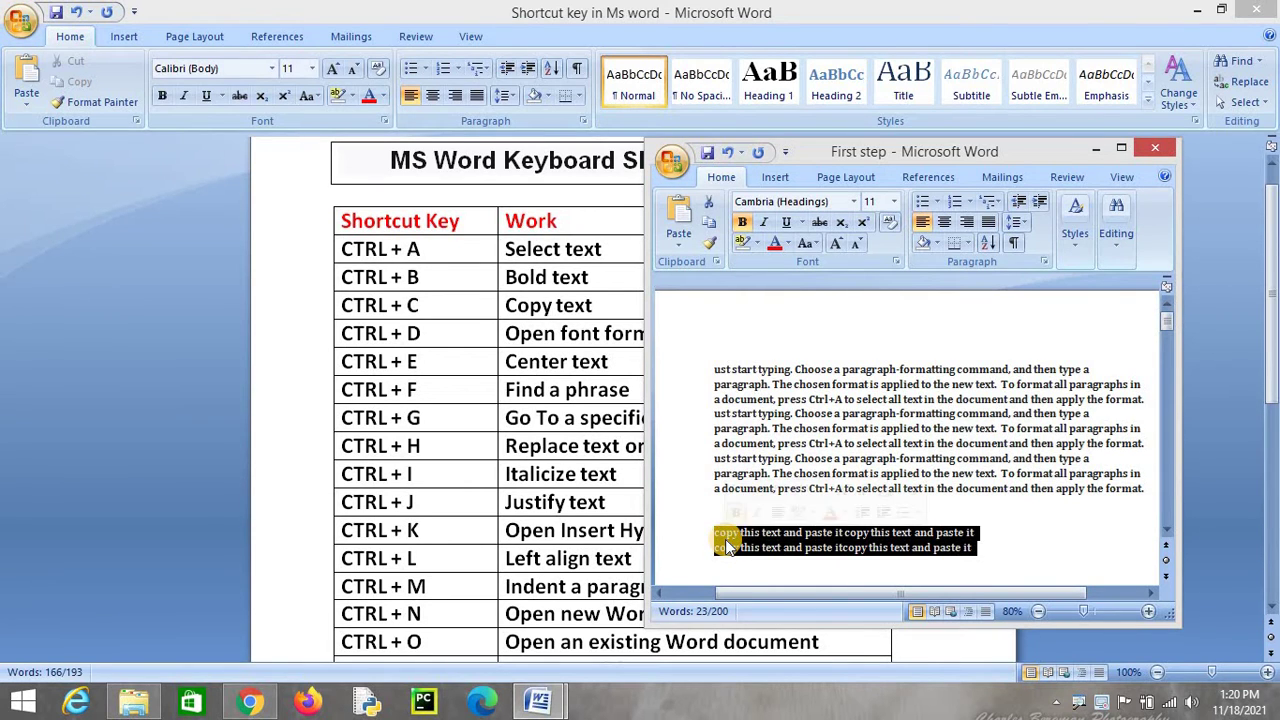
# - Set the selected lines to Lucida Sans Unicode, Regular style, in the Font dialog
pyautogui.hotkey('ctrl', 'd')
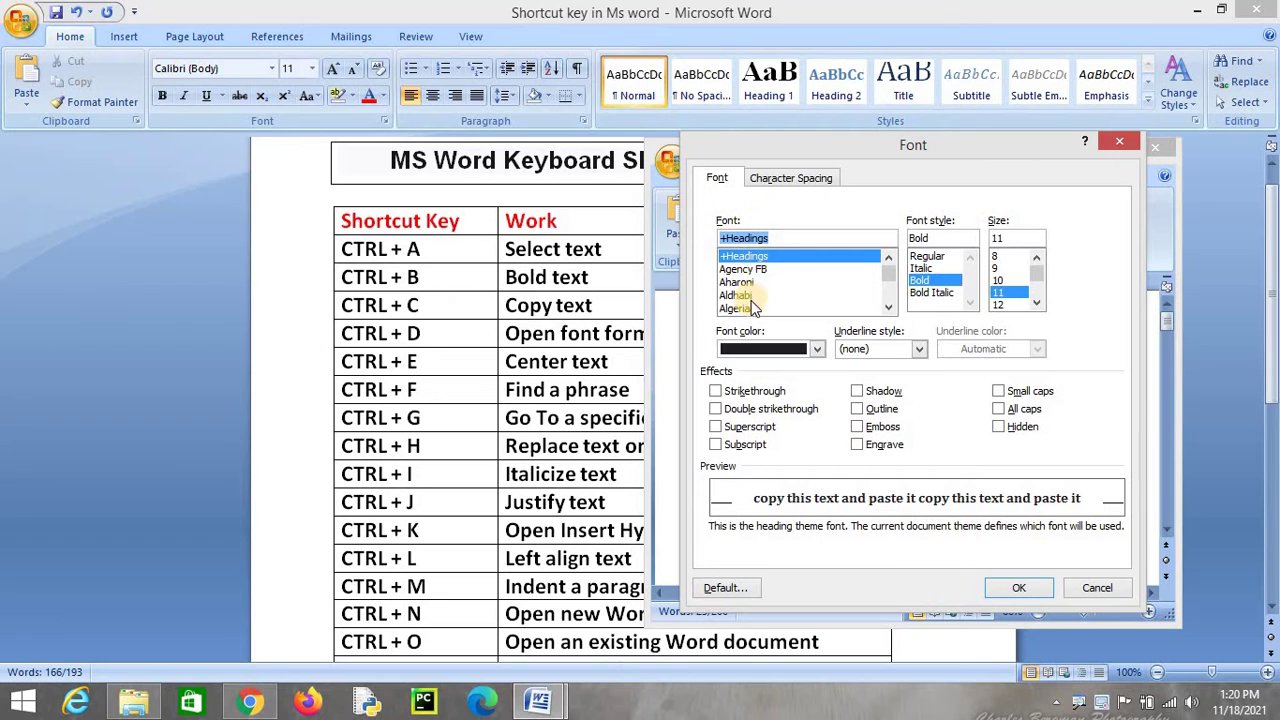
pyautogui.click(745, 295)
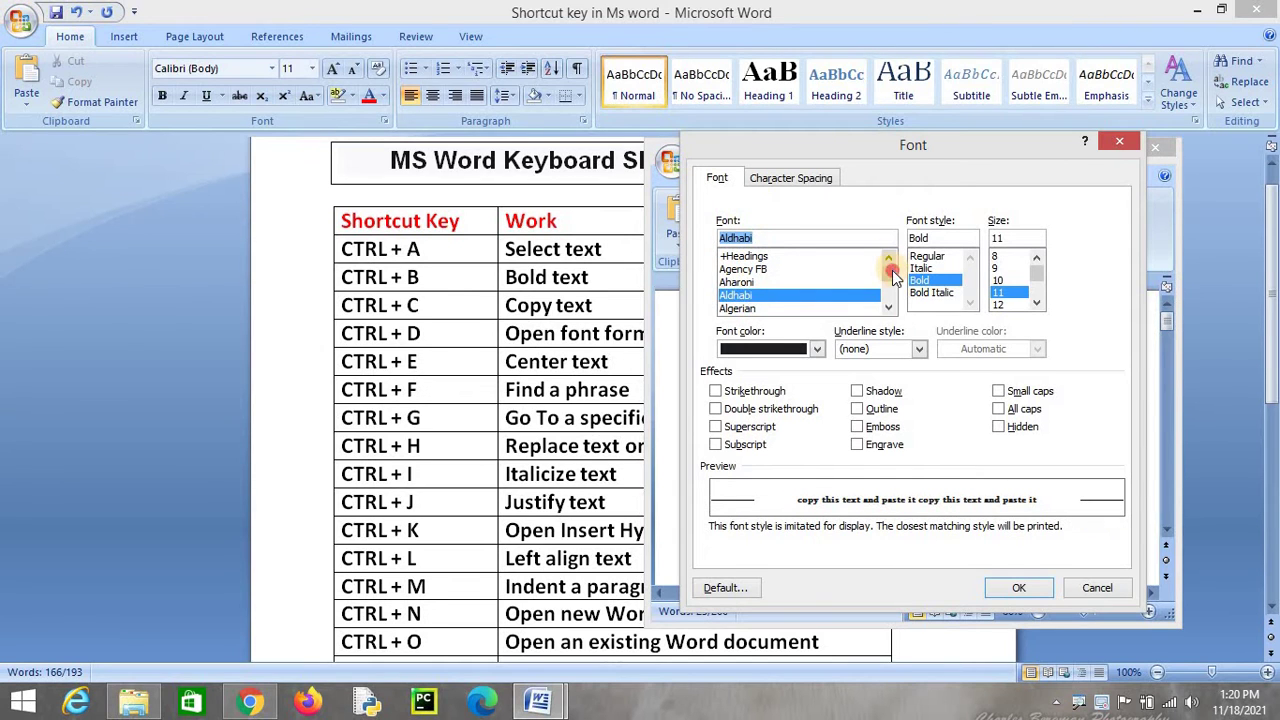
pyautogui.moveTo(893, 276); pyautogui.dragTo(893, 284)
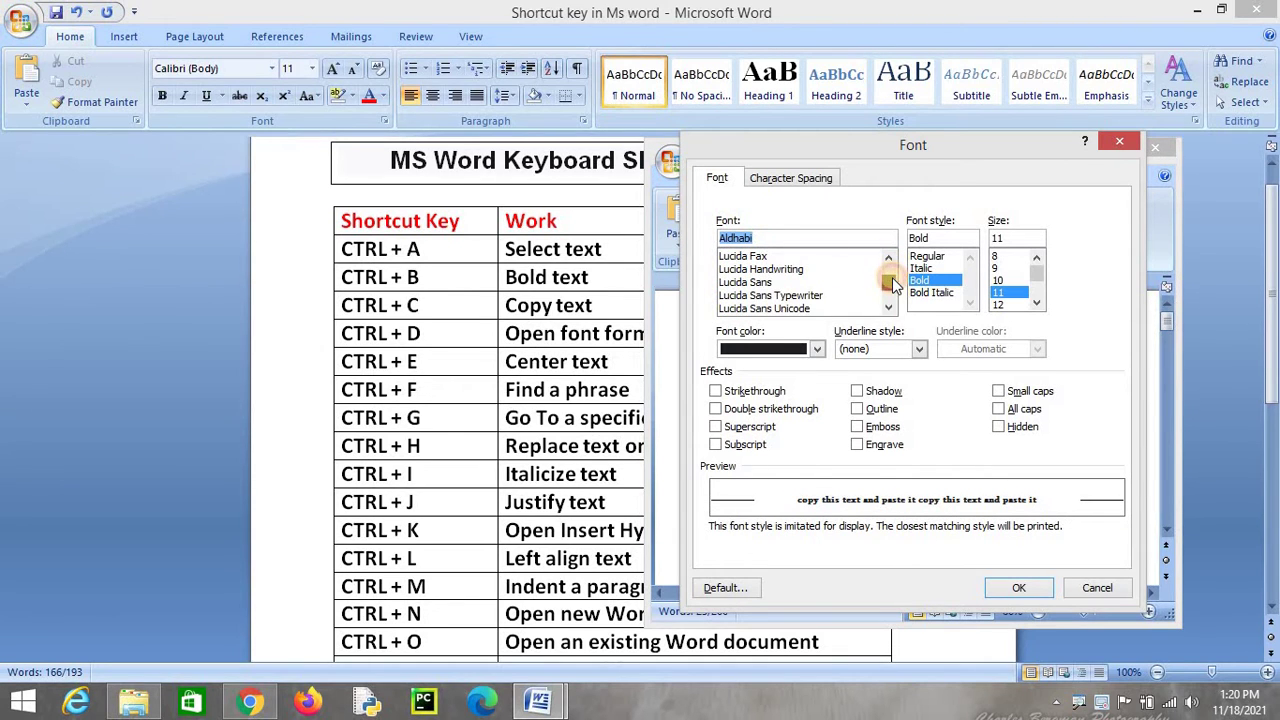
pyautogui.click(766, 270)
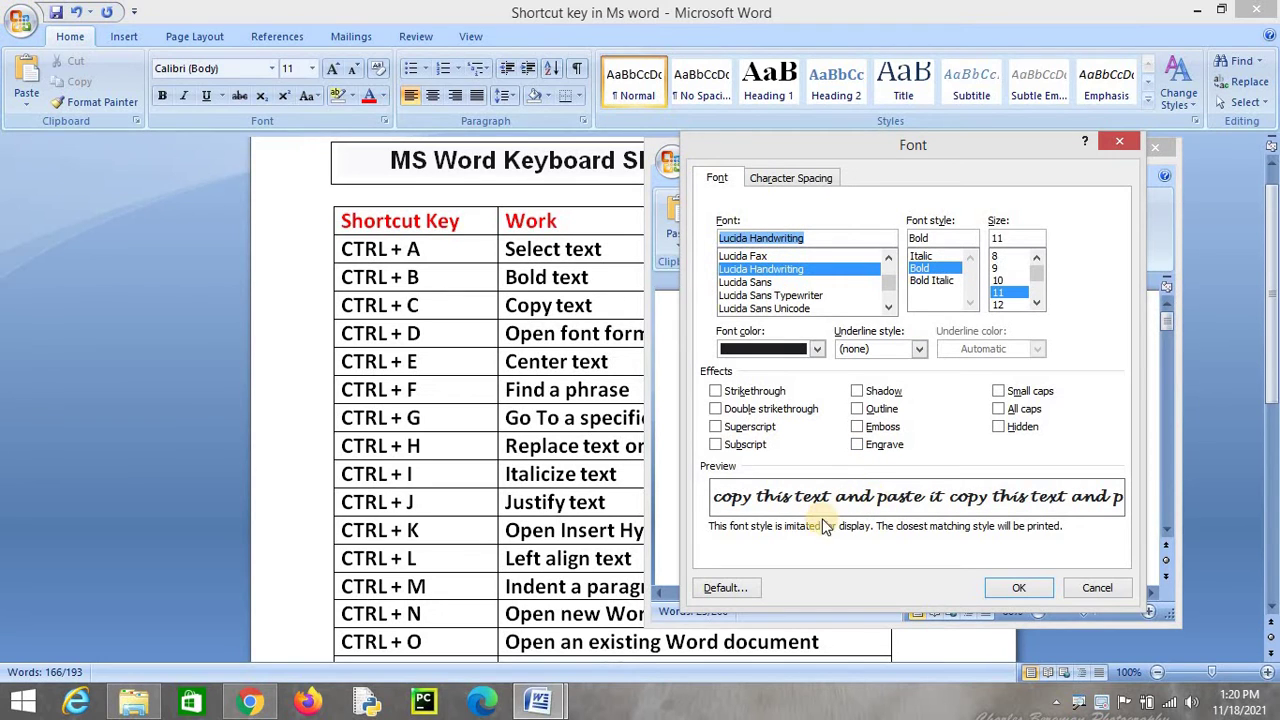
pyautogui.click(757, 296)
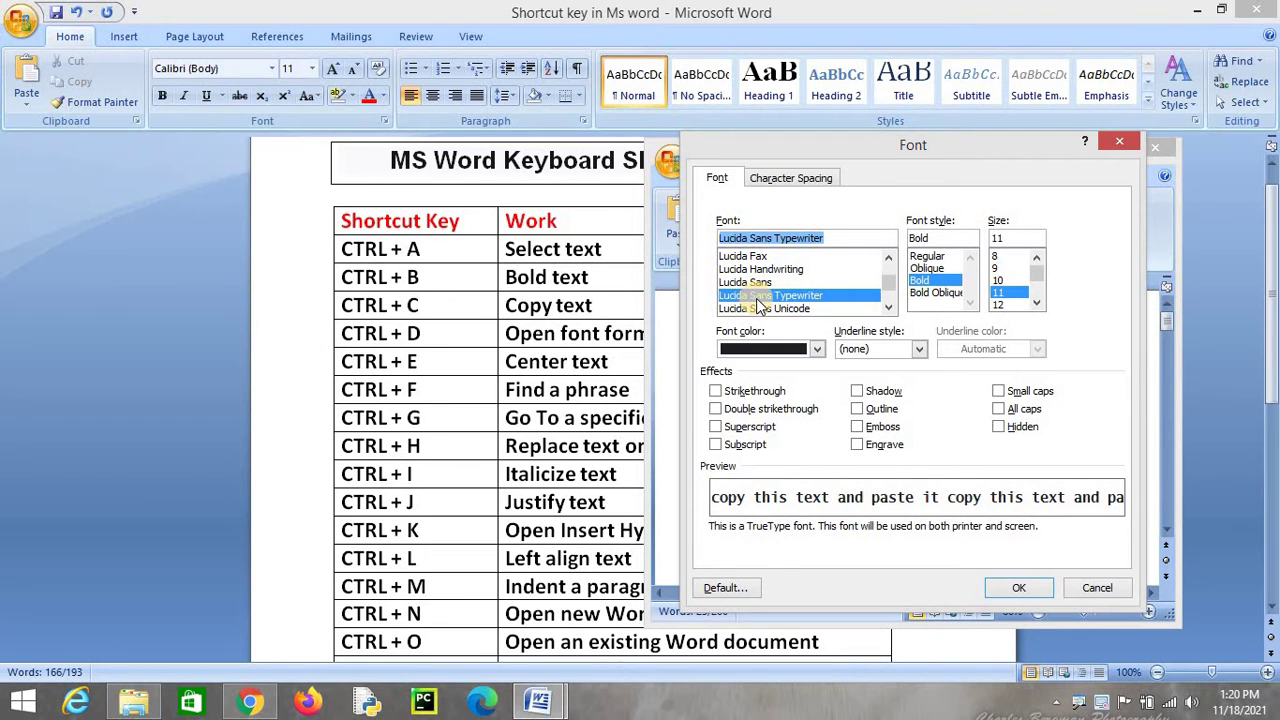
pyautogui.click(760, 309)
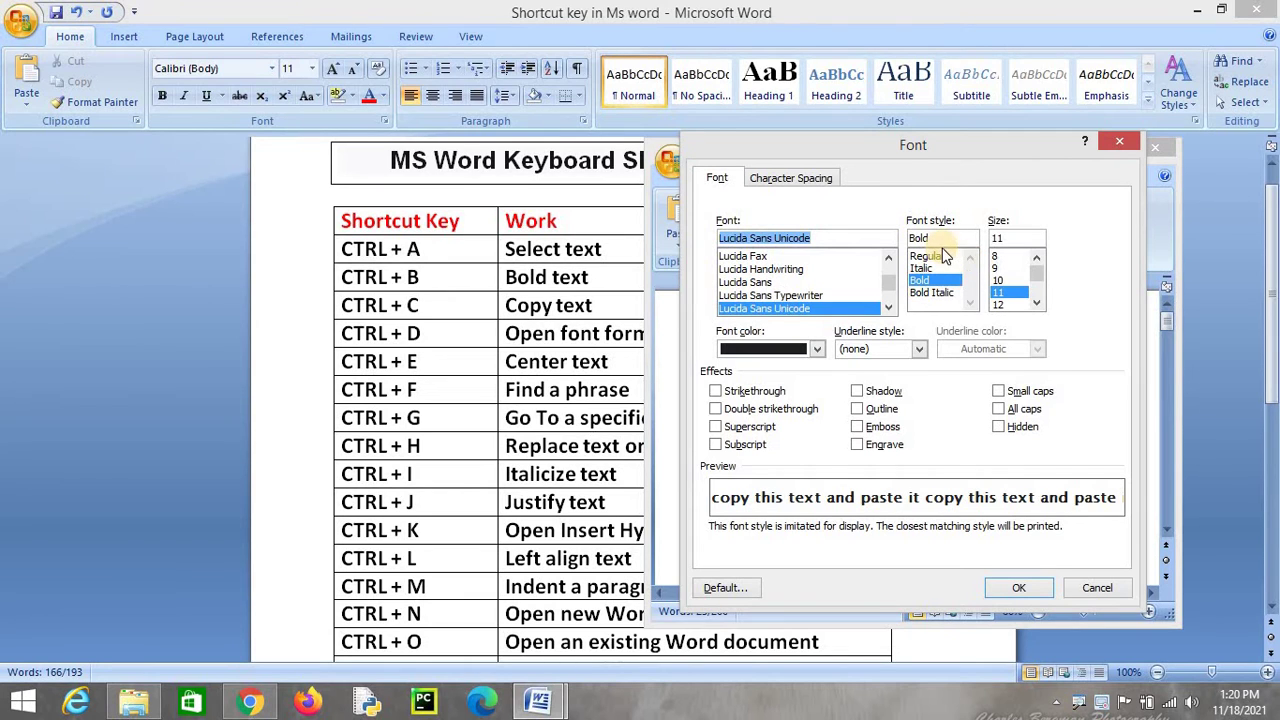
pyautogui.click(927, 257)
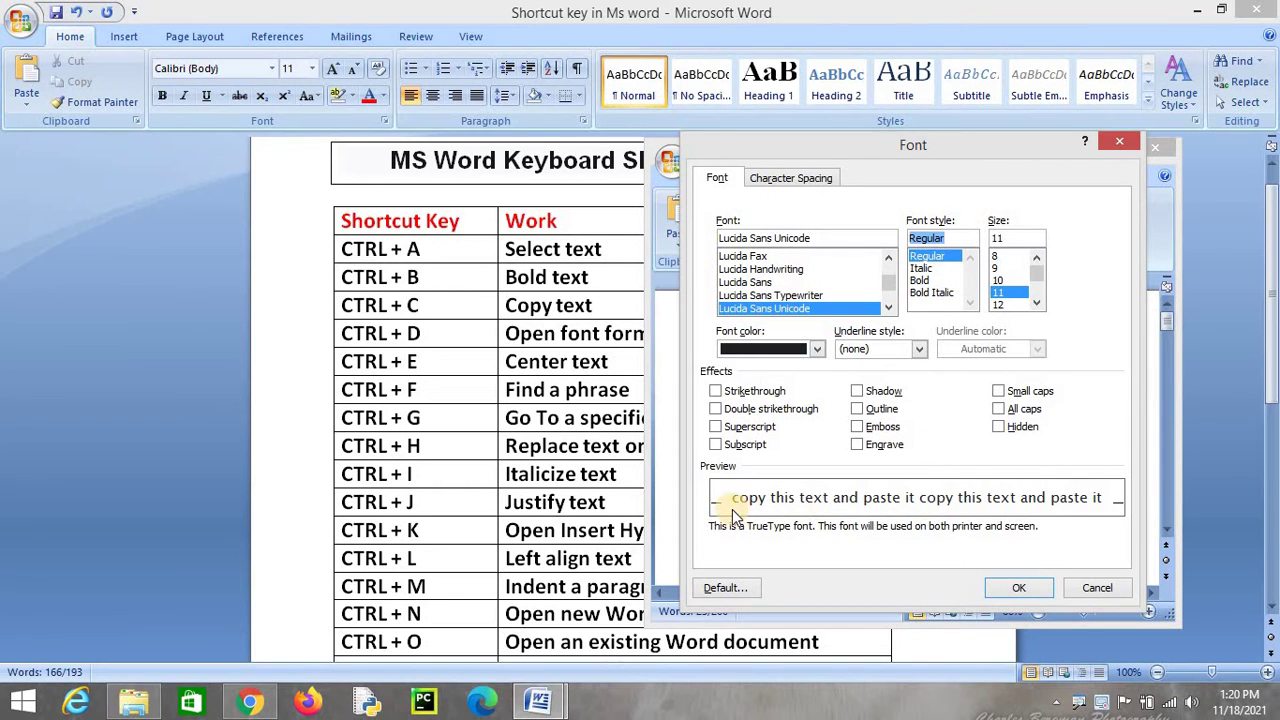
pyautogui.click(1015, 586)
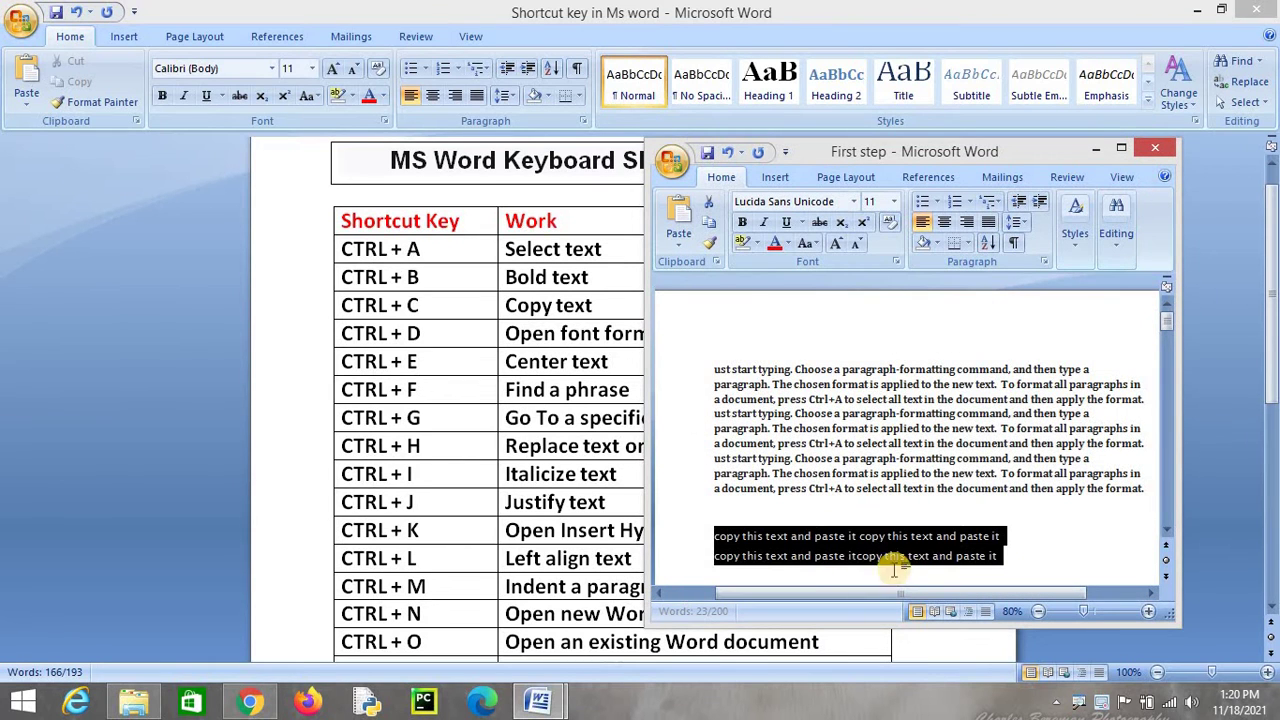
pyautogui.click(1060, 541)
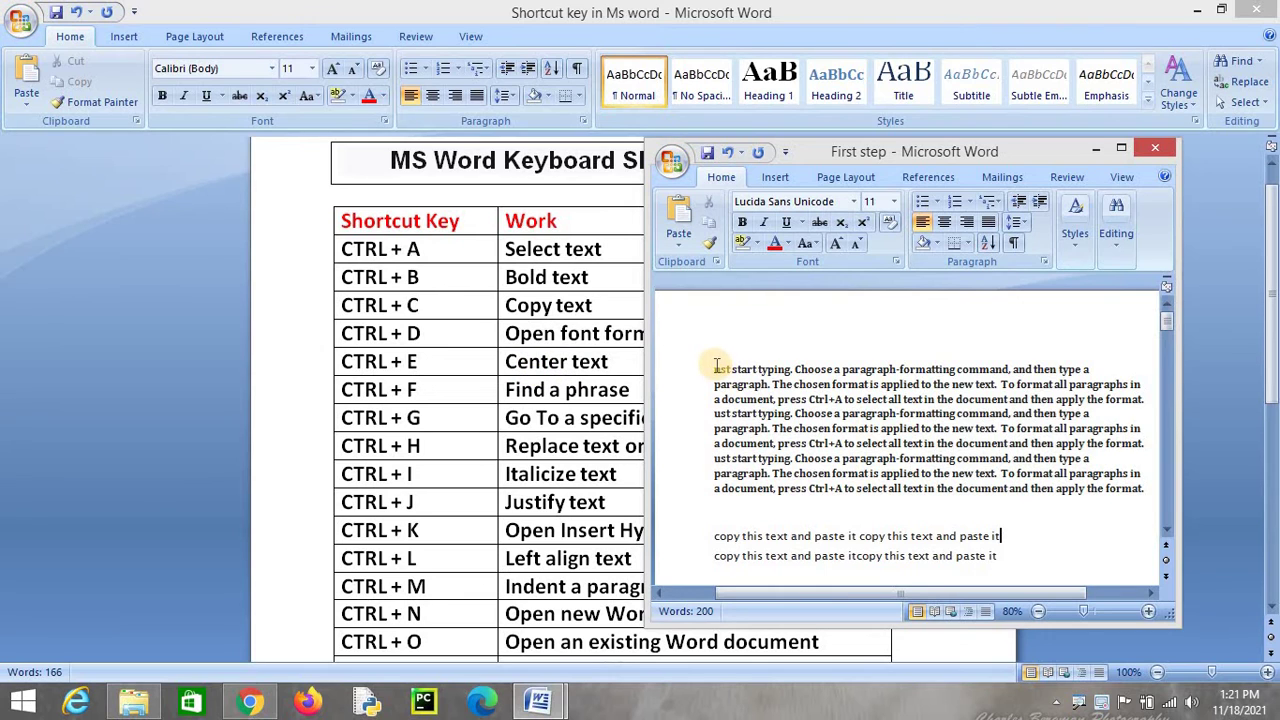
pyautogui.moveTo(714, 370)
pyautogui.mouseDown()
pyautogui.moveTo(779, 429)
pyautogui.moveTo(1150, 490)
pyautogui.mouseUp()
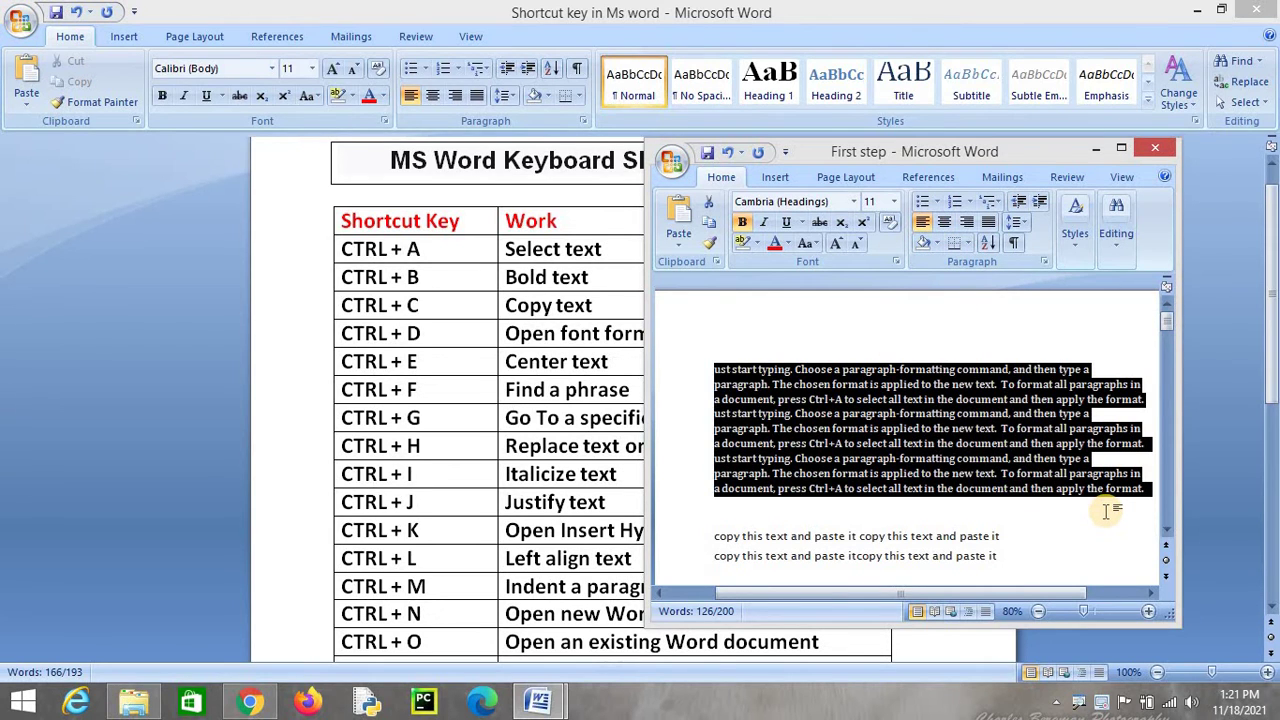
pyautogui.hotkey('ctrl', 'e')
pyautogui.hotkey('ctrl', 'e')
pyautogui.hotkey('ctrl', 'e')
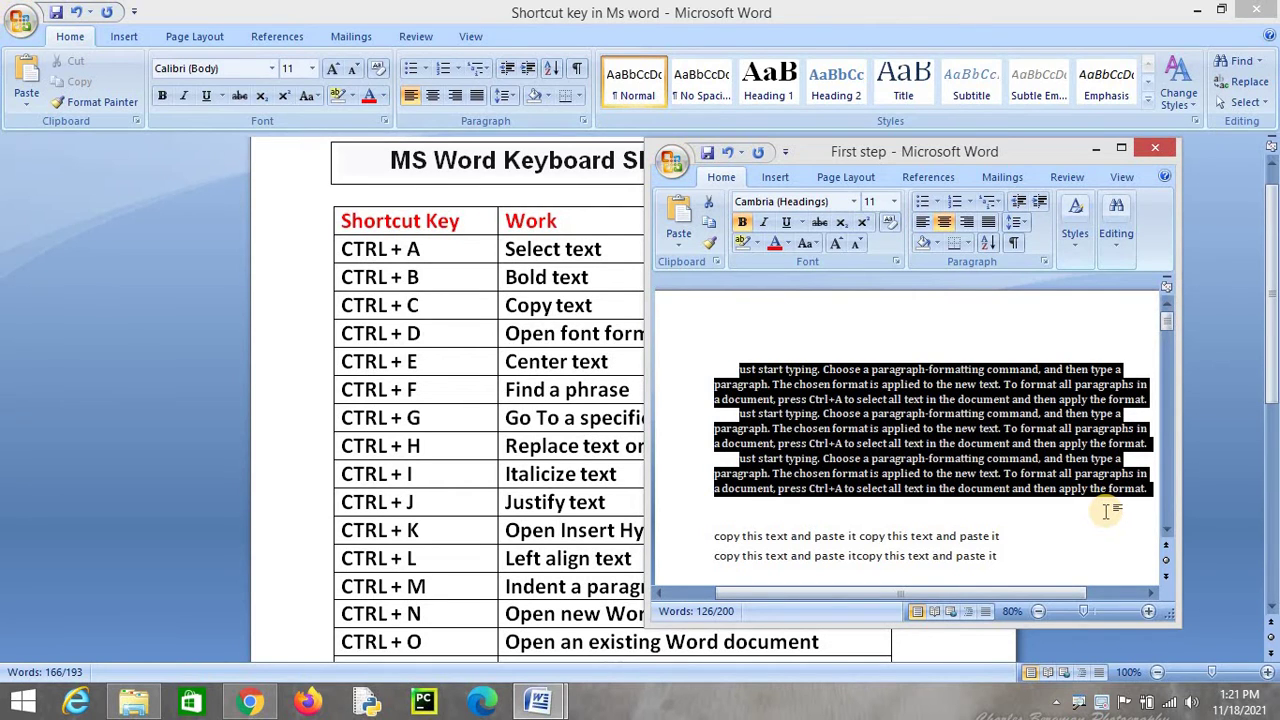
pyautogui.click(1106, 511)
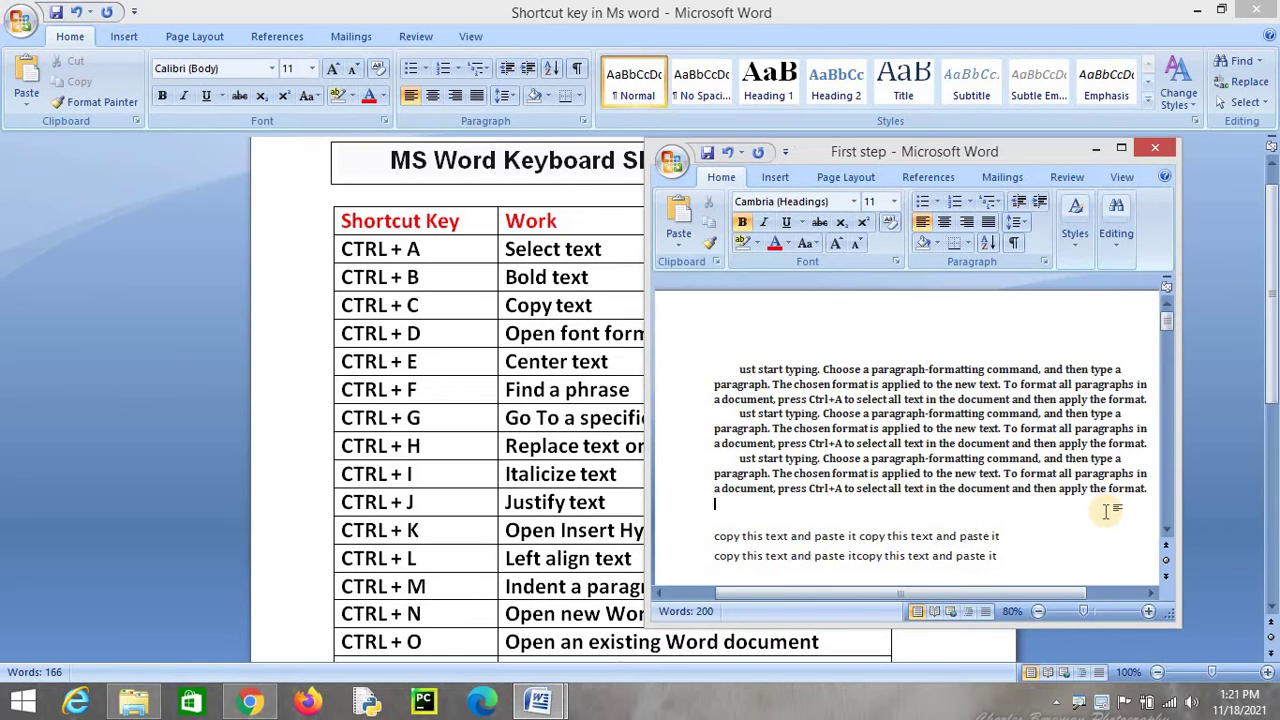
pyautogui.moveTo(1145, 488); pyautogui.dragTo(741, 381)
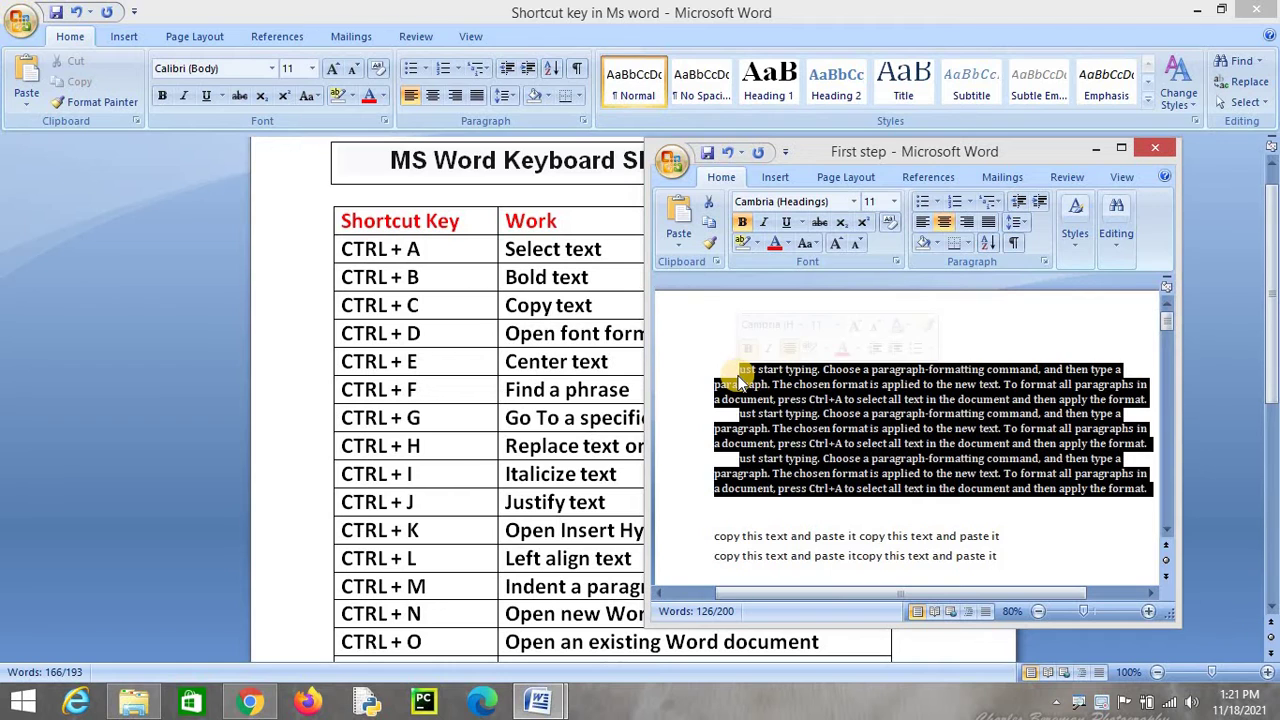
pyautogui.click(922, 222)
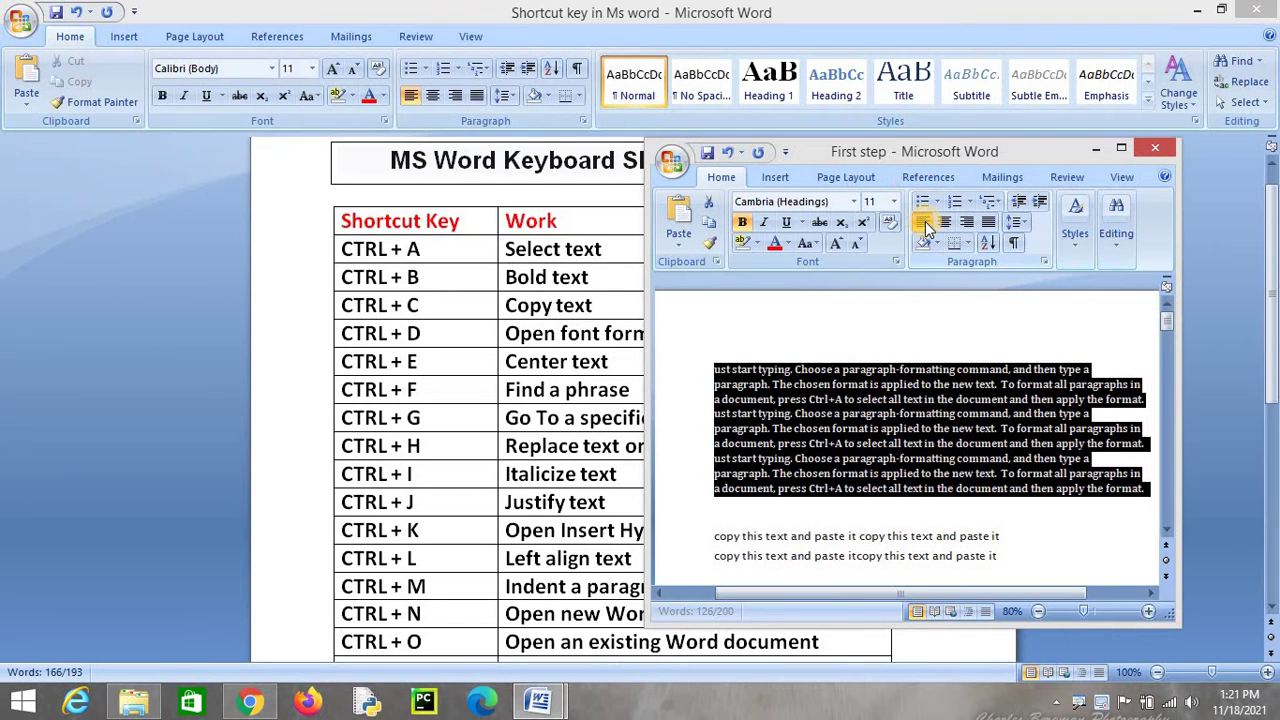
pyautogui.click(1034, 522)
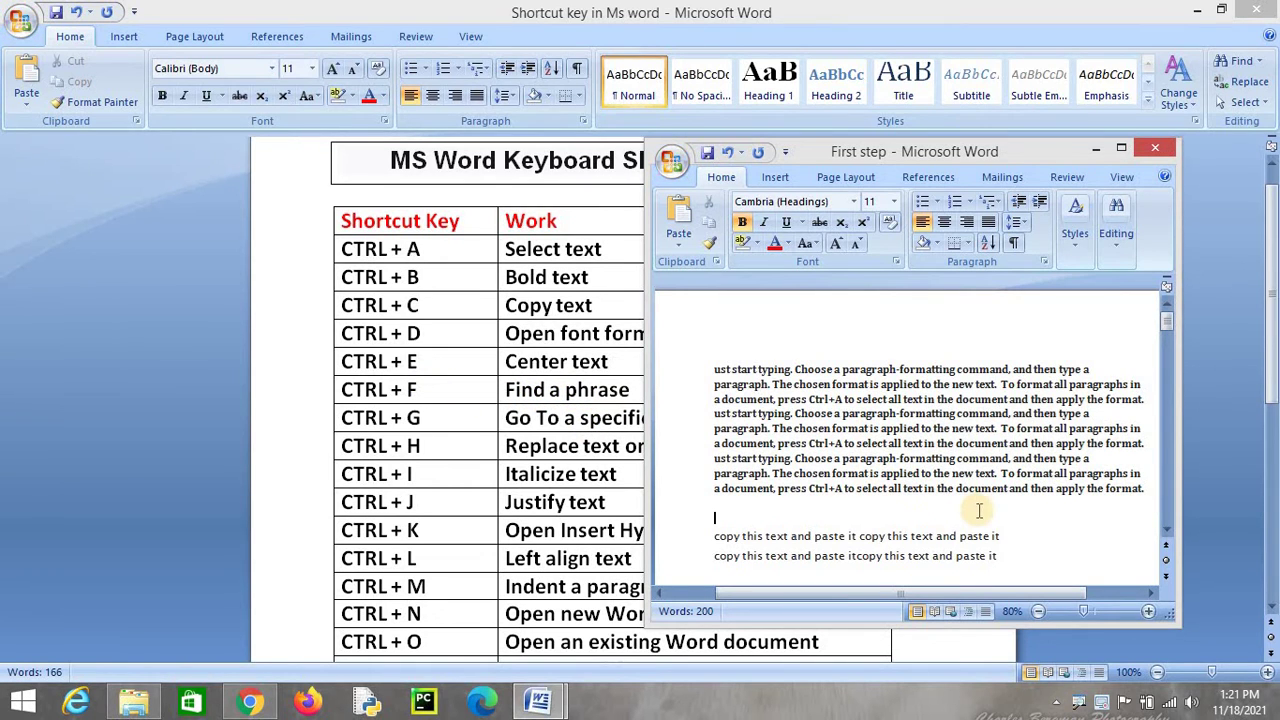
# - Search the document for 'copy' and find its first occurrence
pyautogui.hotkey('ctrl', 'f')
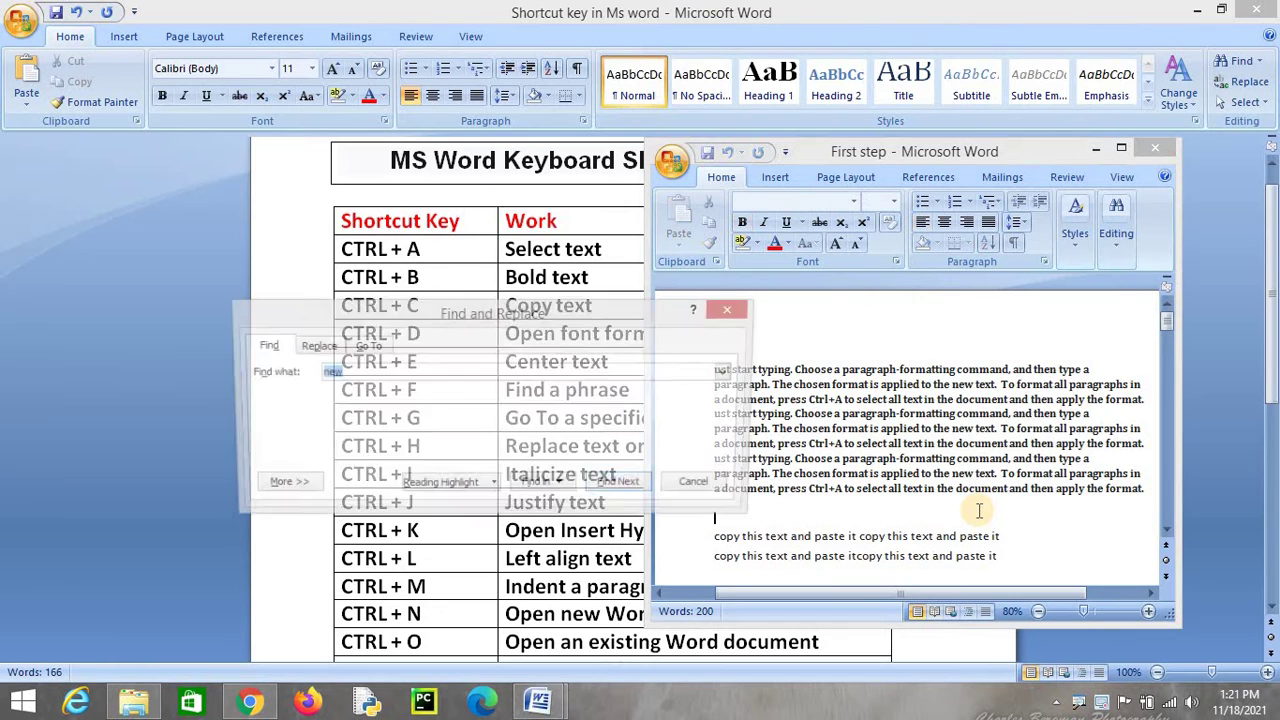
pyautogui.click(355, 371)
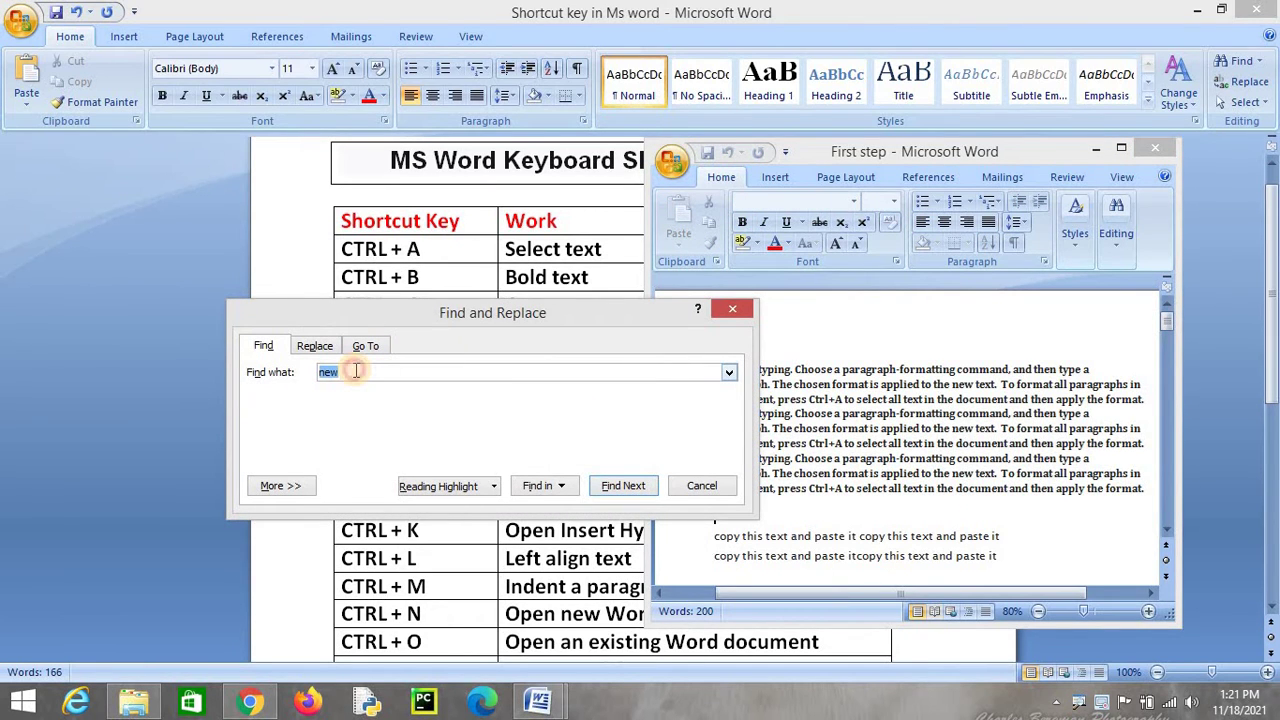
pyautogui.press('BackSpace')
pyautogui.press('BackSpace')
pyautogui.press('BackSpace')
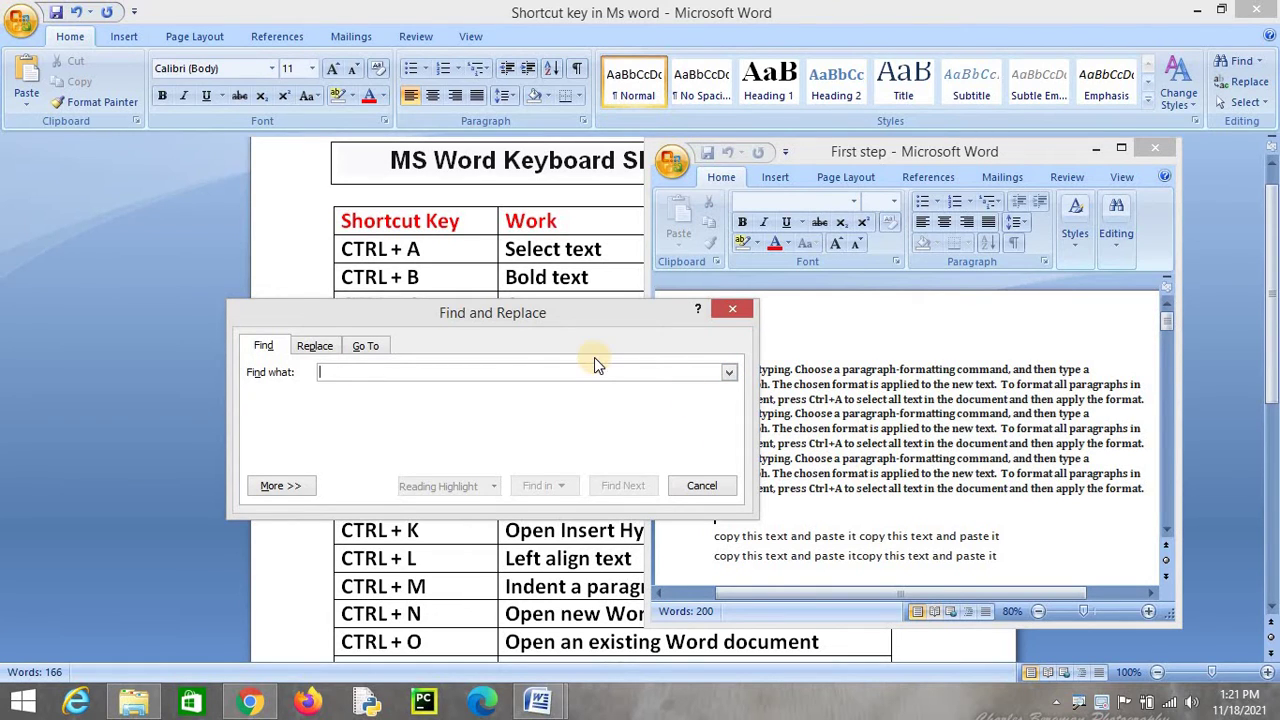
pyautogui.write('copy')
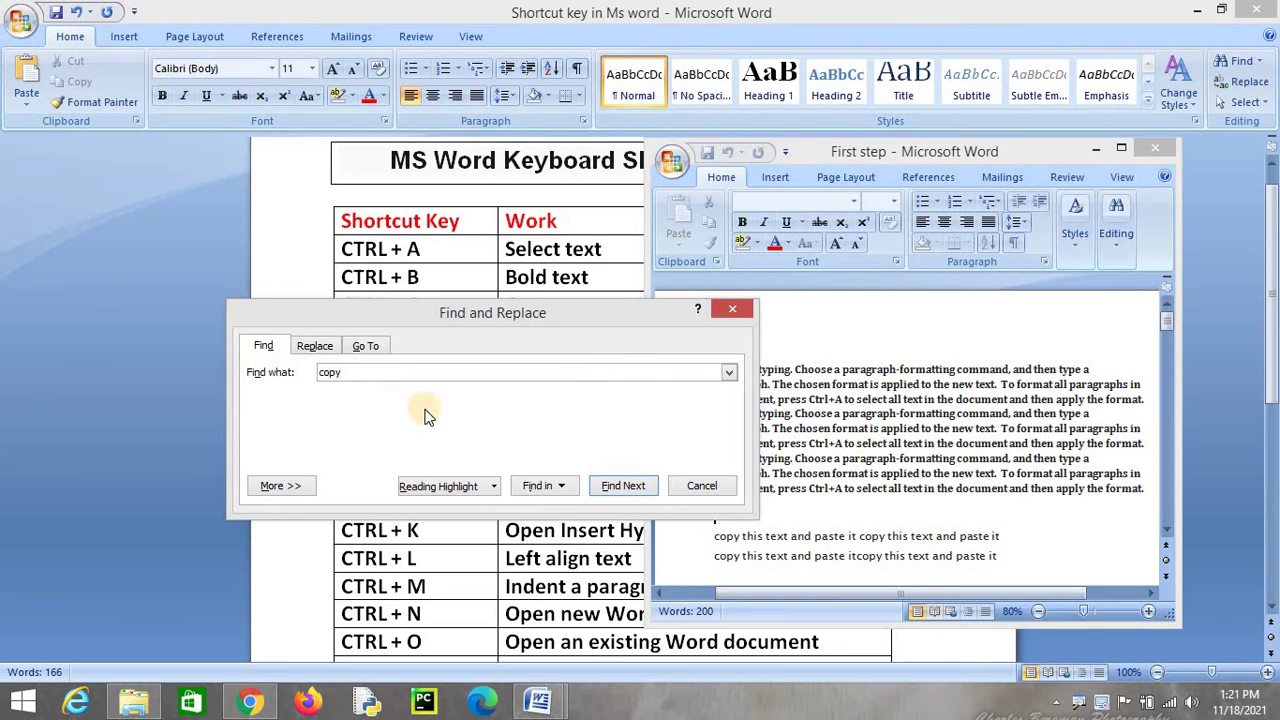
pyautogui.click(626, 487)
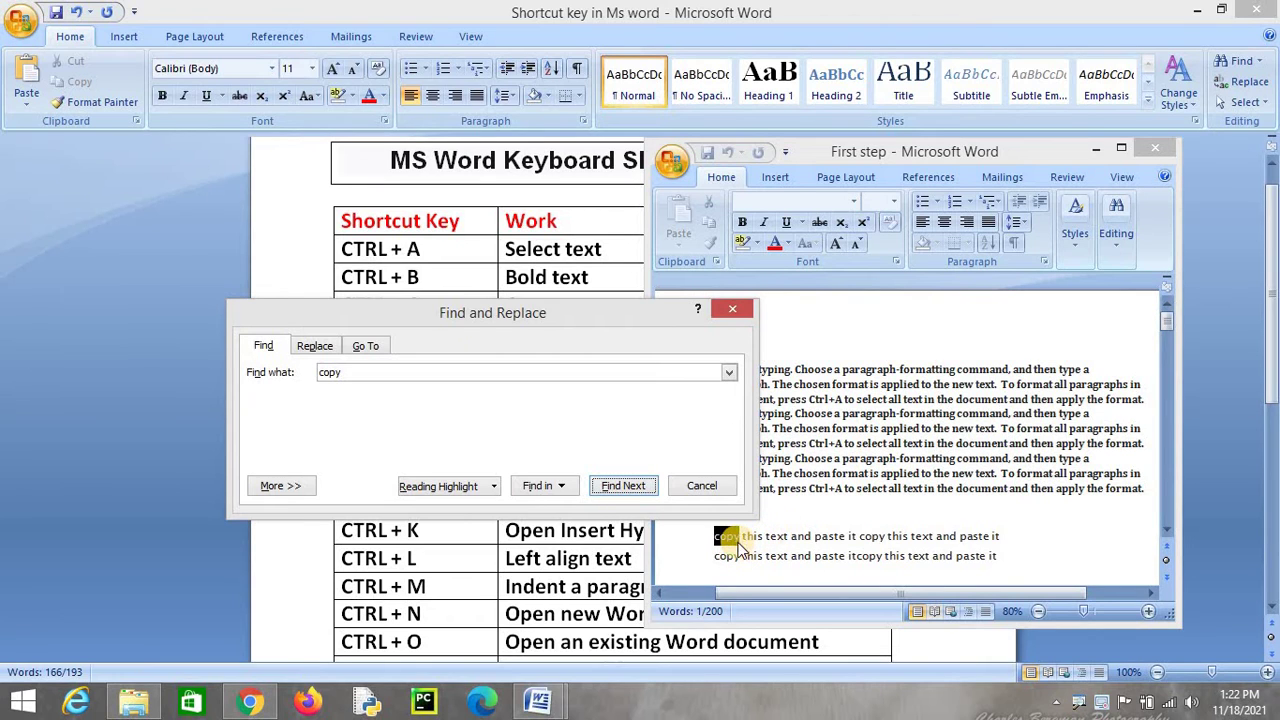
# - Step through the remaining 'copy' matches until the search finishes, then close Find
pyautogui.moveTo(560, 320); pyautogui.dragTo(566, 232)
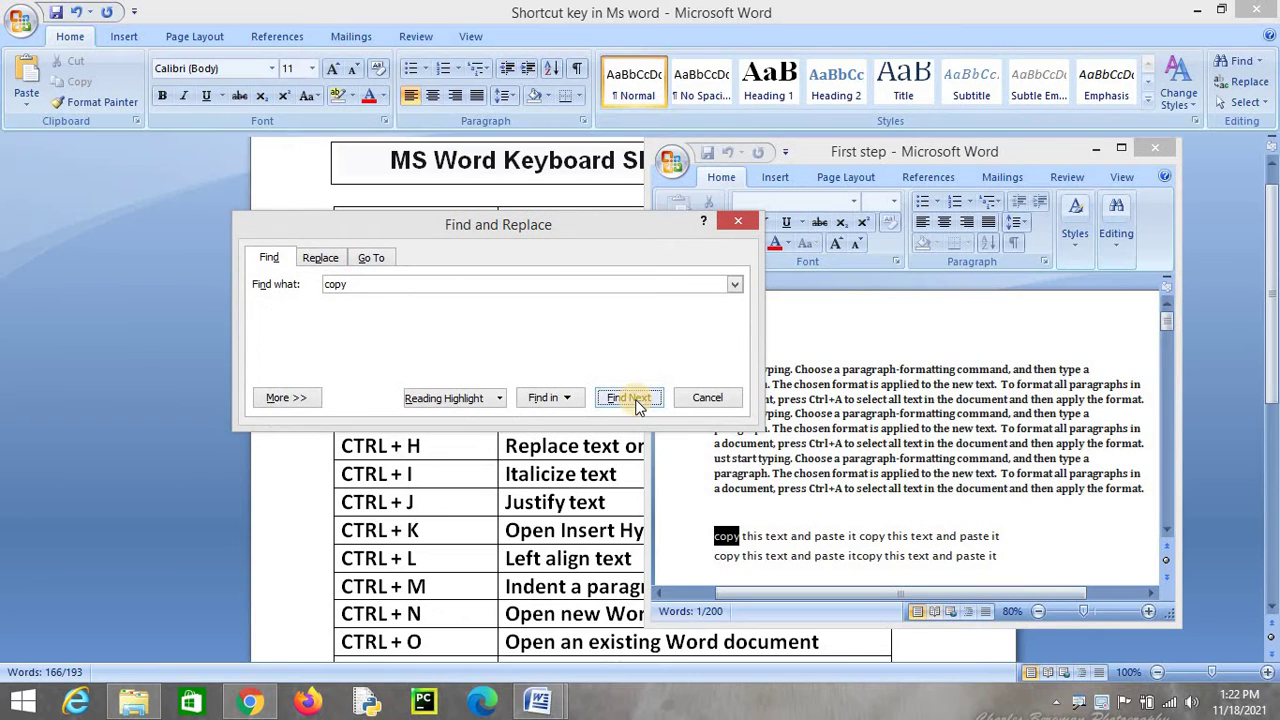
pyautogui.click(638, 405)
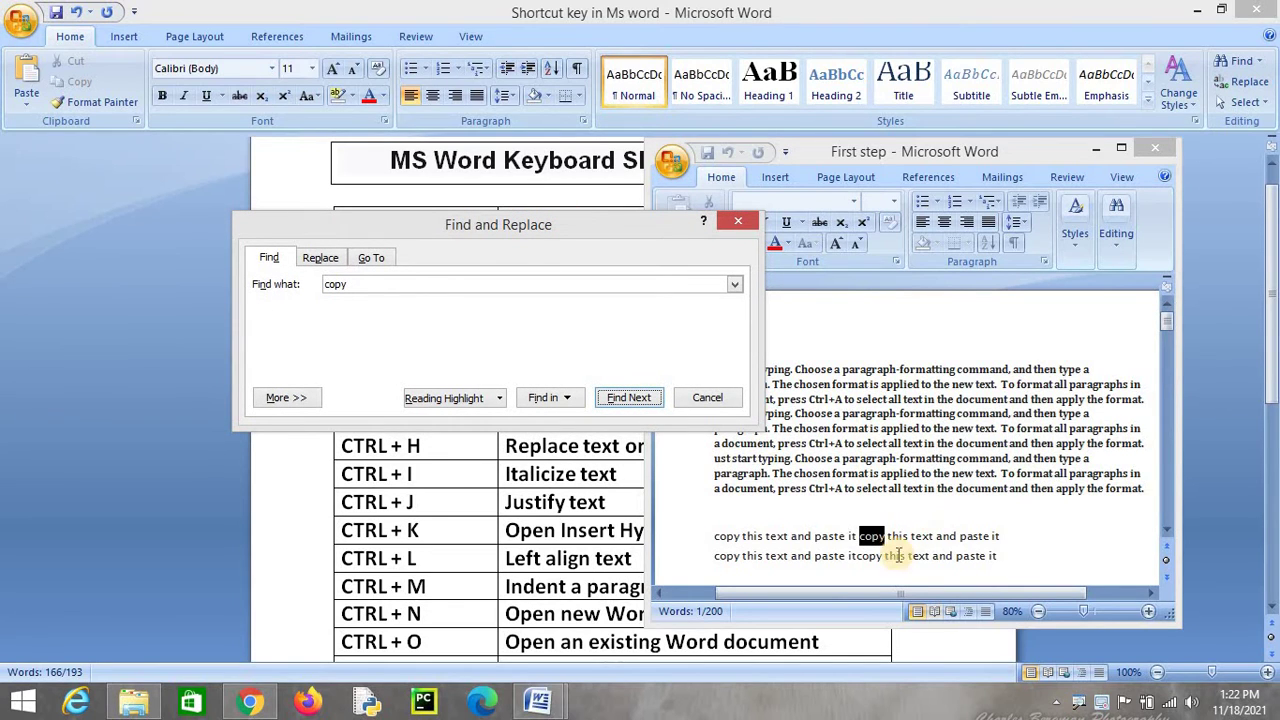
pyautogui.click(625, 397)
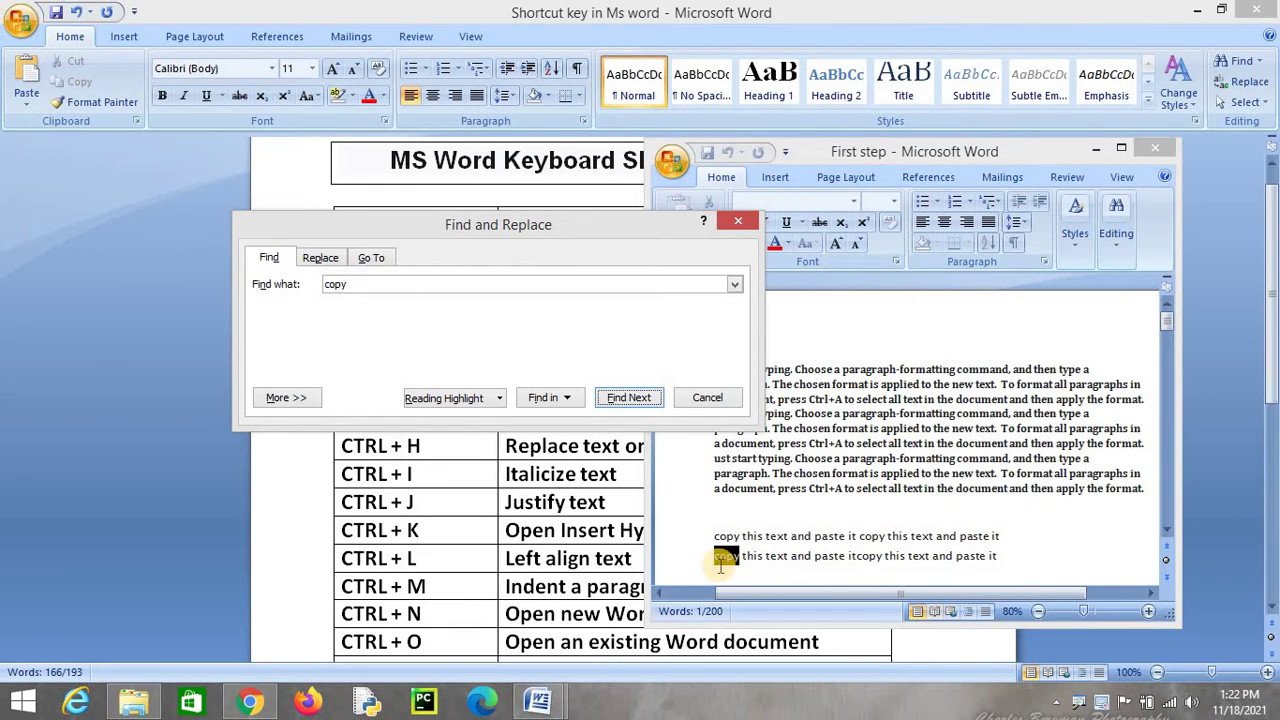
pyautogui.click(636, 403)
pyautogui.click(636, 403)
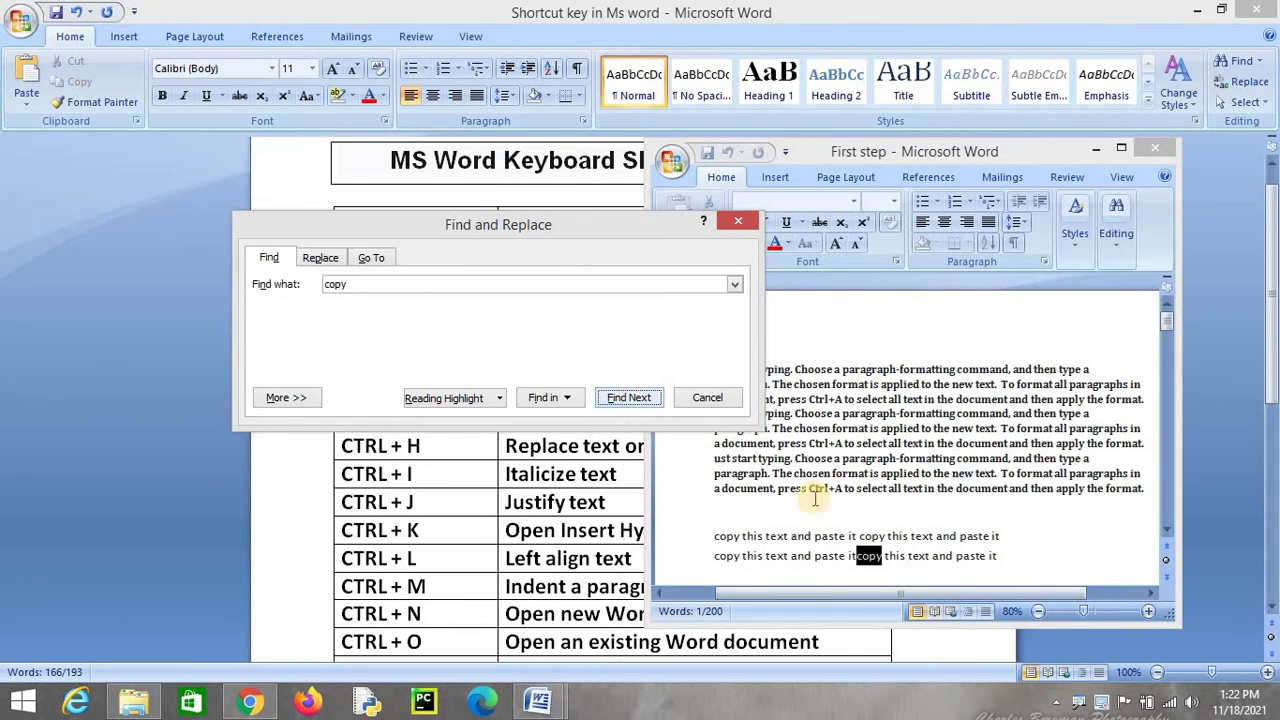
pyautogui.click(630, 402)
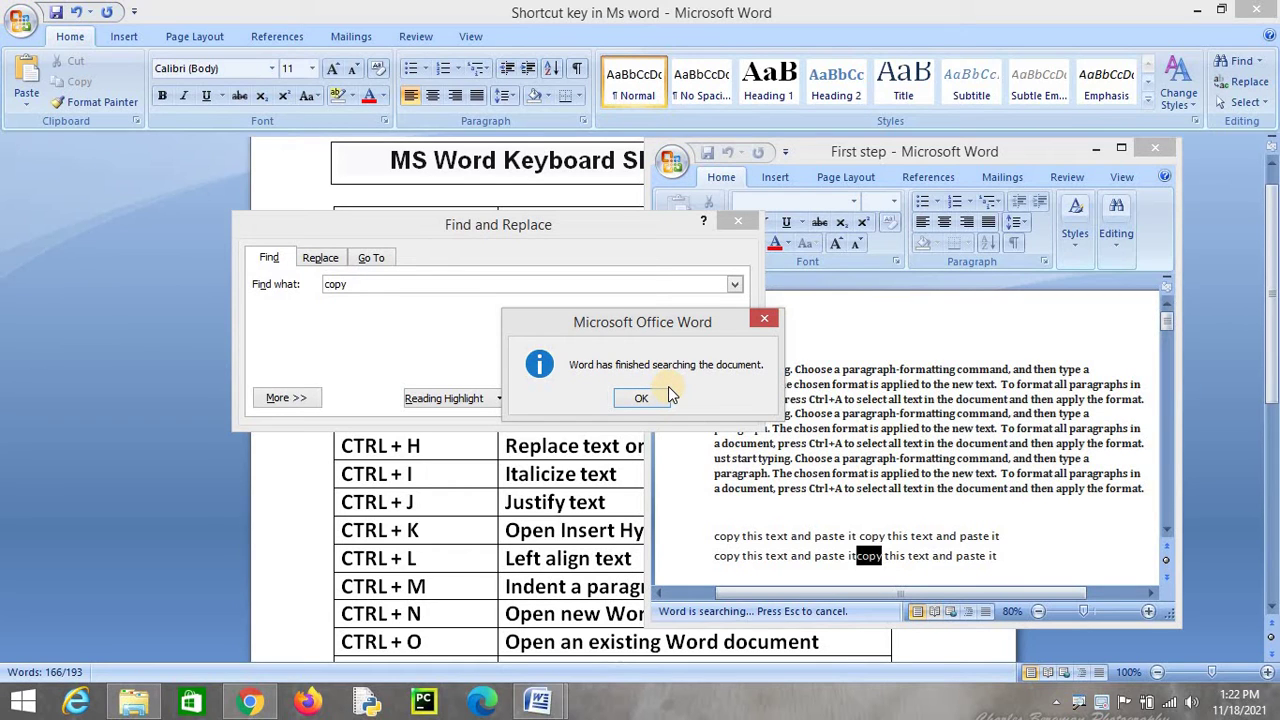
pyautogui.click(645, 396)
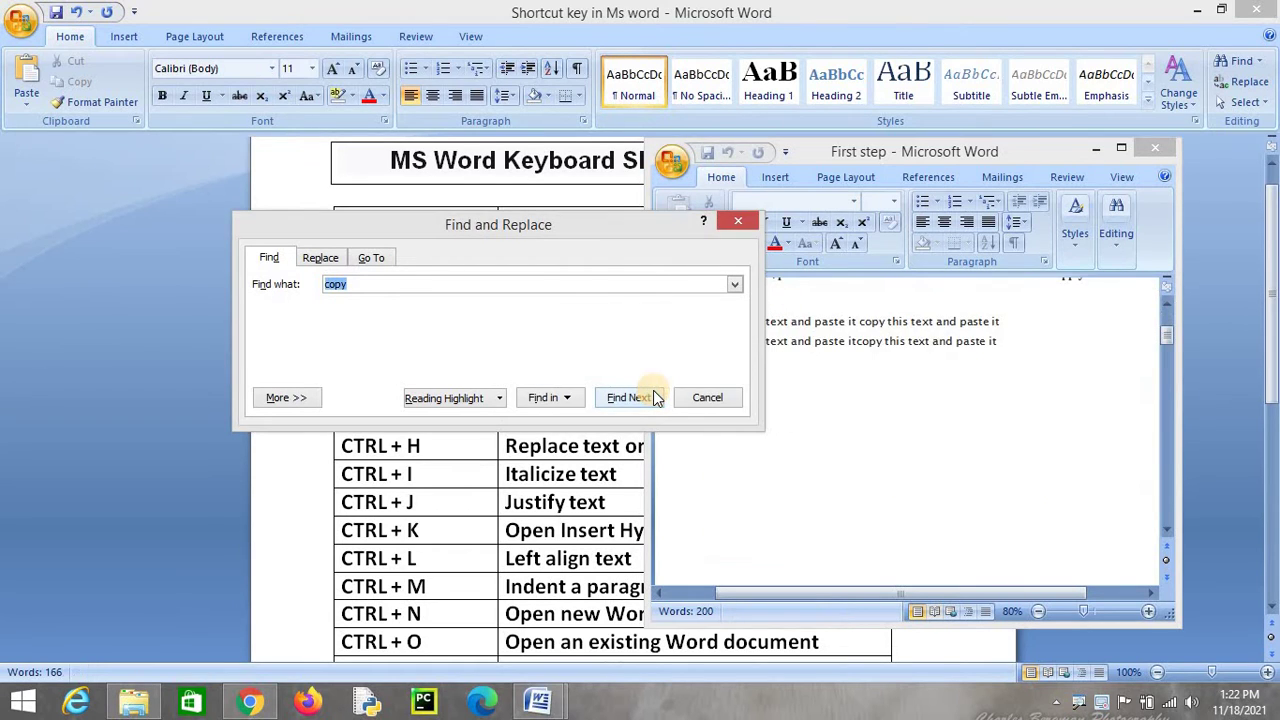
pyautogui.click(737, 226)
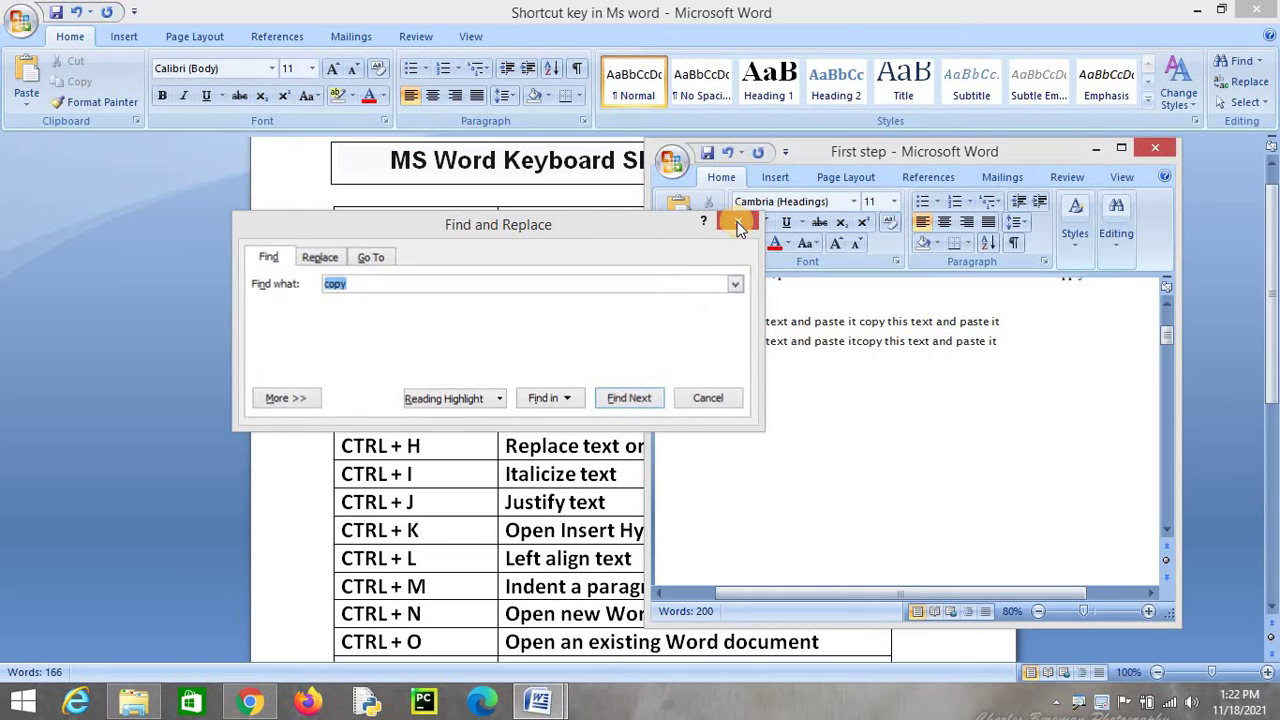
pyautogui.scroll(3, 866, 391)
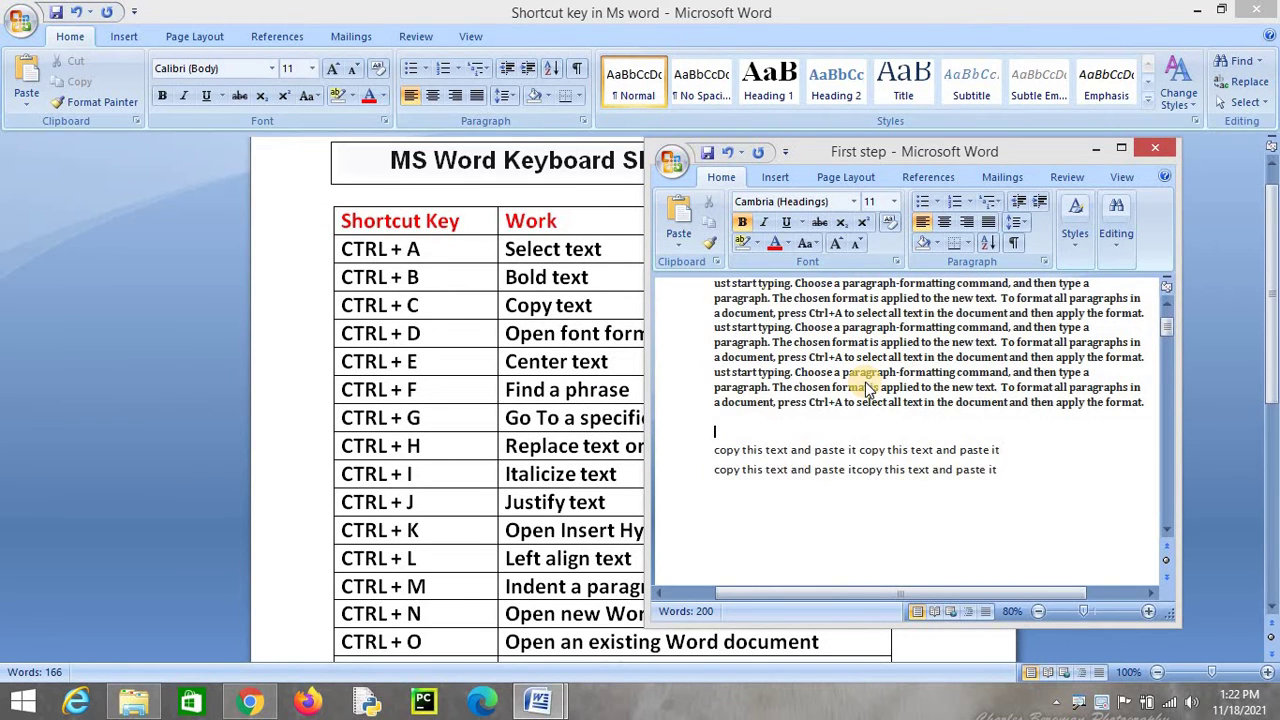
# - Bring the shortcut table forward, then switch back to the First step document
pyautogui.scroll(1, 865, 382)
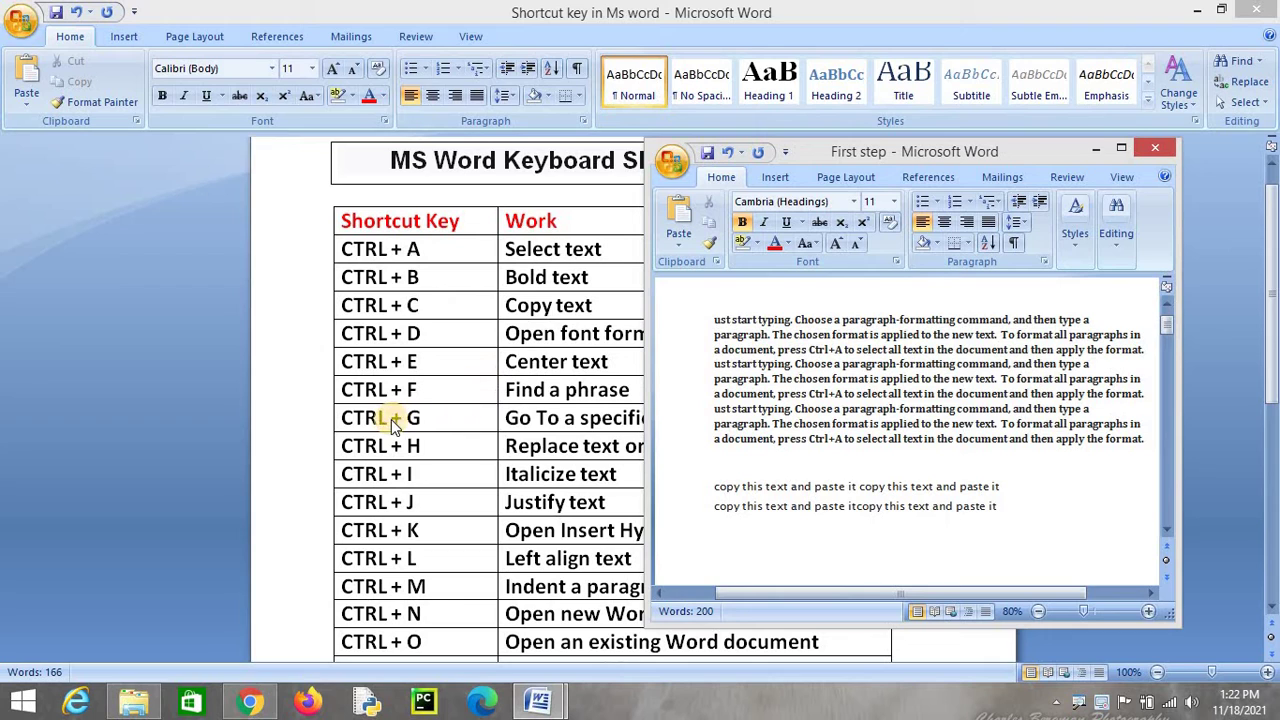
pyautogui.click(612, 418)
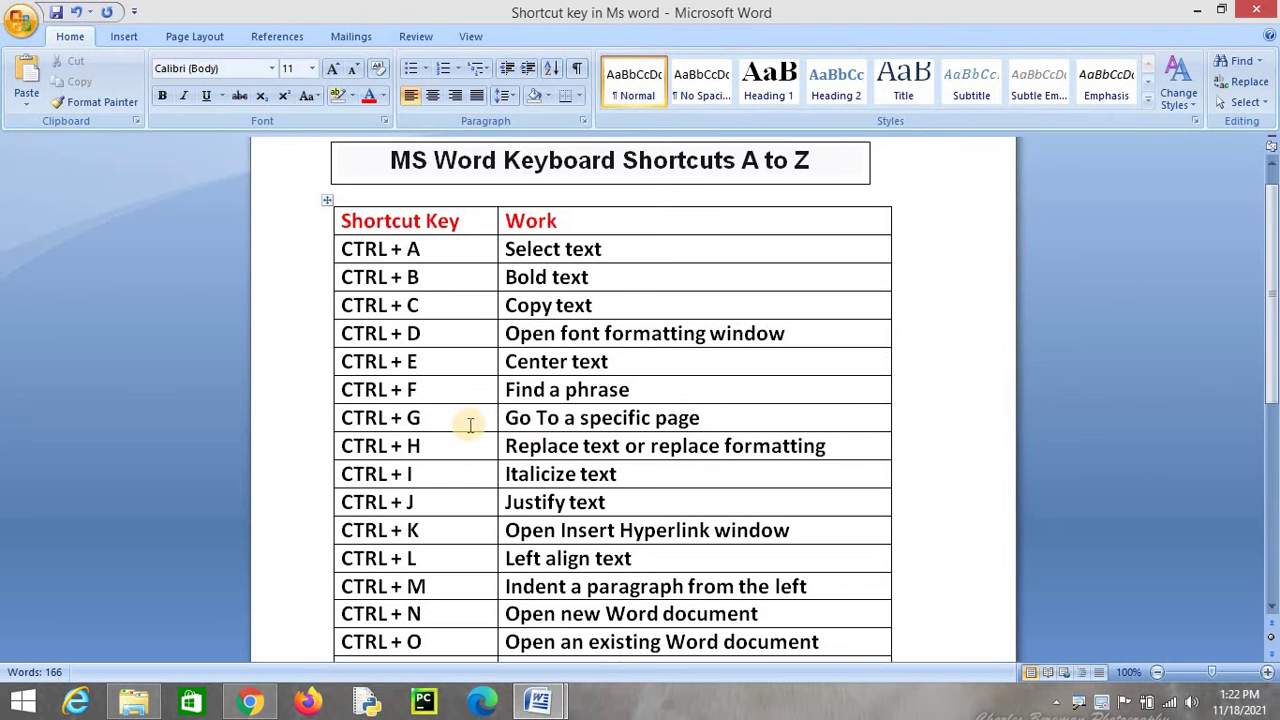
pyautogui.moveTo(538, 700)
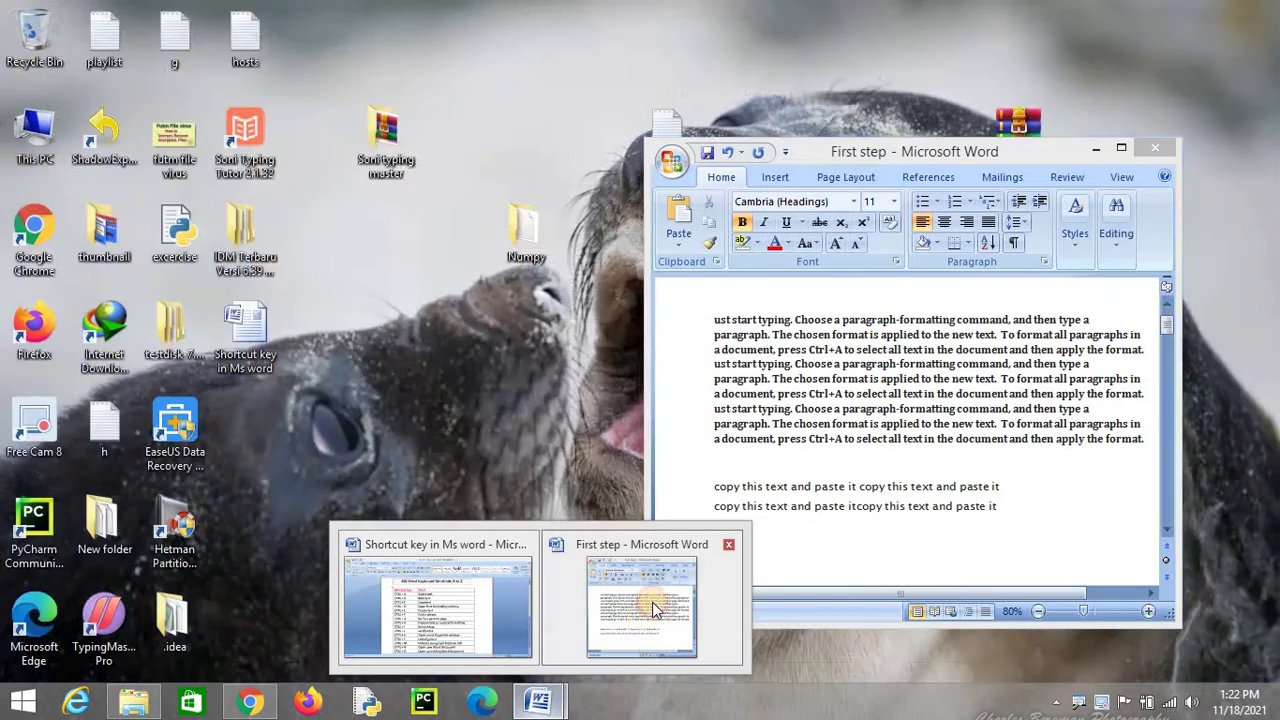
pyautogui.click(652, 602)
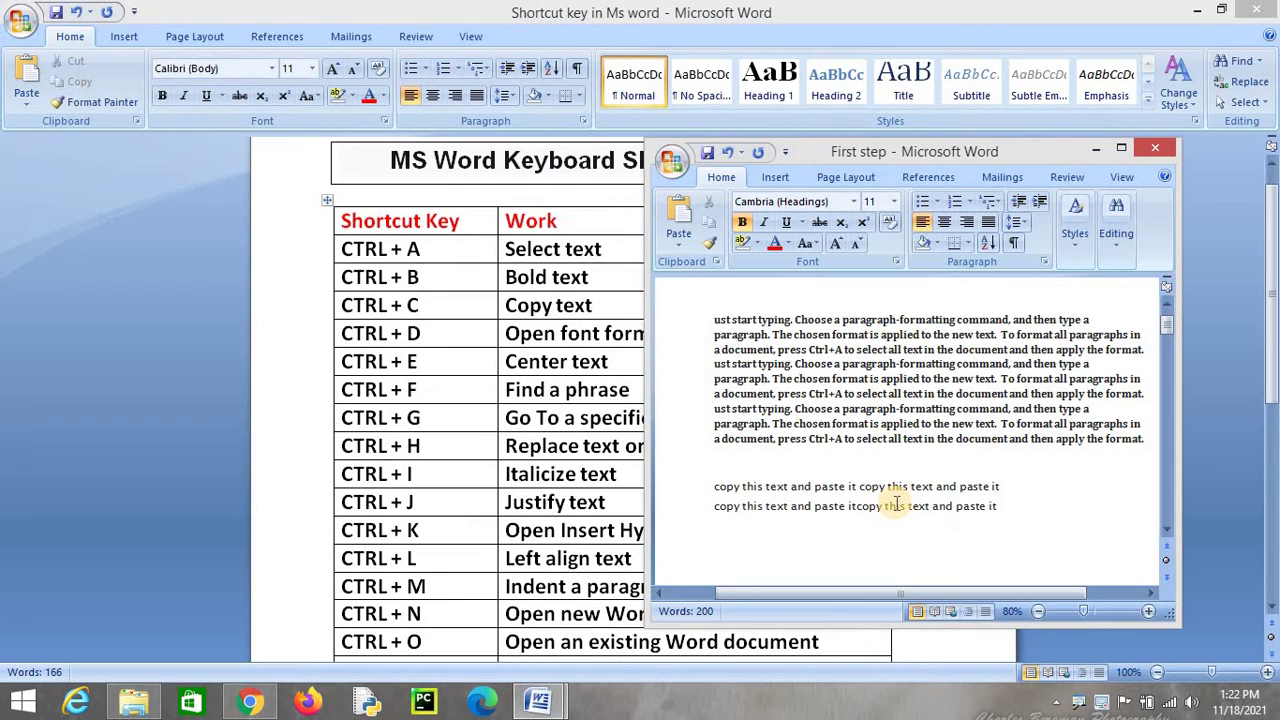
# - Open Go To with Ctrl+G and enter page number 4
pyautogui.hotkey('ctrl', 'g')
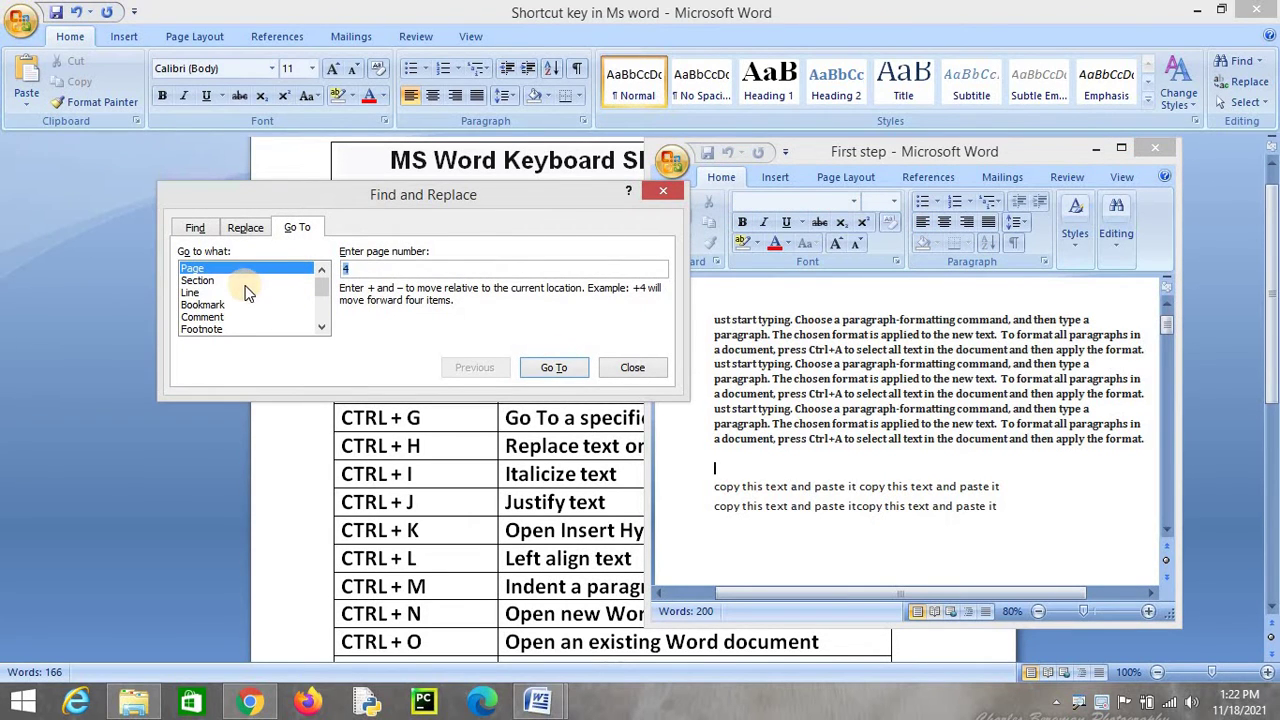
pyautogui.click(402, 267)
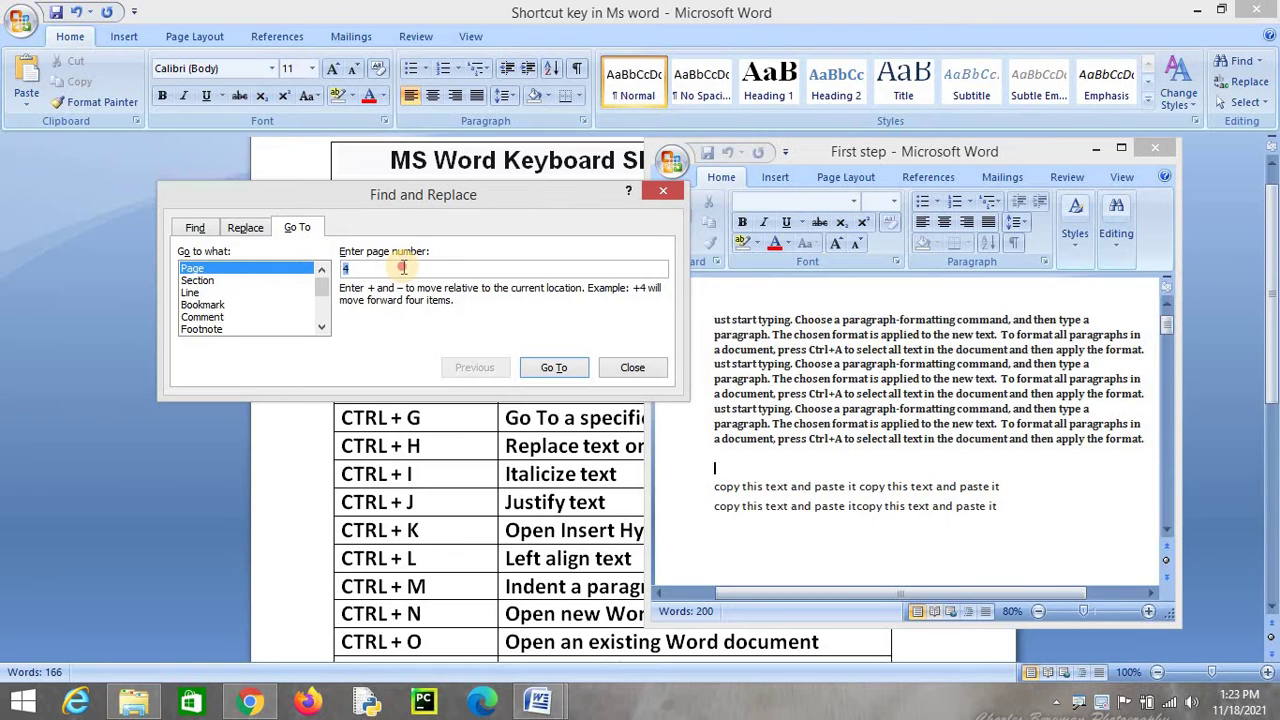
pyautogui.press('BackSpace')
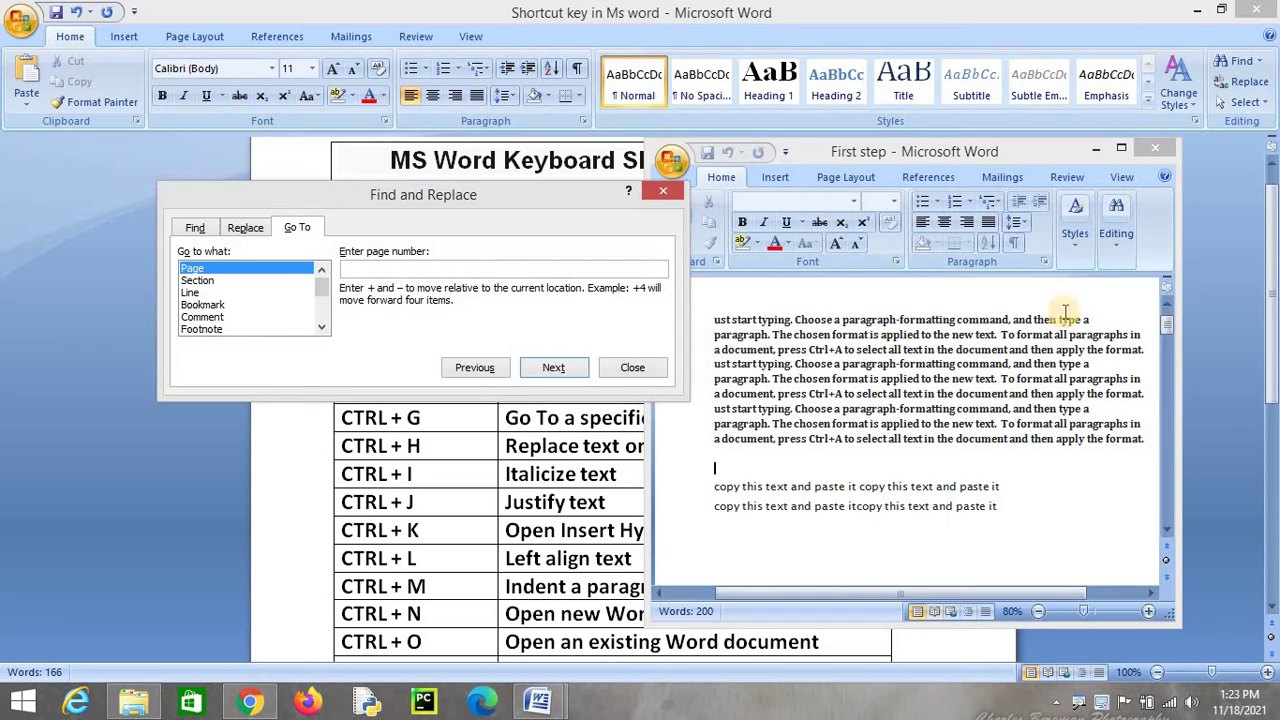
pyautogui.moveTo(1167, 332)
pyautogui.mouseDown()
pyautogui.moveTo(1174, 510)
pyautogui.moveTo(1152, 300)
pyautogui.mouseUp()
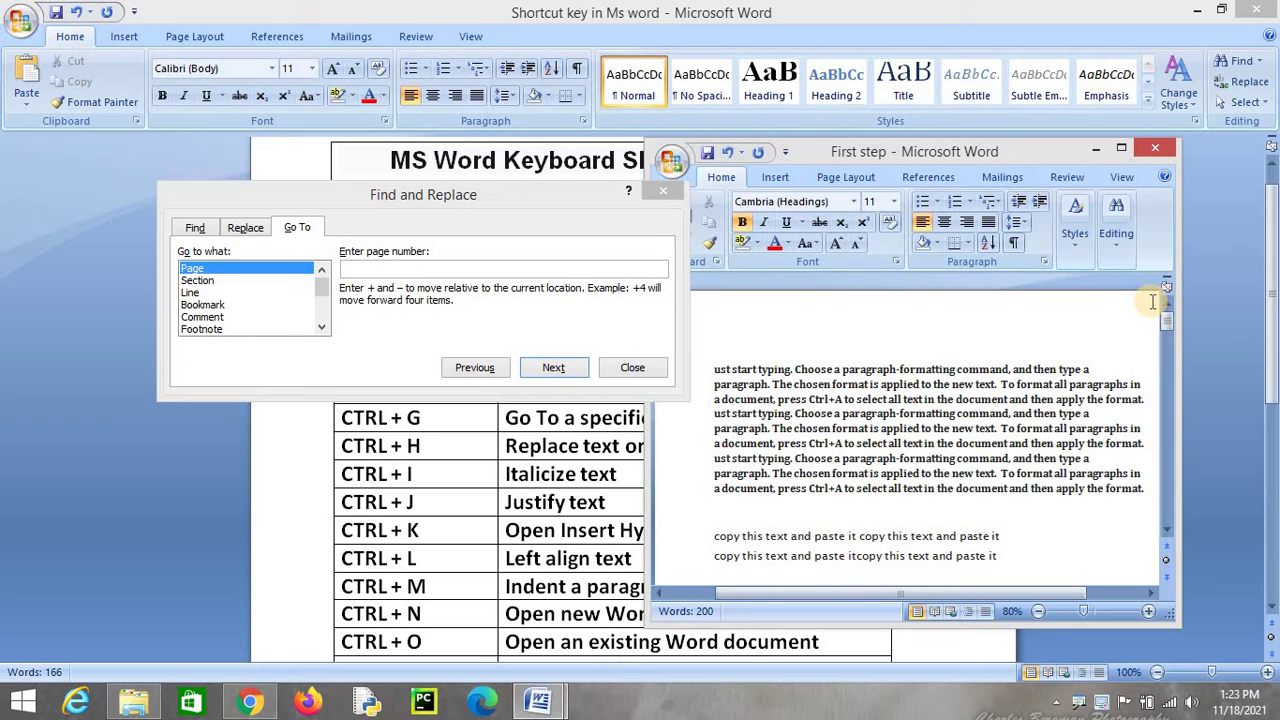
pyautogui.click(359, 268)
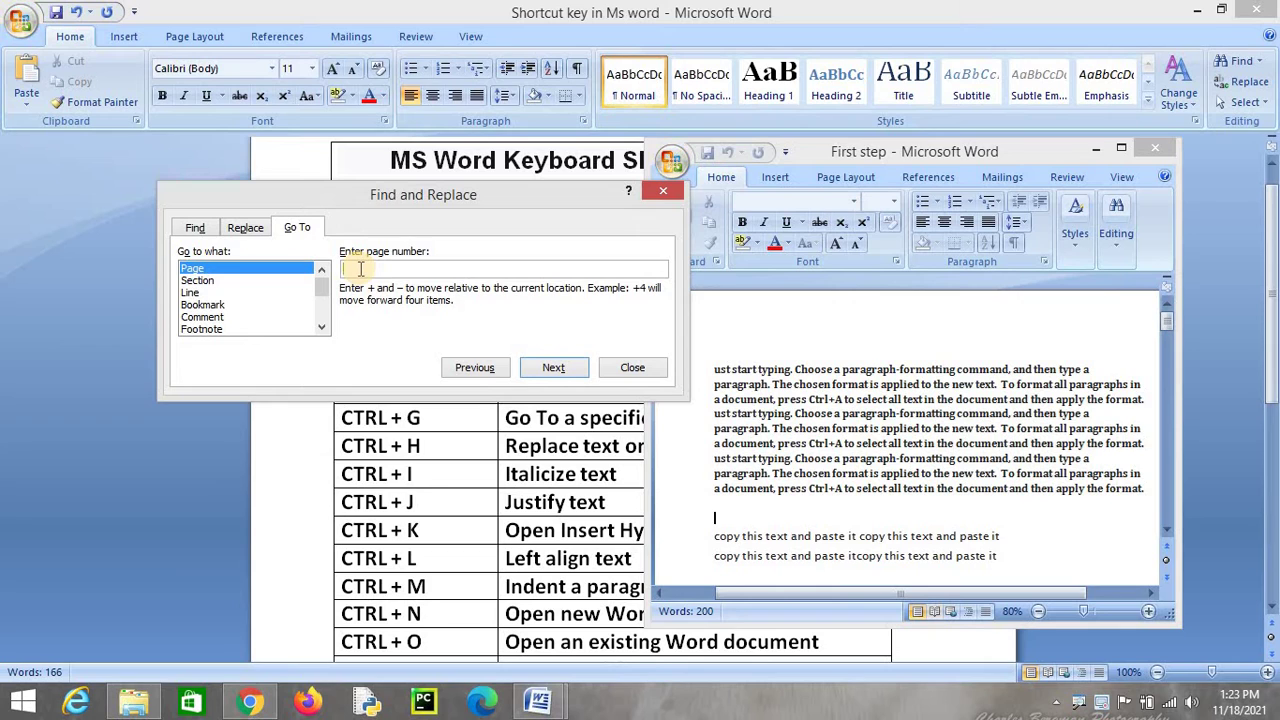
pyautogui.write('4')
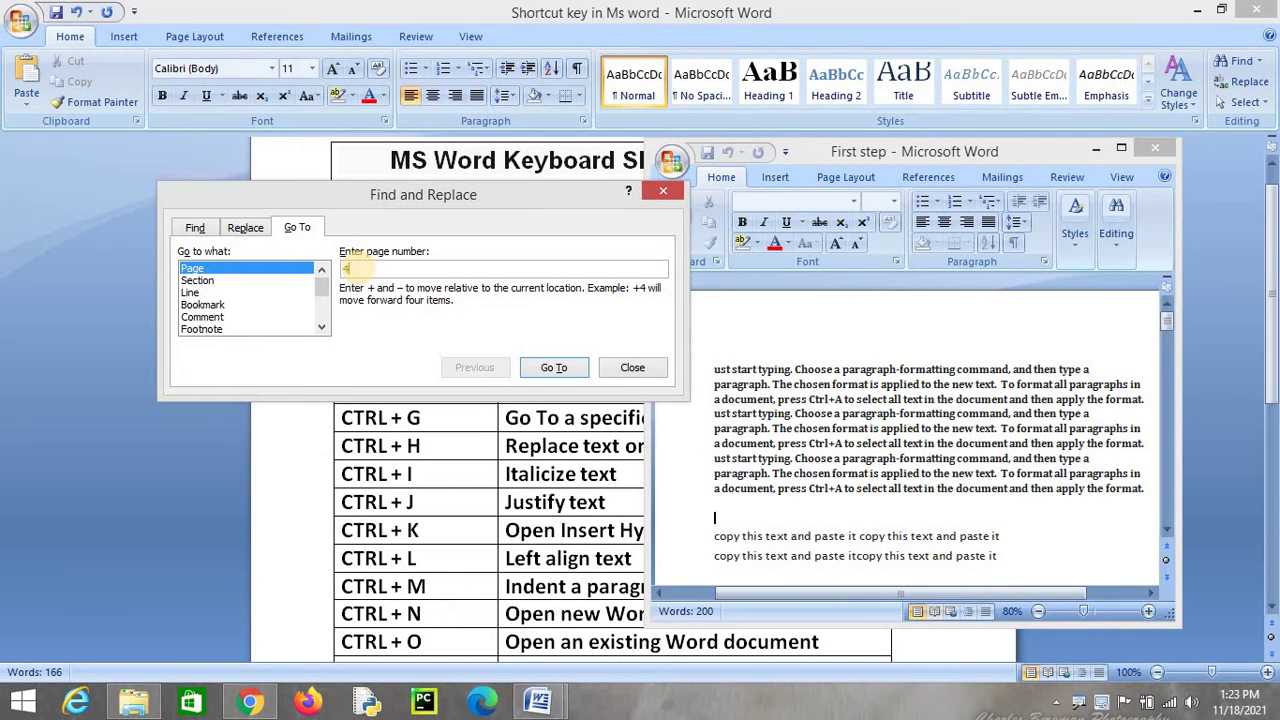
# - Jump to page 4, close the Go To dialog, and scroll back near the top
pyautogui.click(553, 368)
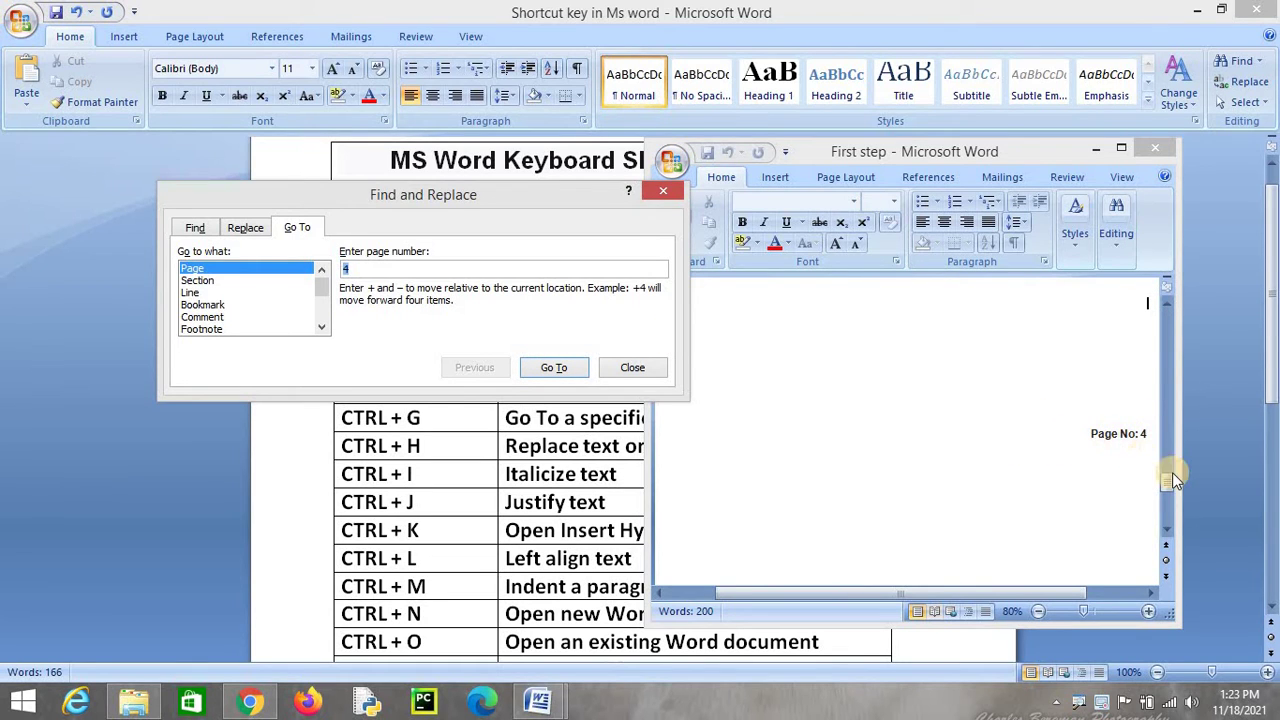
pyautogui.moveTo(1172, 478); pyautogui.dragTo(1166, 308)
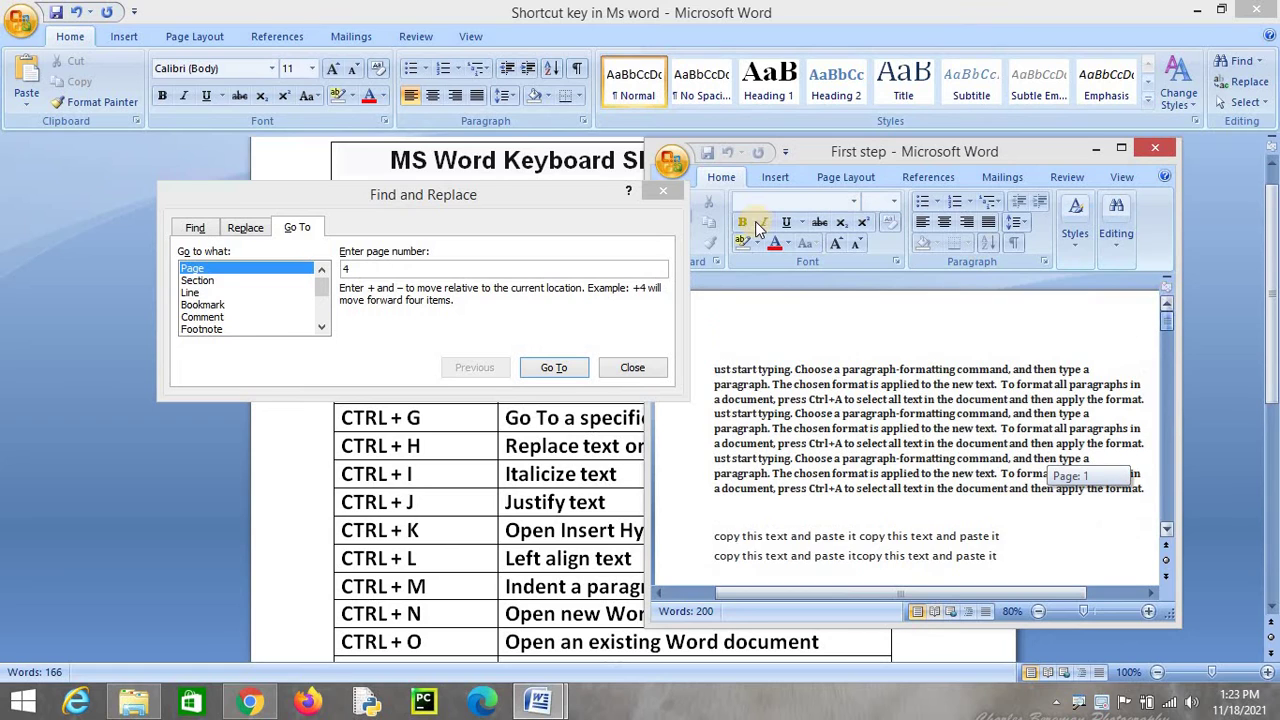
pyautogui.moveTo(757, 228); pyautogui.dragTo(757, 228)
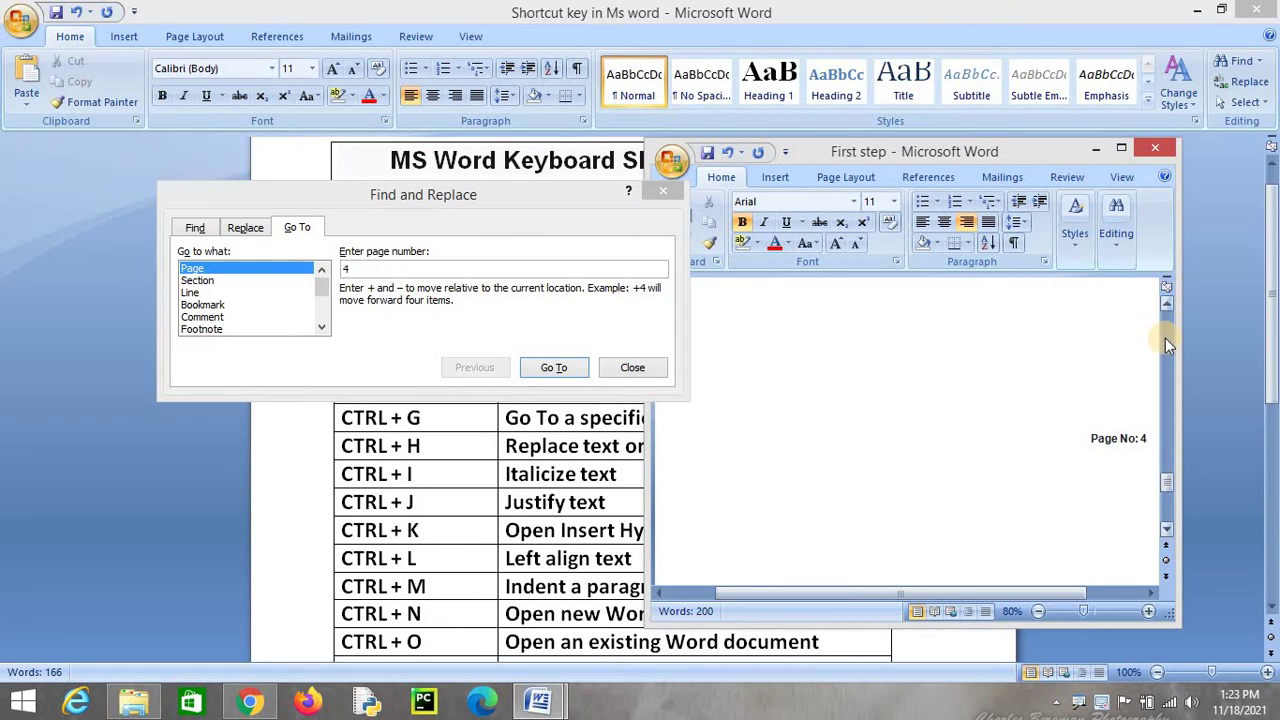
pyautogui.click(1165, 338)
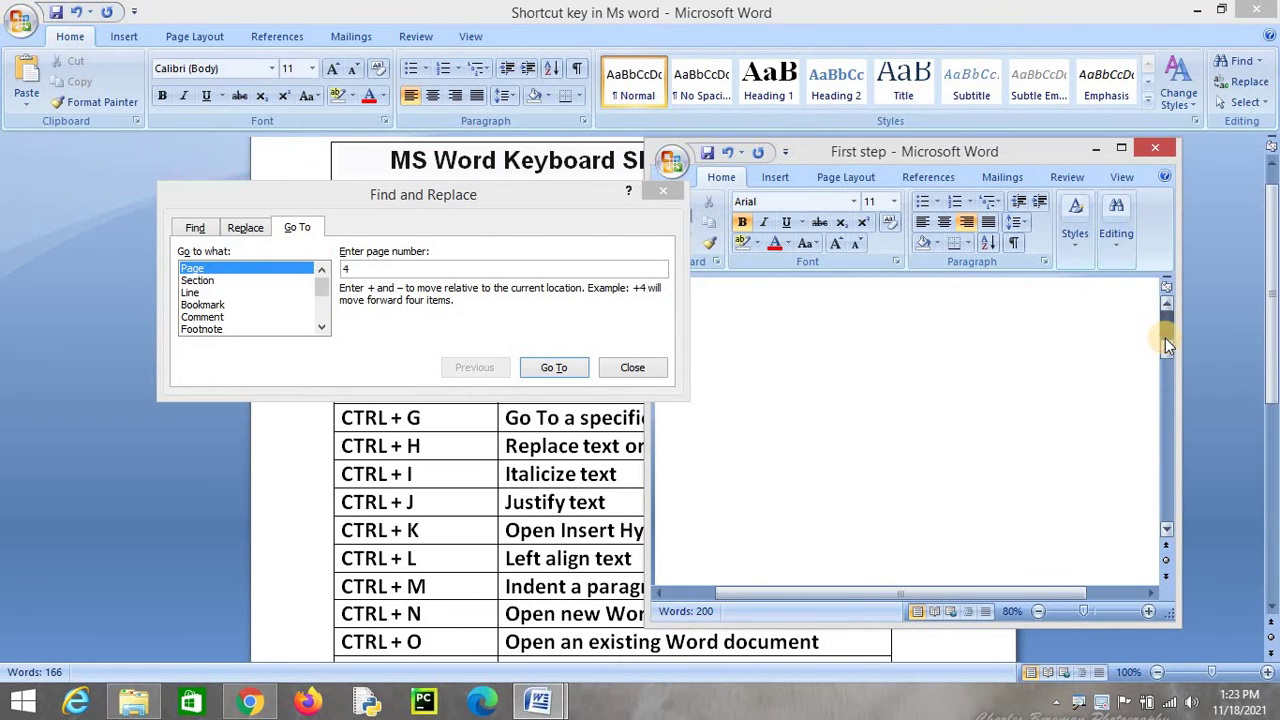
pyautogui.click(662, 192)
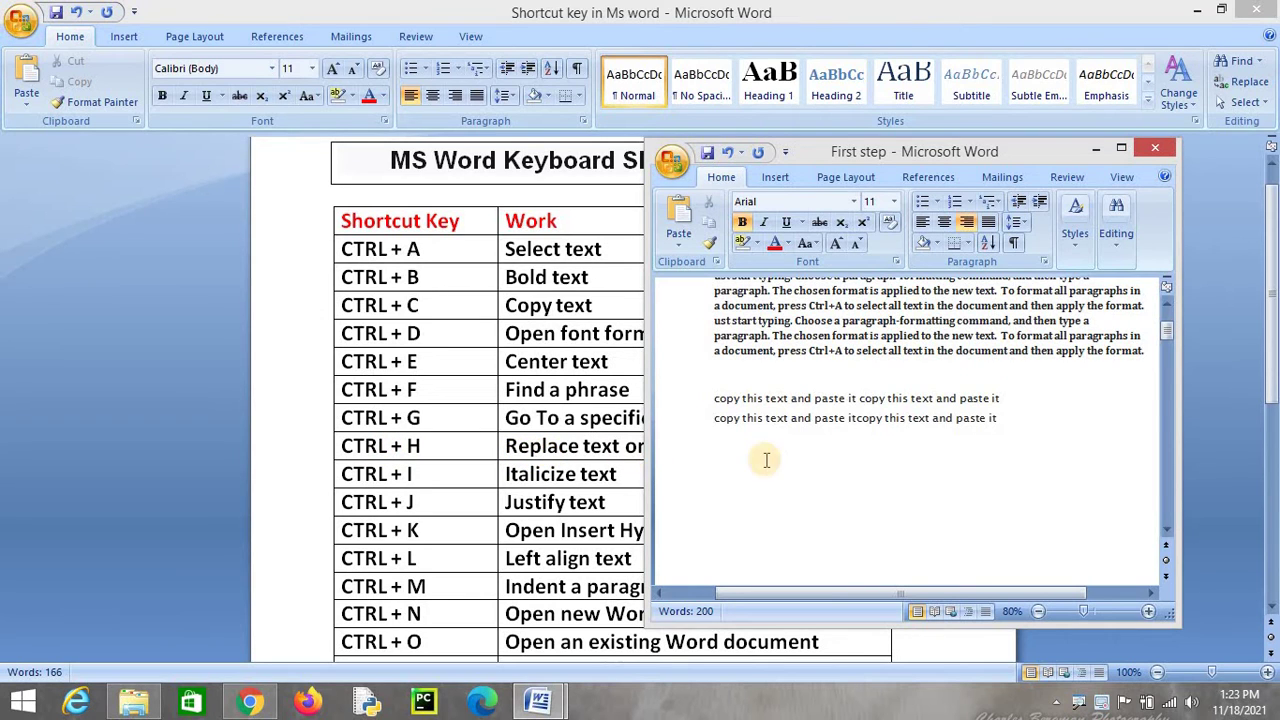
pyautogui.click(1167, 331)
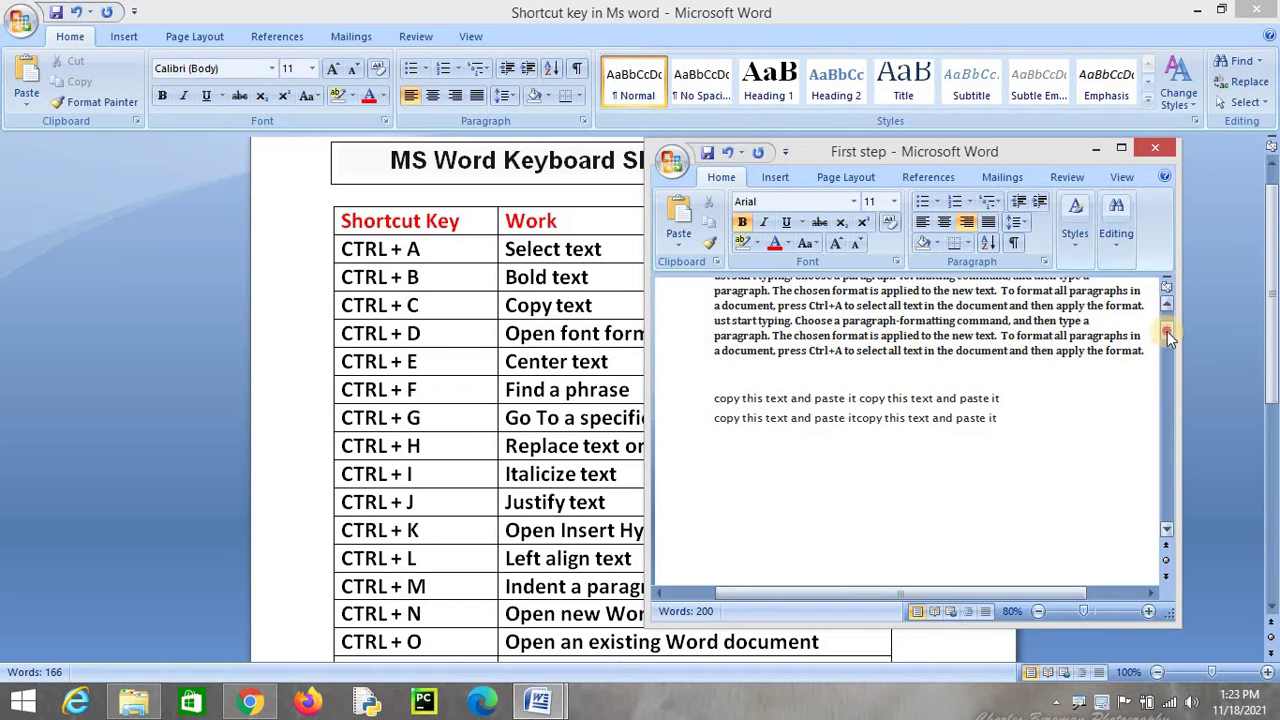
pyautogui.moveTo(1167, 331); pyautogui.dragTo(1167, 320)
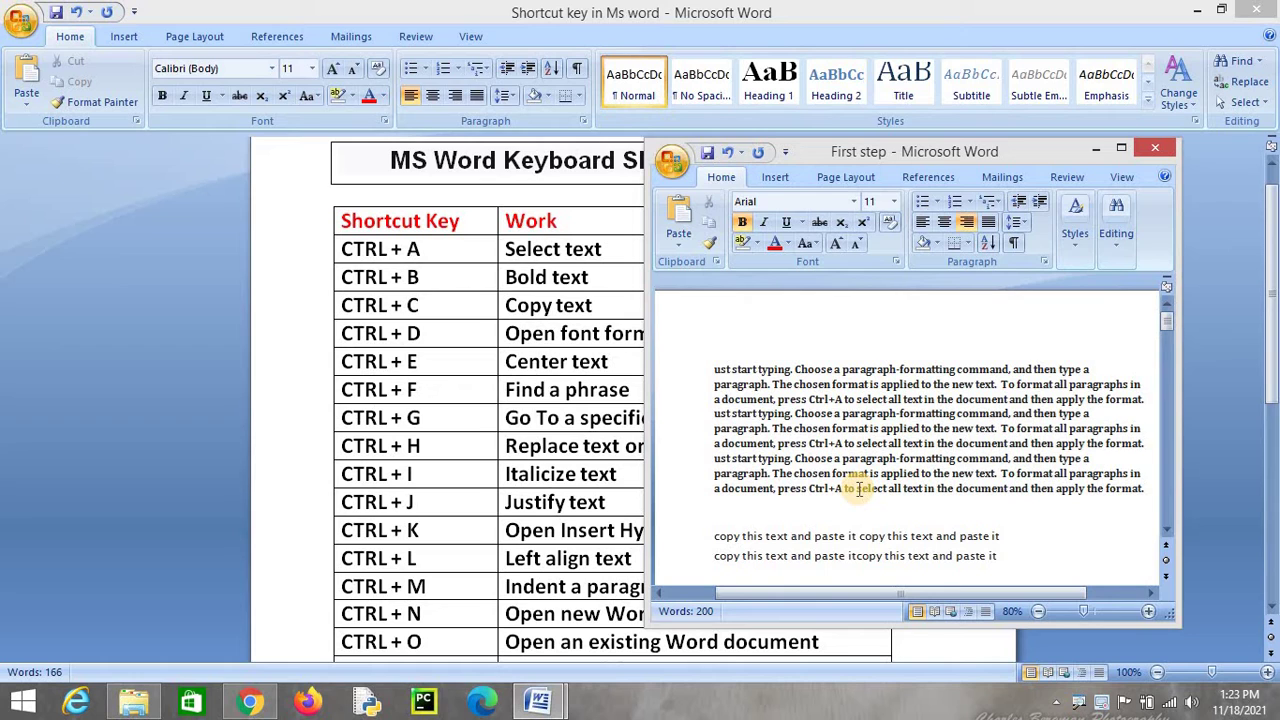
# - Open Replace with Ctrl+H, move the dialog, and cycle through the Find, Replace and Go To tabs
pyautogui.hotkey('ctrl', 'h')
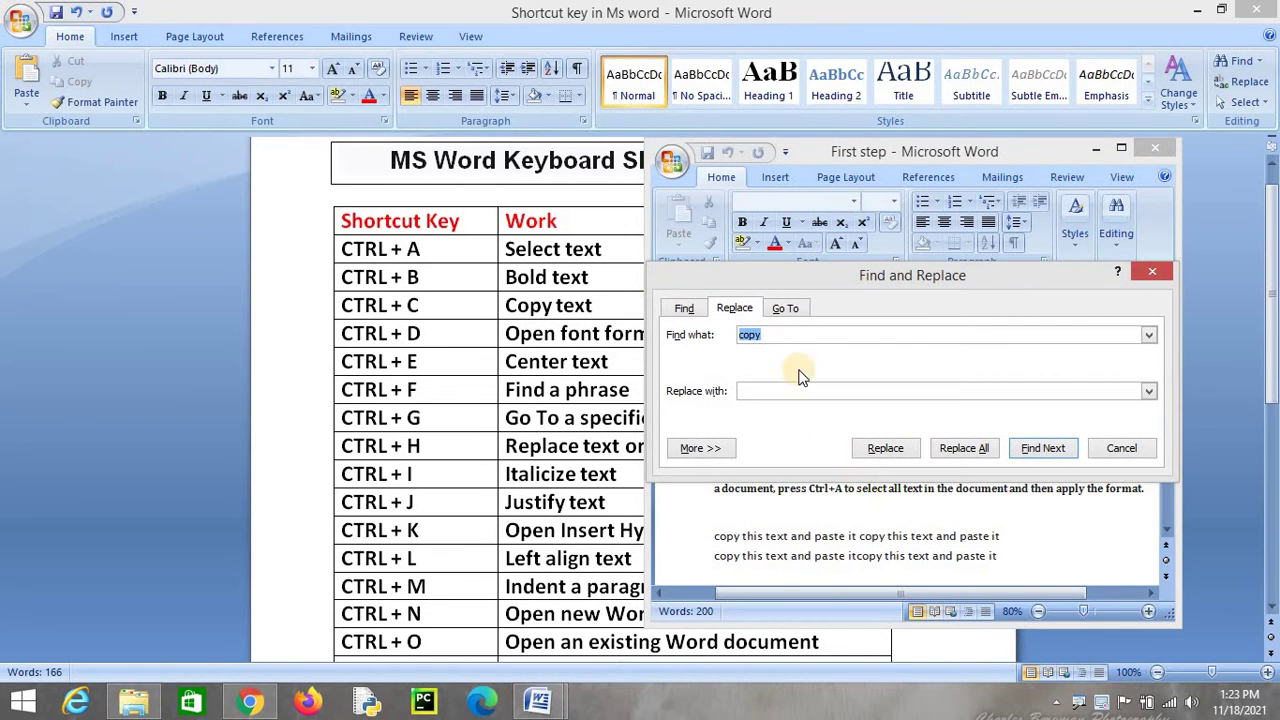
pyautogui.moveTo(921, 272); pyautogui.dragTo(445, 232)
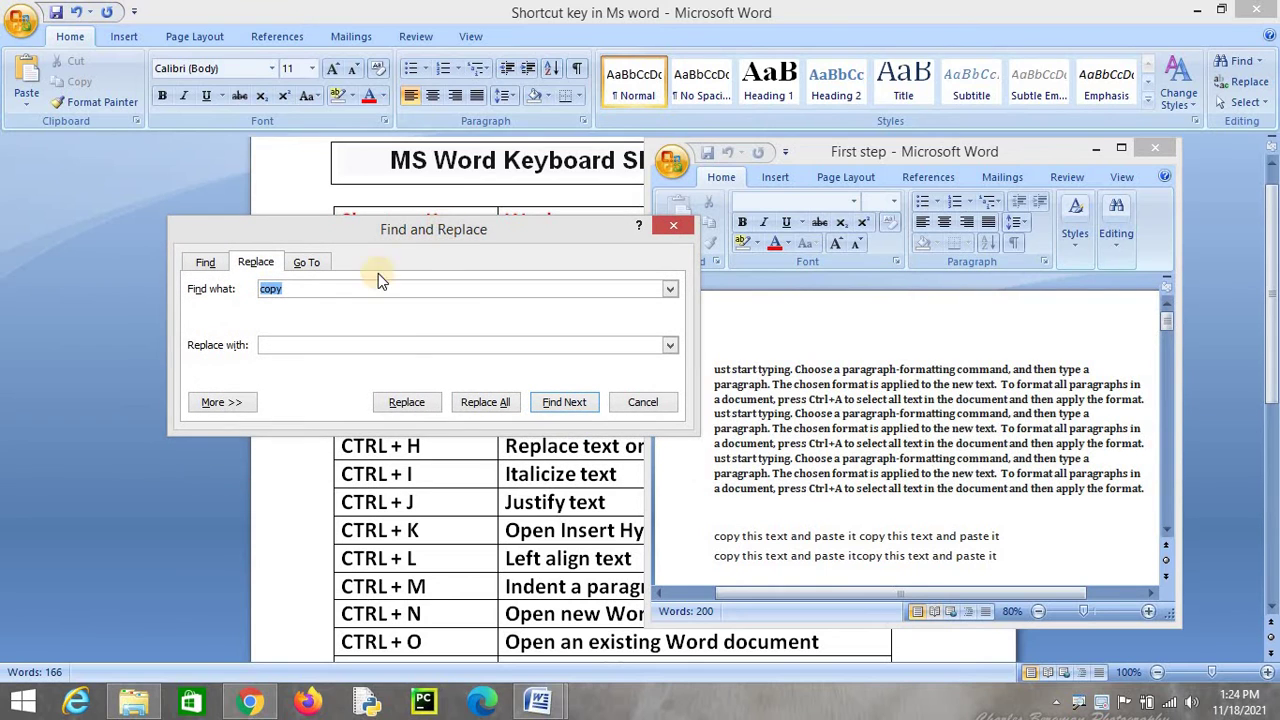
pyautogui.click(301, 291)
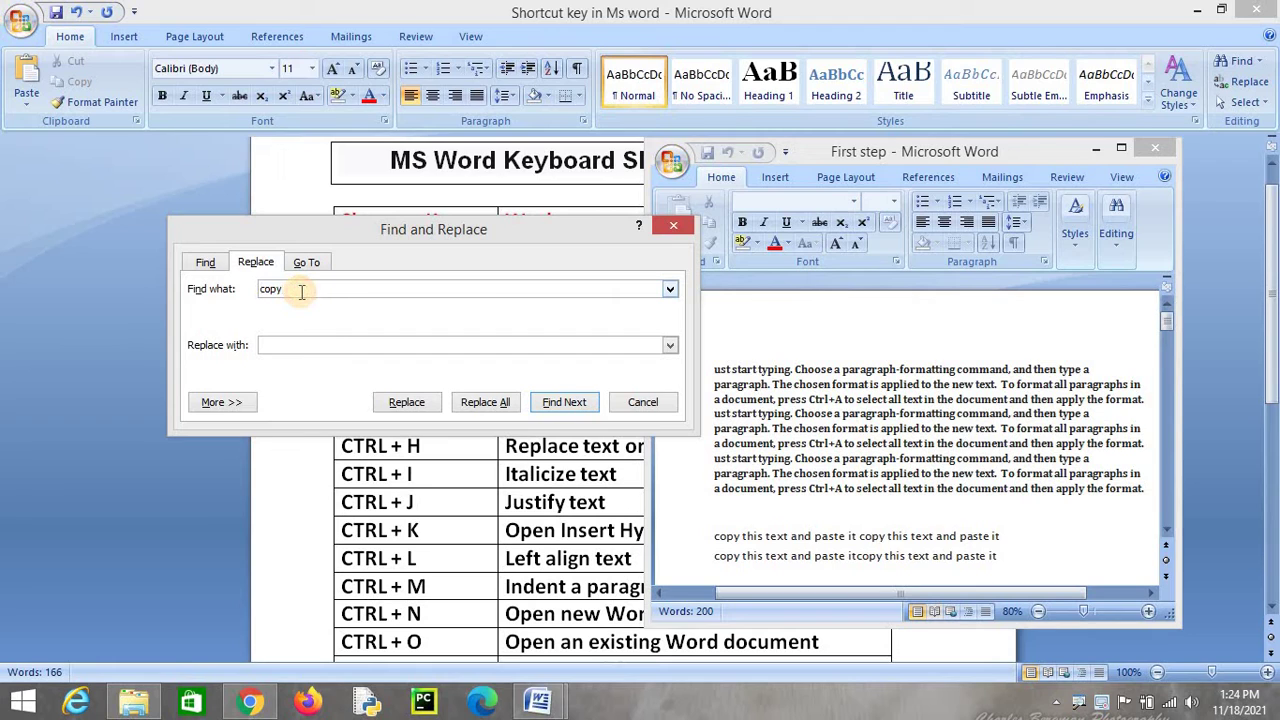
pyautogui.click(209, 262)
pyautogui.click(256, 264)
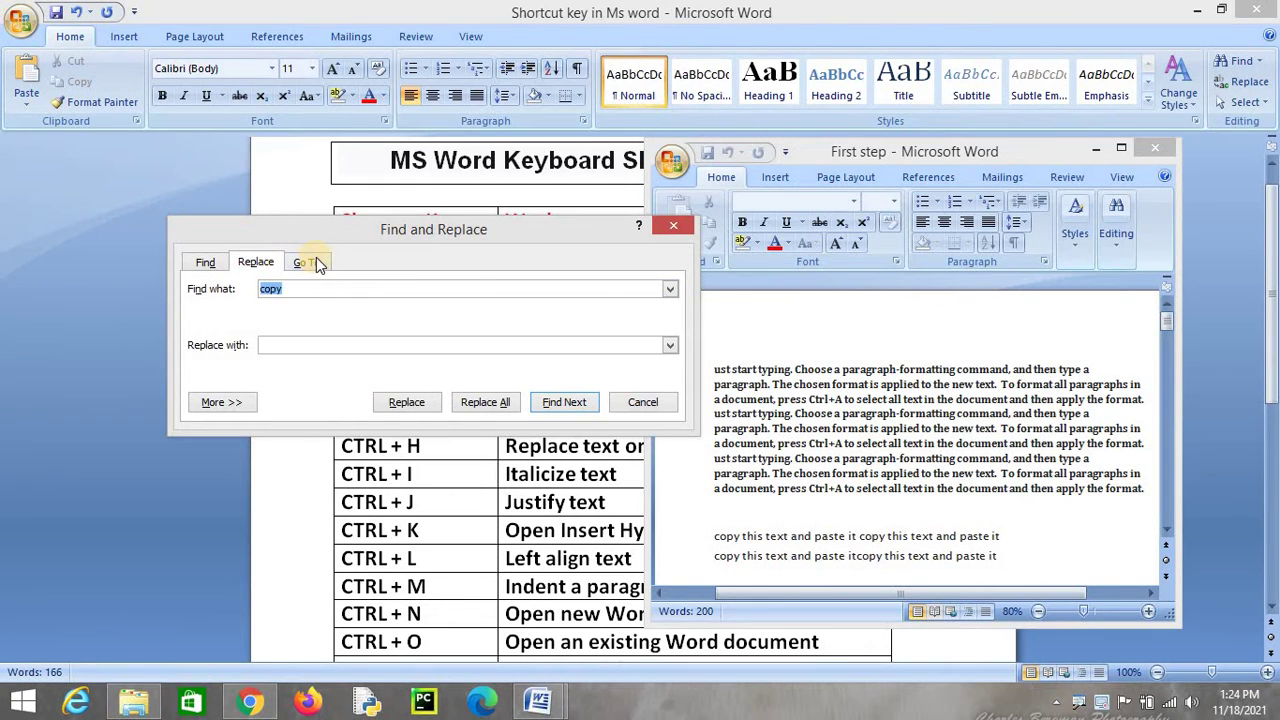
pyautogui.click(316, 262)
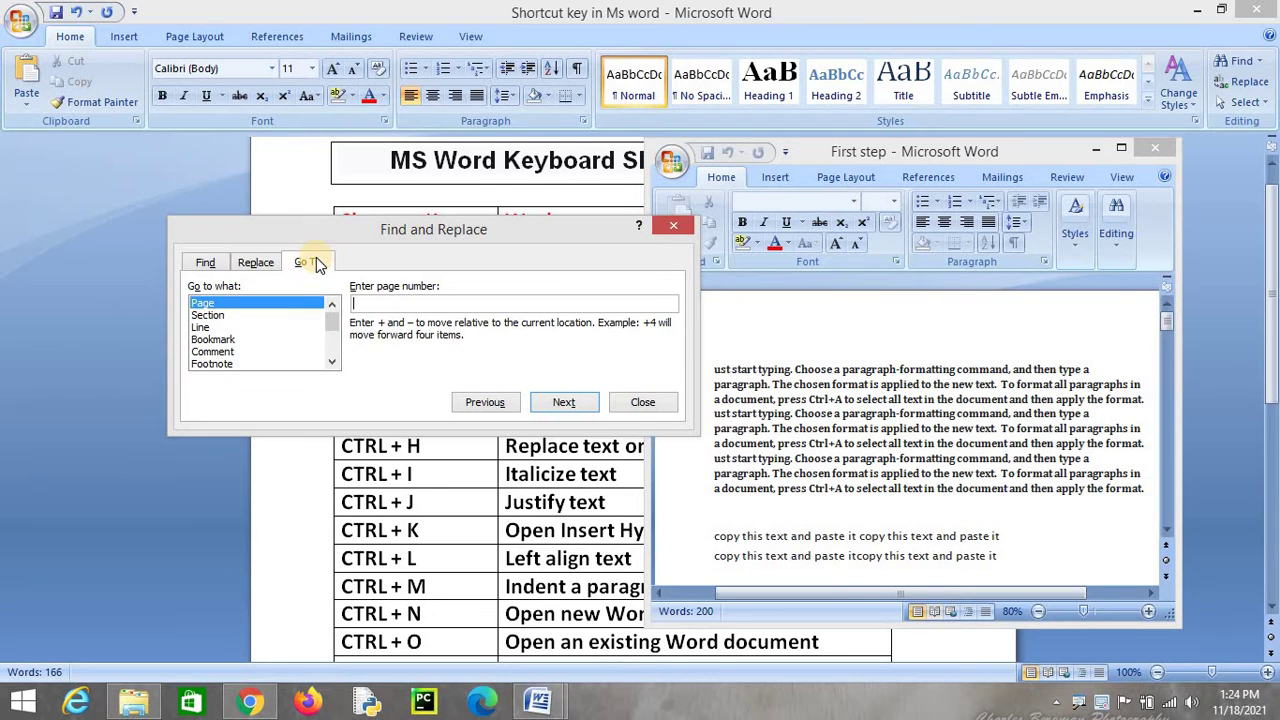
pyautogui.click(256, 264)
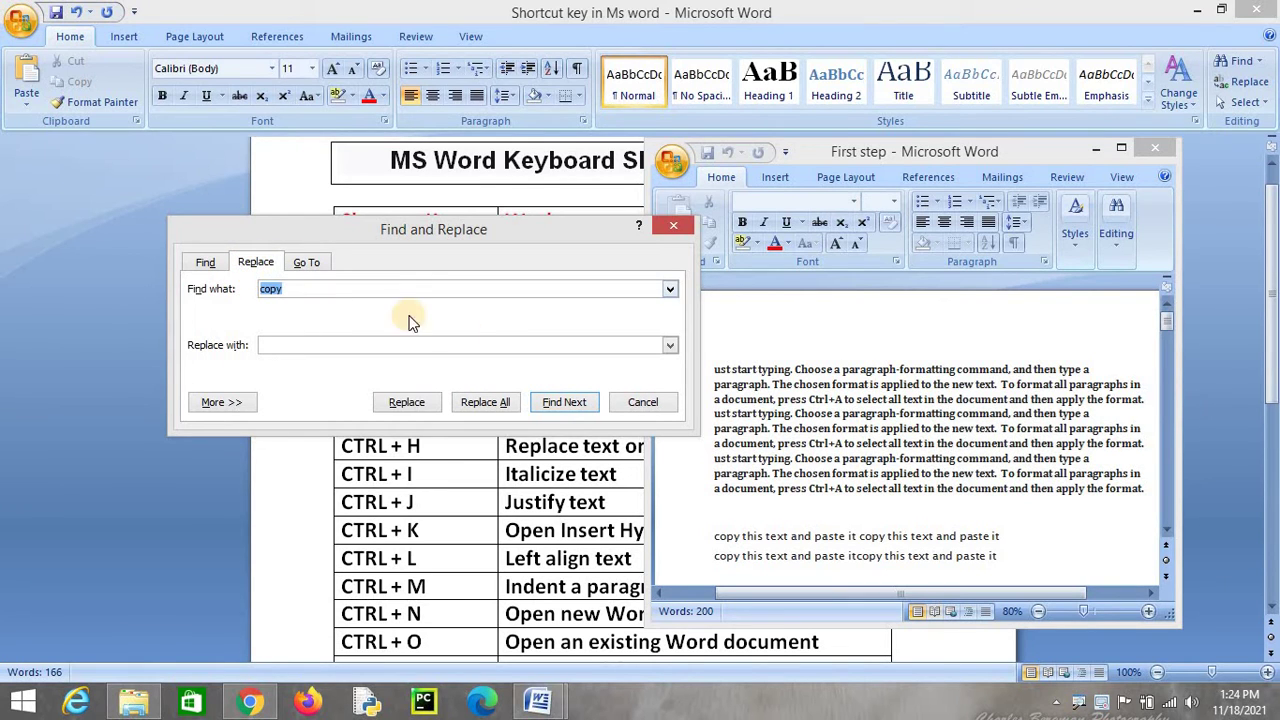
# - Correct the Find what term back to 'copy'
pyautogui.click(299, 288)
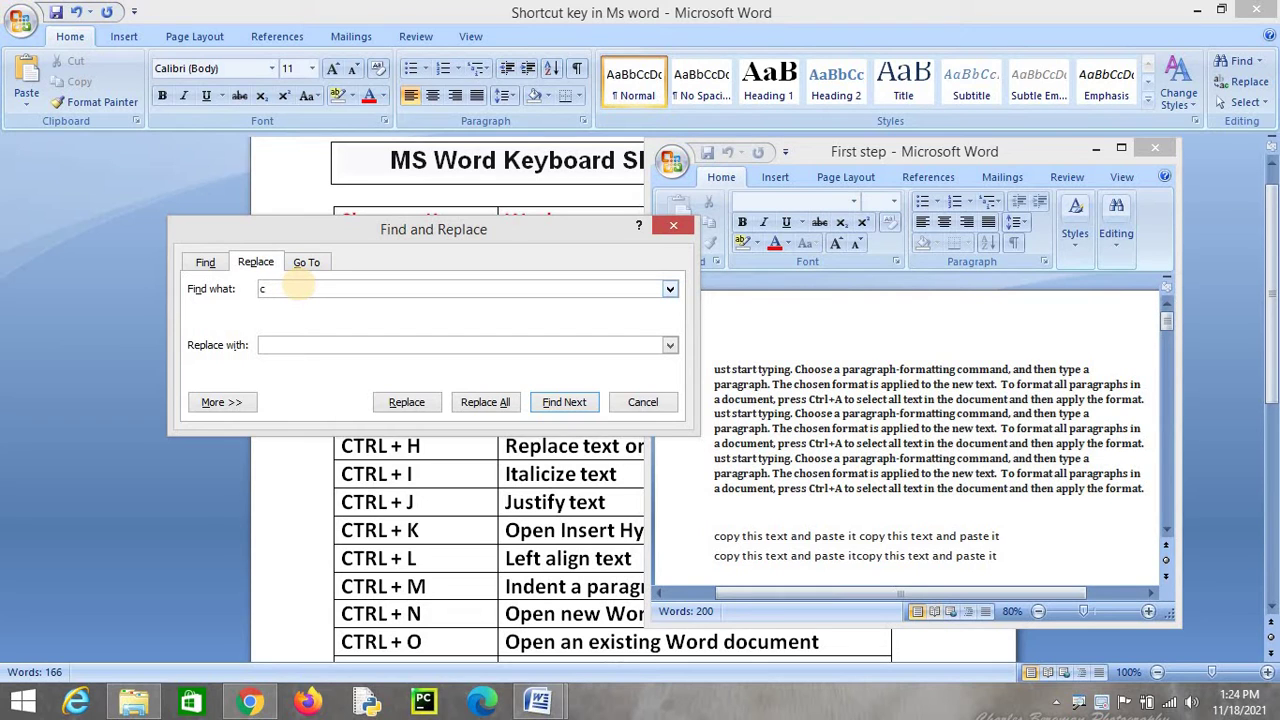
pyautogui.press('BackSpace')
pyautogui.write('paste')
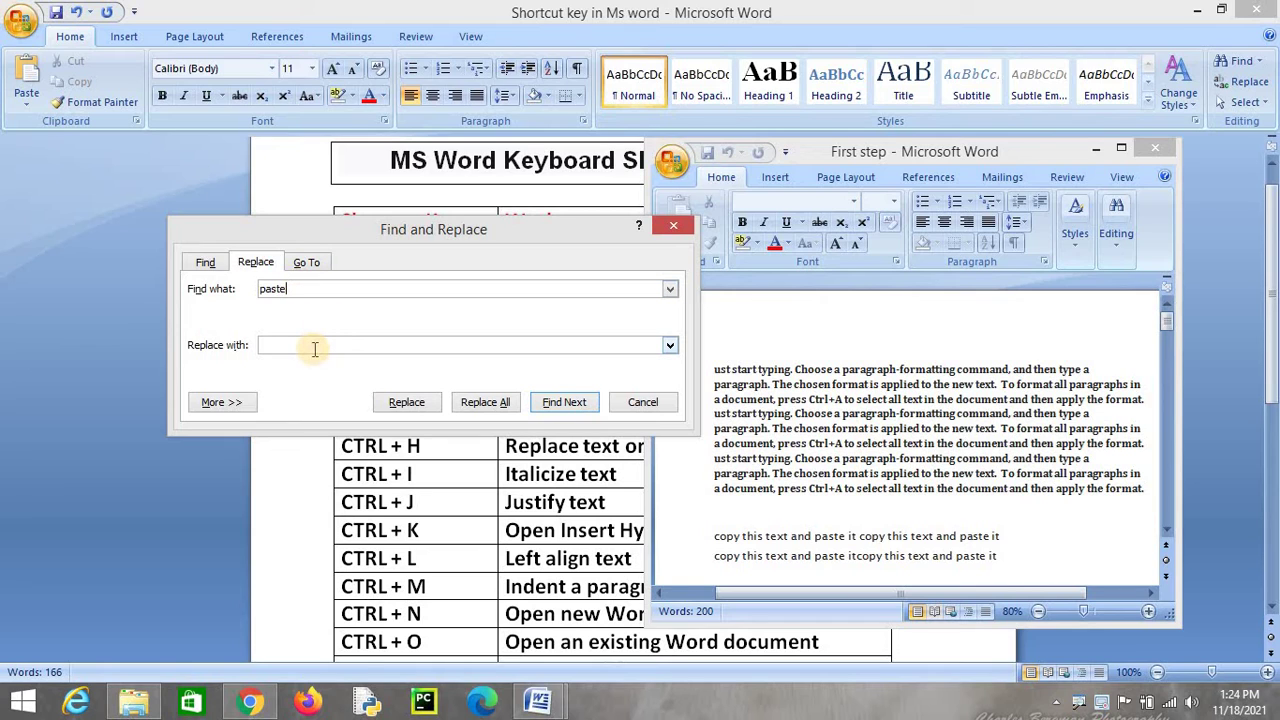
pyautogui.moveTo(300, 289); pyautogui.dragTo(260, 289)
pyautogui.press('BackSpace')
pyautogui.write('copy')
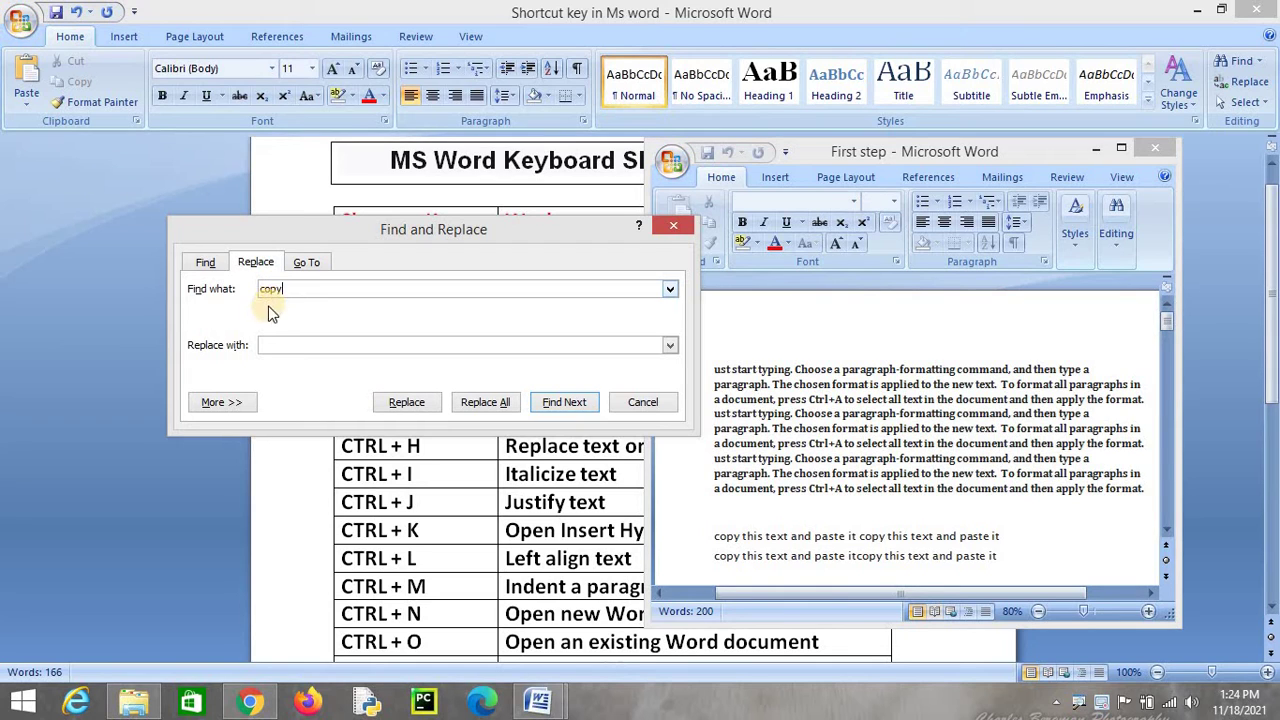
# - Replace all 'copy' with 'paste', making four replacements
pyautogui.click(267, 345)
pyautogui.write('paste')
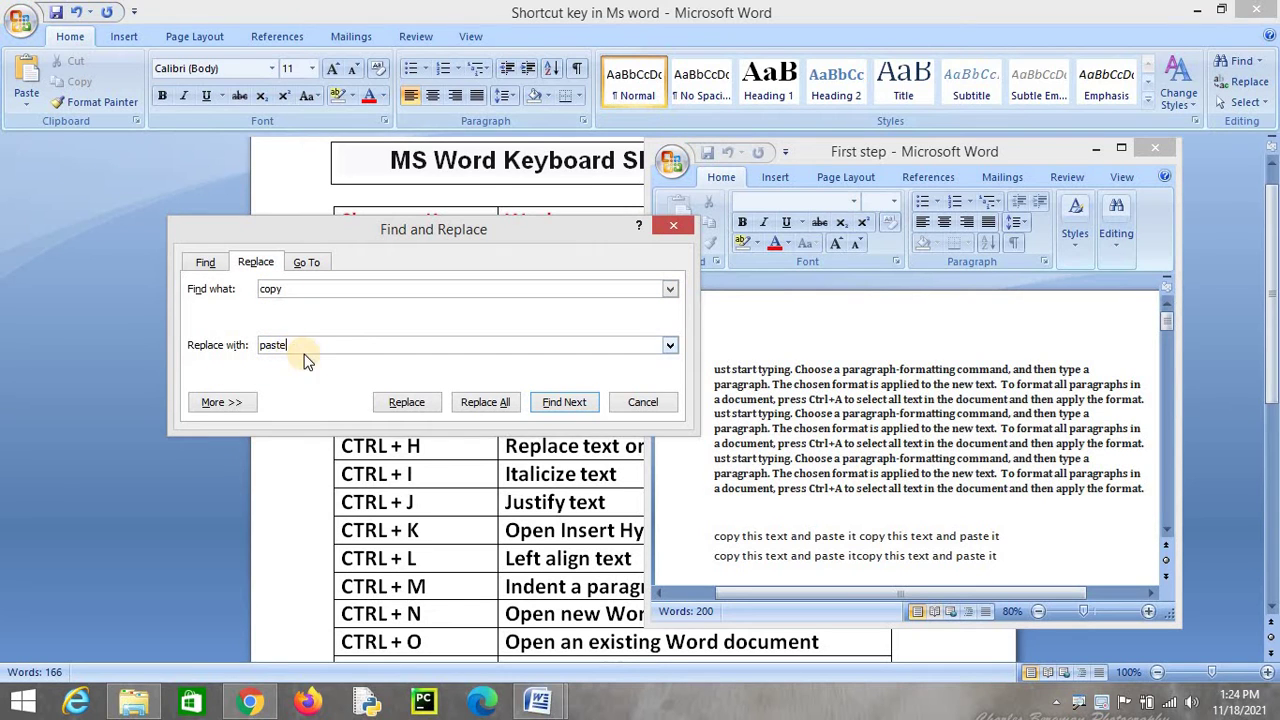
pyautogui.click(292, 348)
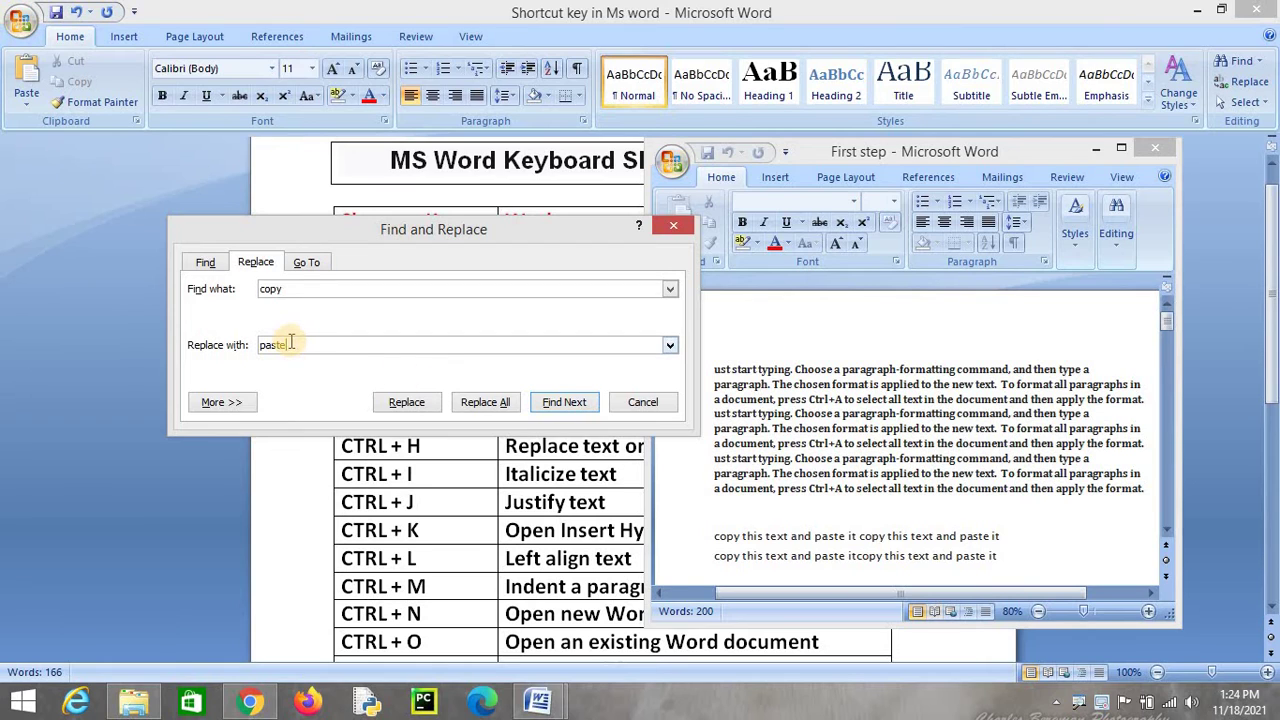
pyautogui.click(505, 405)
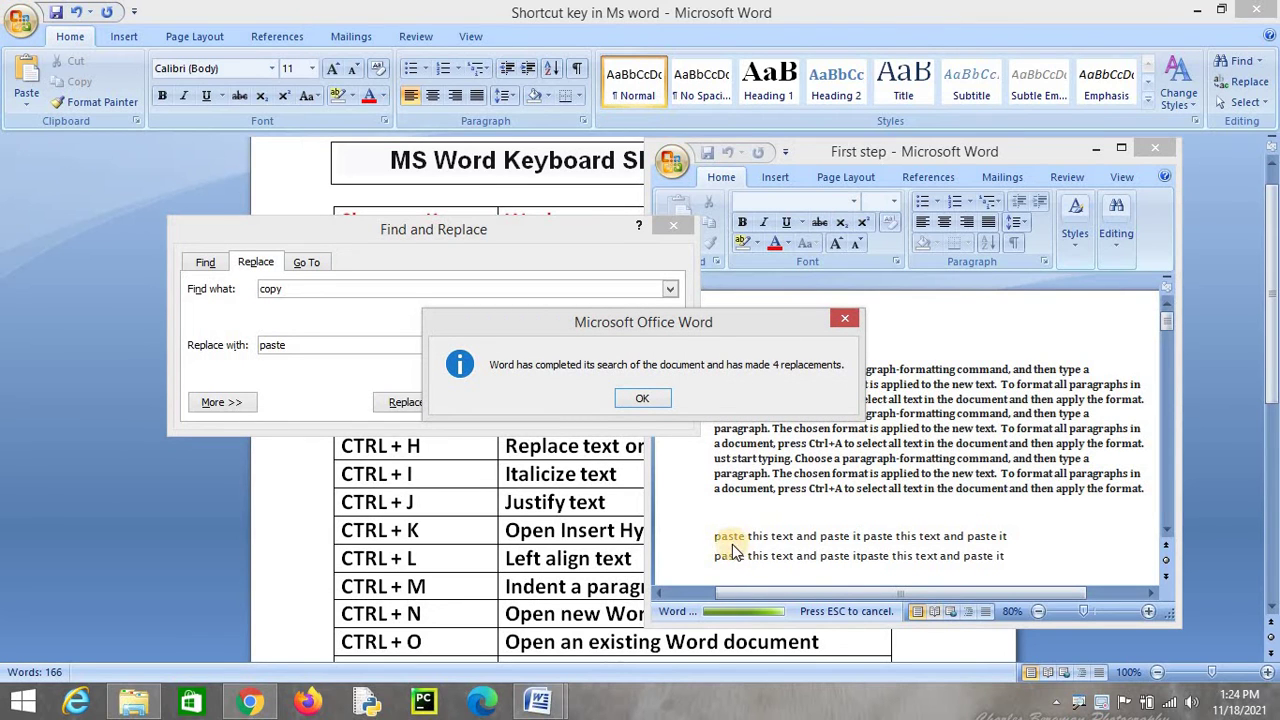
# - Dismiss the replacement count, scroll First step back to the top, and close Find and Replace
pyautogui.press('Return')
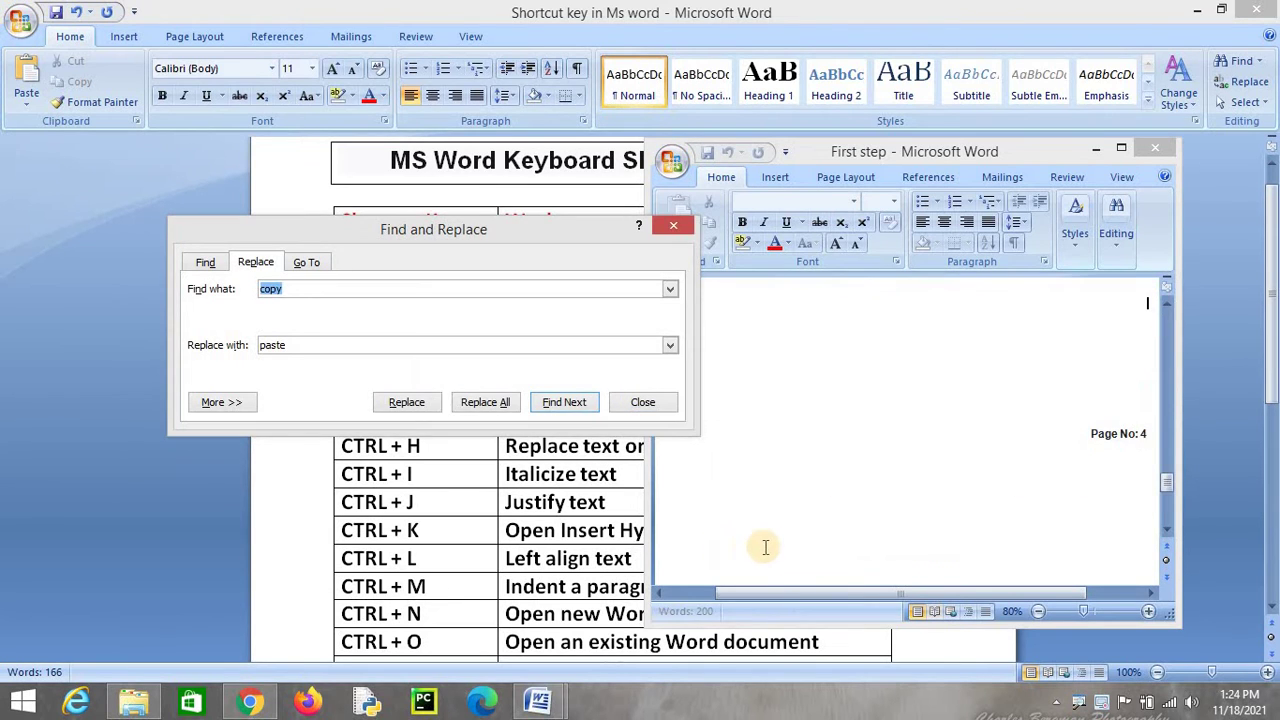
pyautogui.moveTo(1170, 477); pyautogui.dragTo(1162, 298)
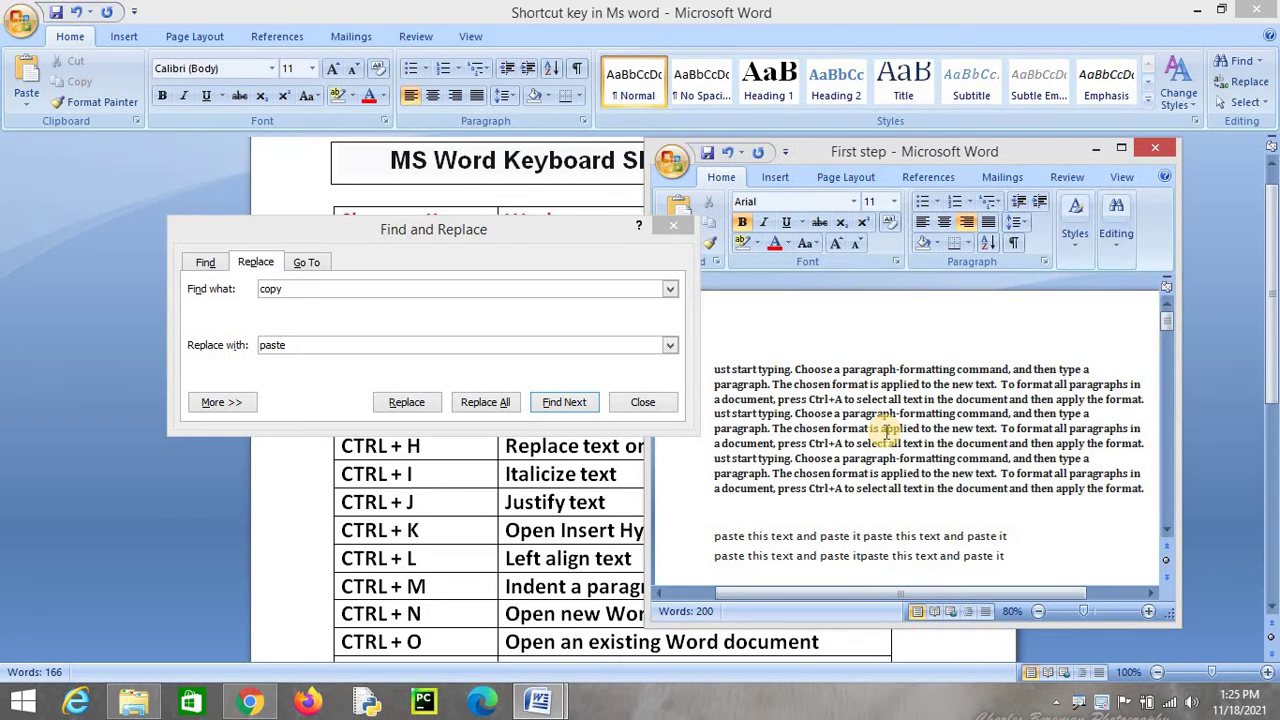
pyautogui.click(304, 289)
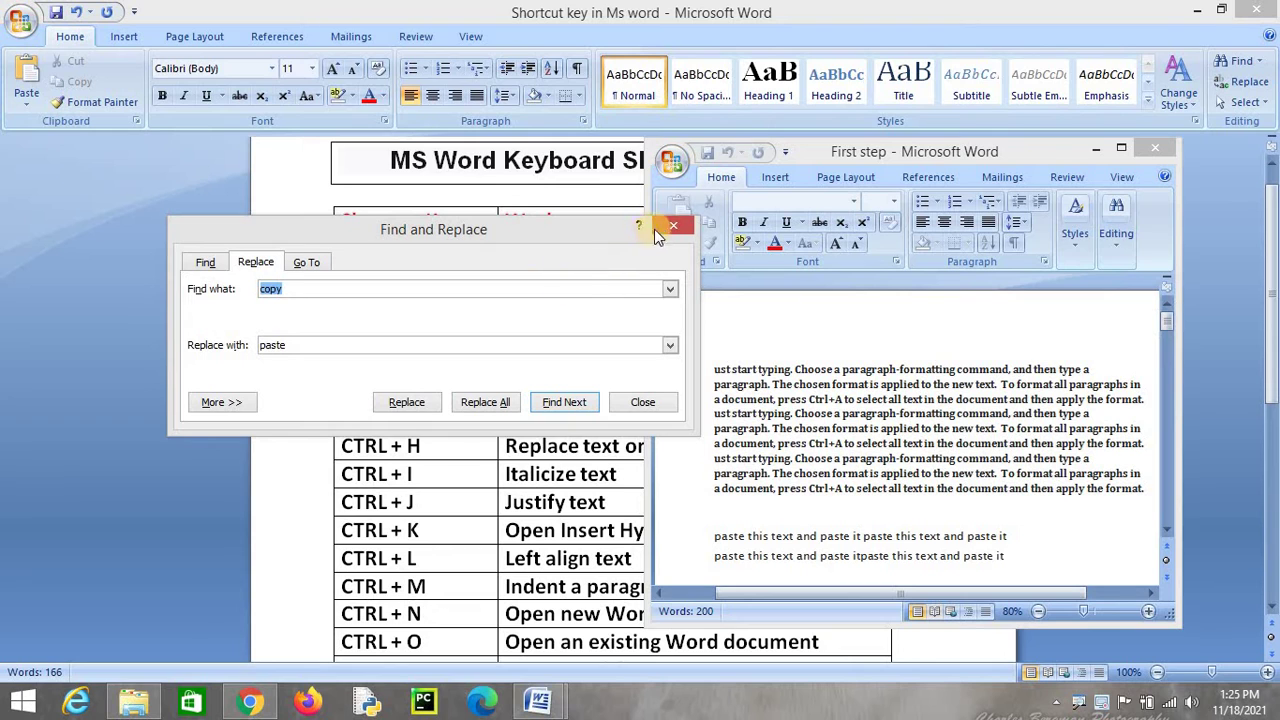
pyautogui.click(672, 228)
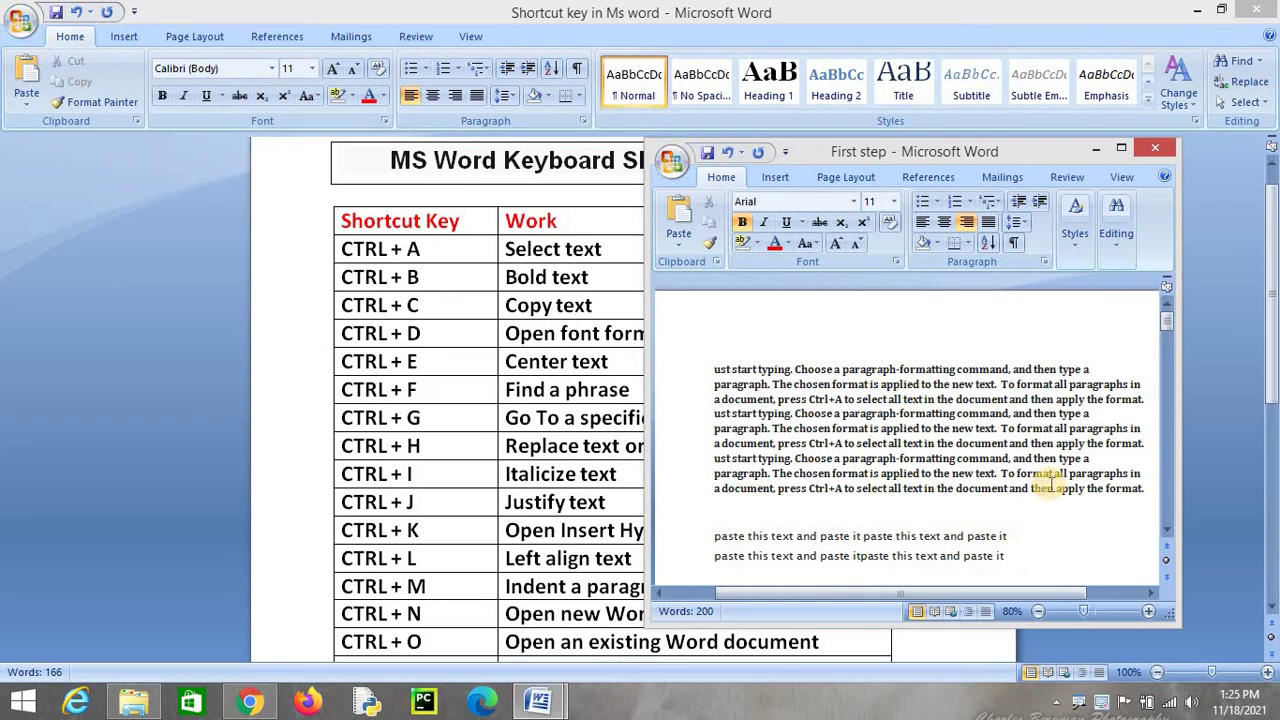
# - Italicize the three opening paragraphs of First step with Ctrl+I
pyautogui.moveTo(1144, 488); pyautogui.dragTo(710, 380)
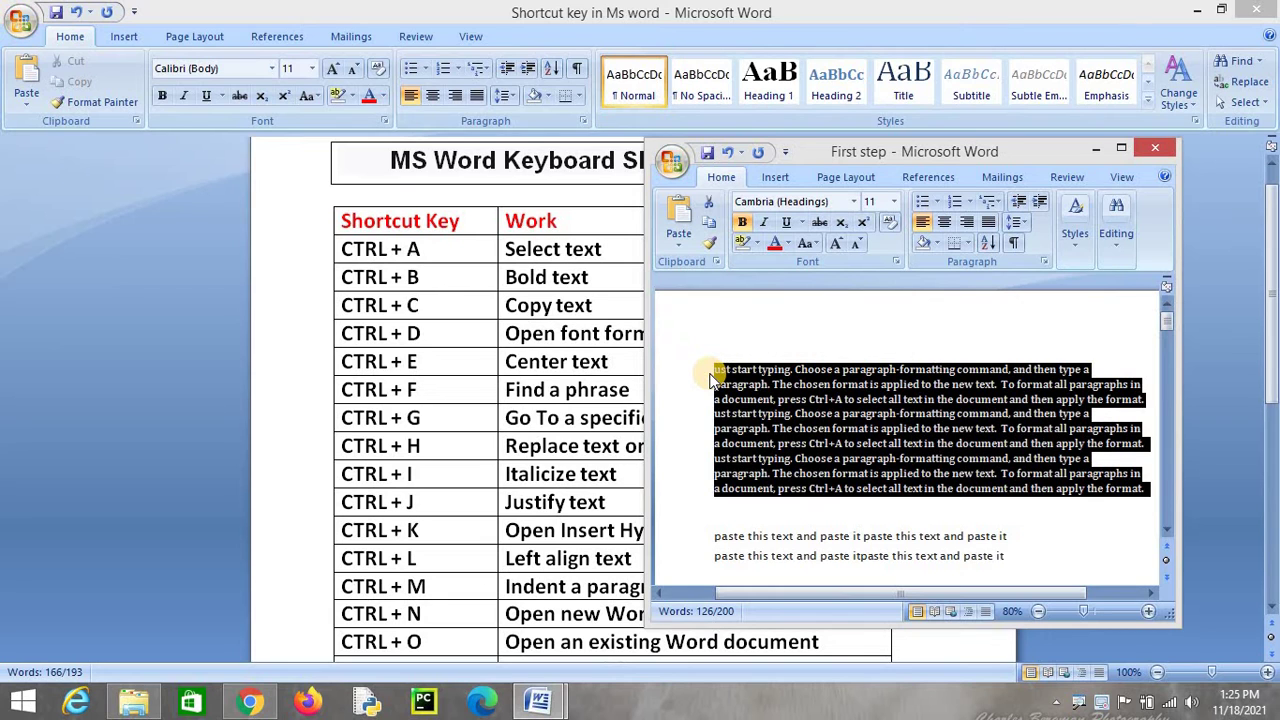
pyautogui.hotkey('ctrl', 'i')
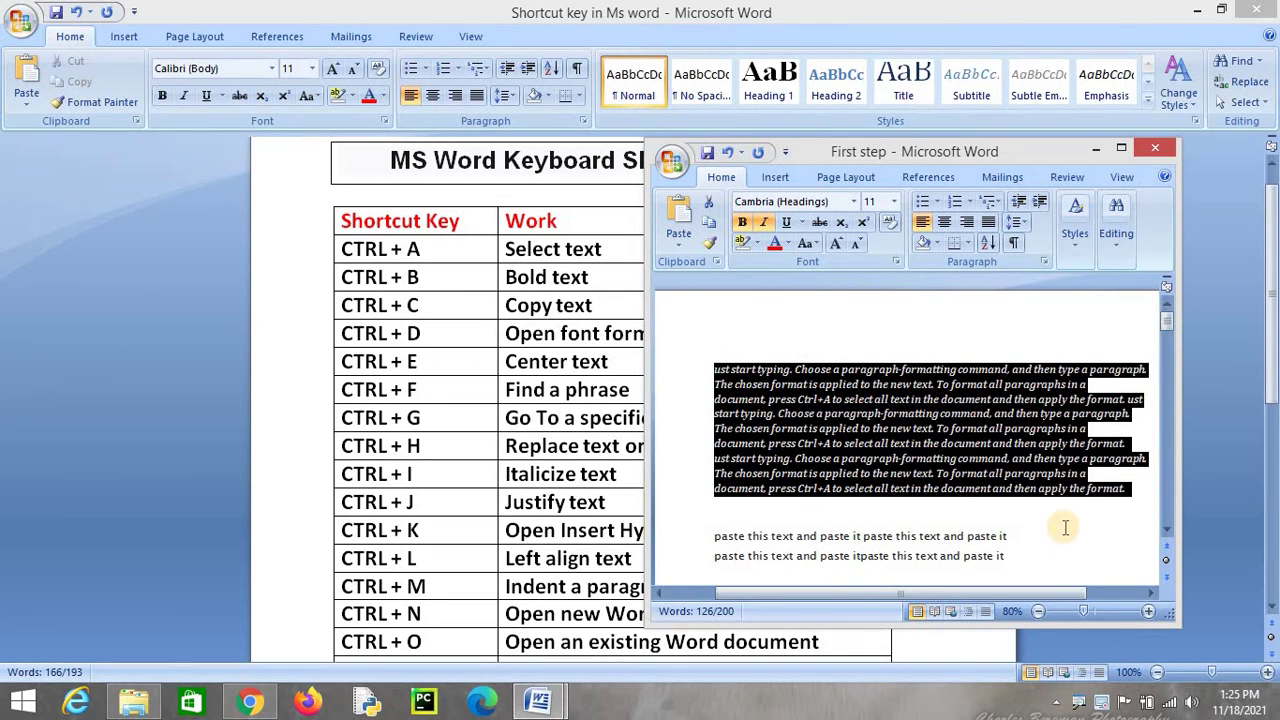
pyautogui.click(1063, 525)
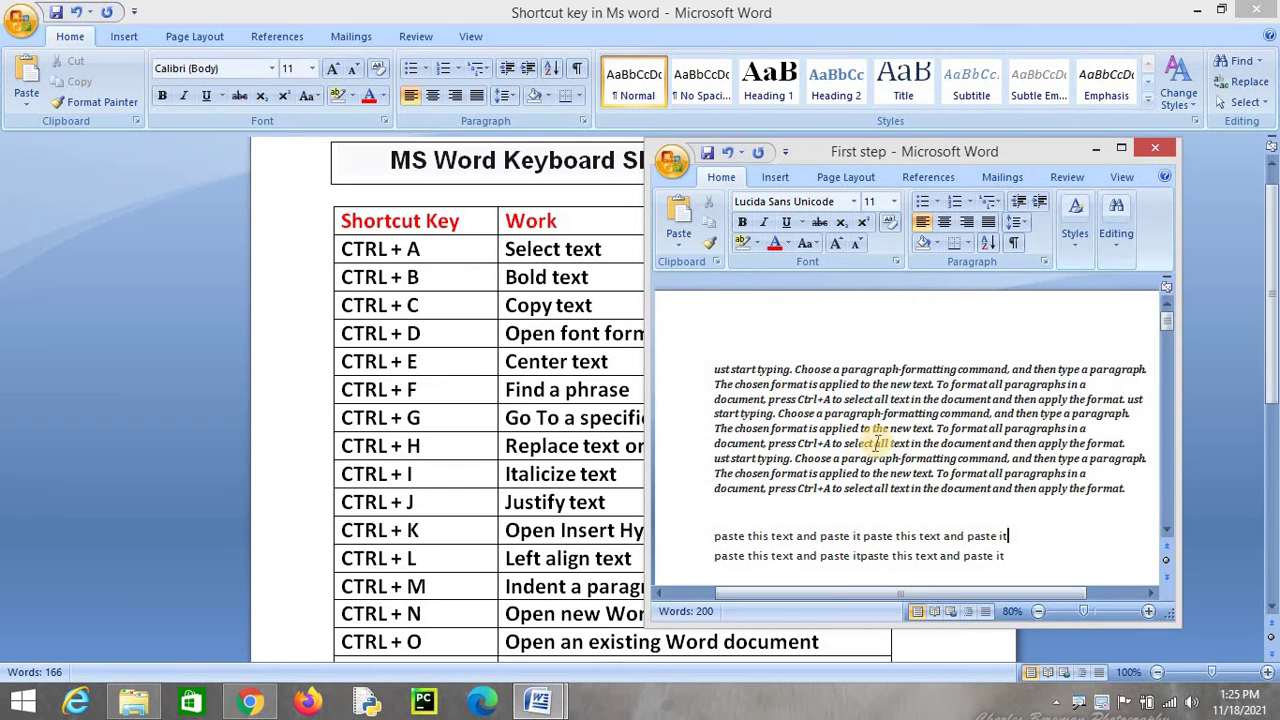
# - Justify the three italic paragraphs across both margins, then place the cursor on the empty line below
pyautogui.moveTo(1128, 489); pyautogui.dragTo(714, 369)
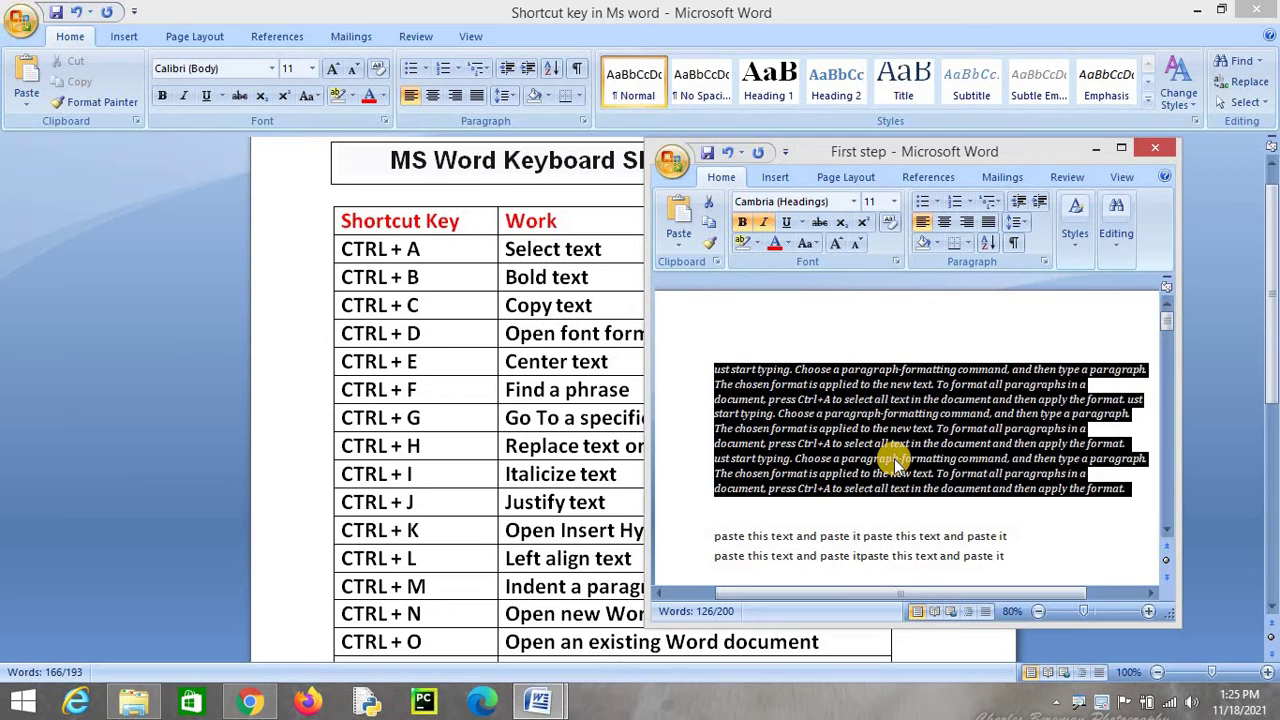
pyautogui.hotkey('ctrl', 'j')
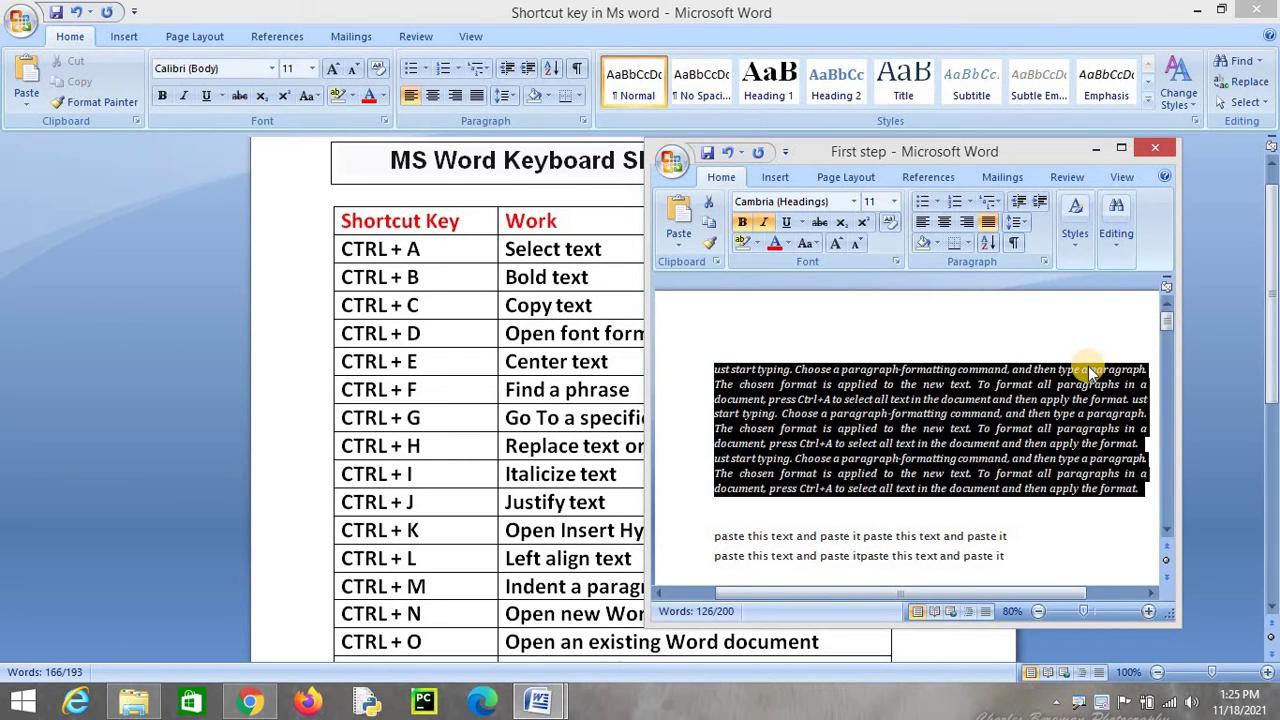
pyautogui.hotkey('ctrl', 'l')
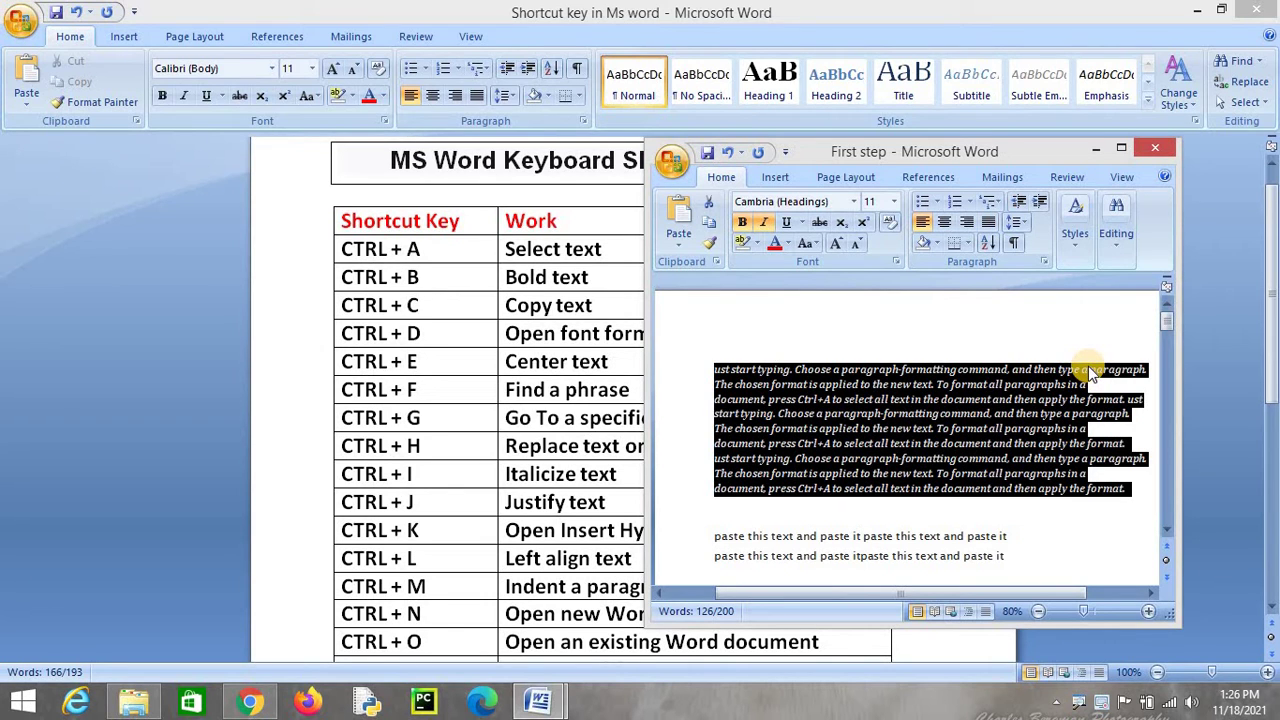
pyautogui.hotkey('ctrl', 'j')
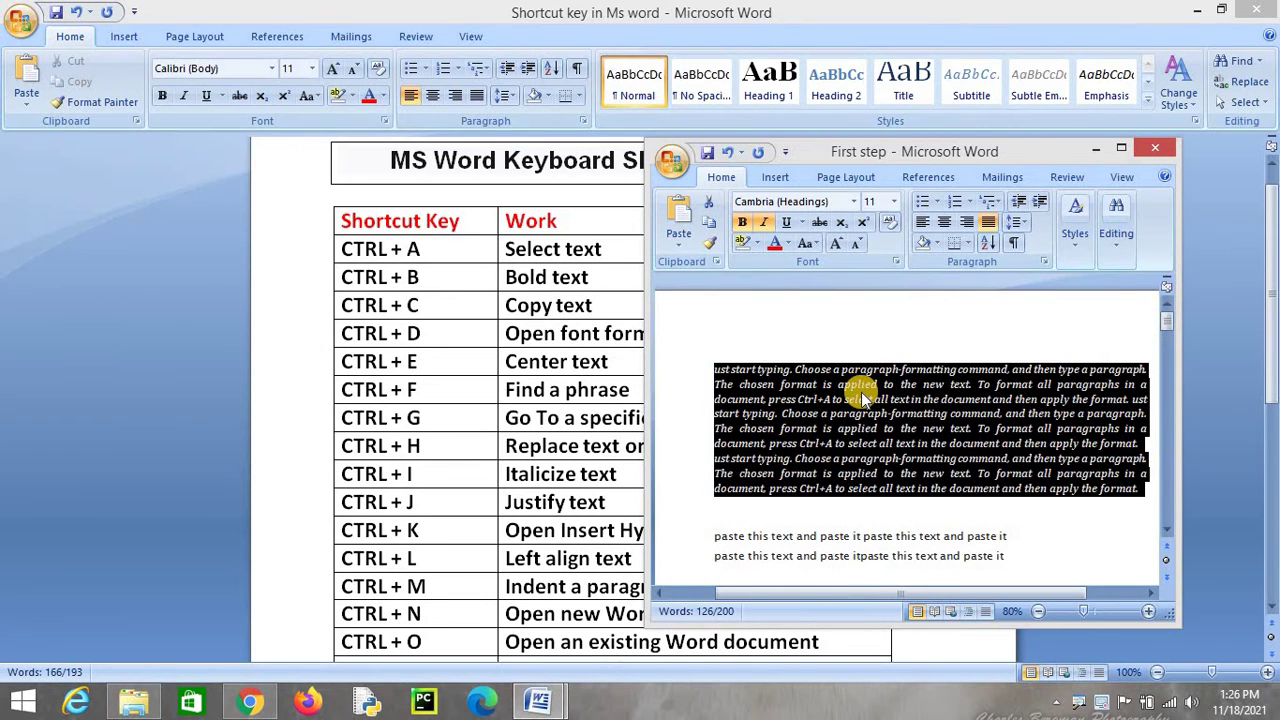
pyautogui.click(922, 228)
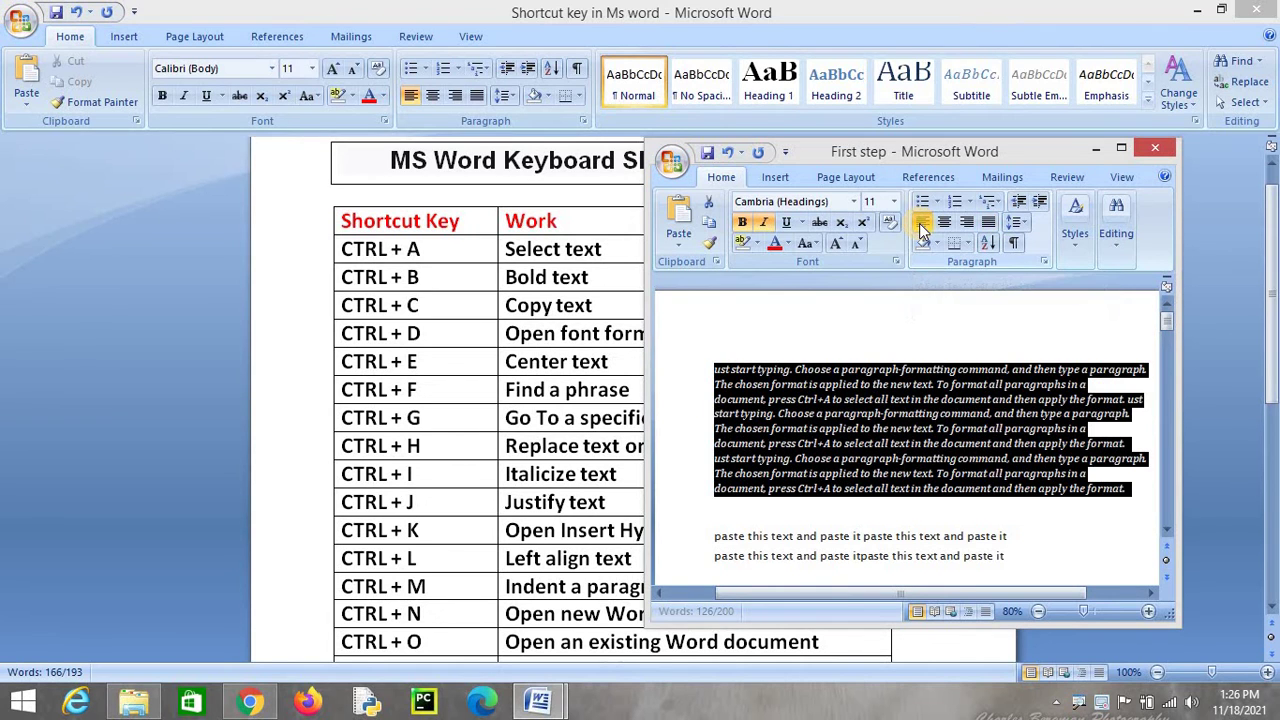
pyautogui.click(990, 226)
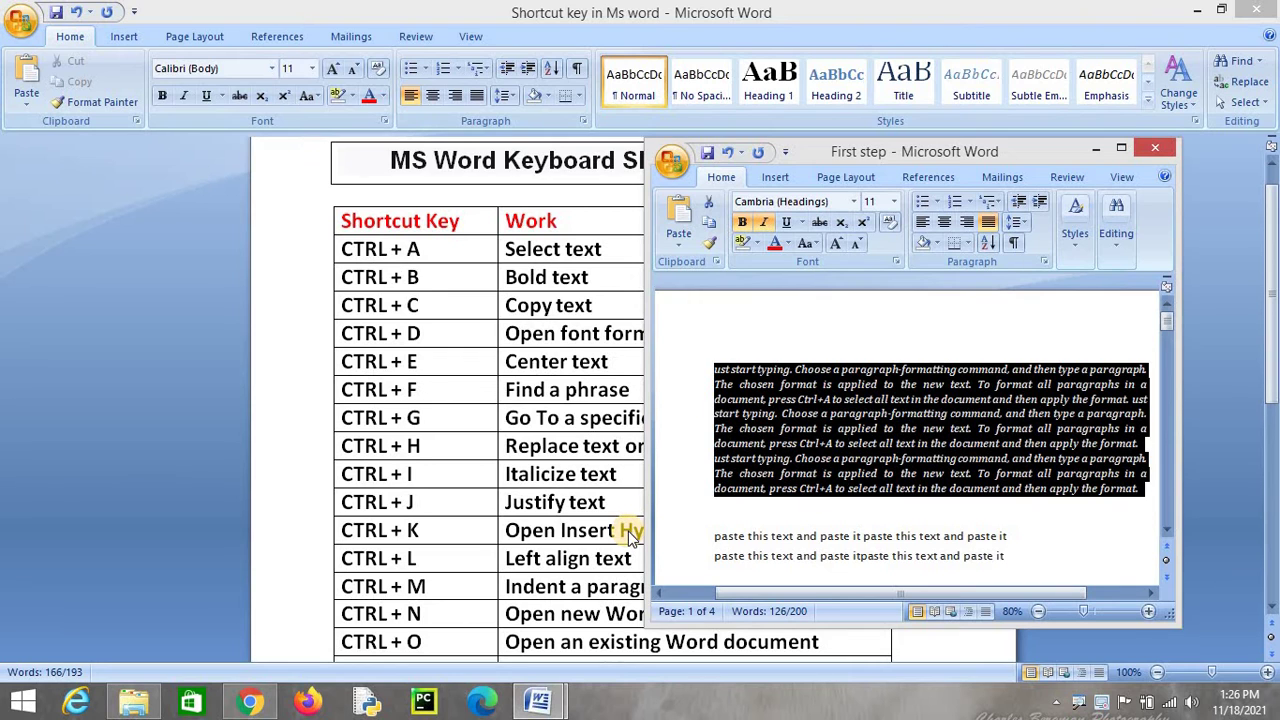
pyautogui.click(746, 518)
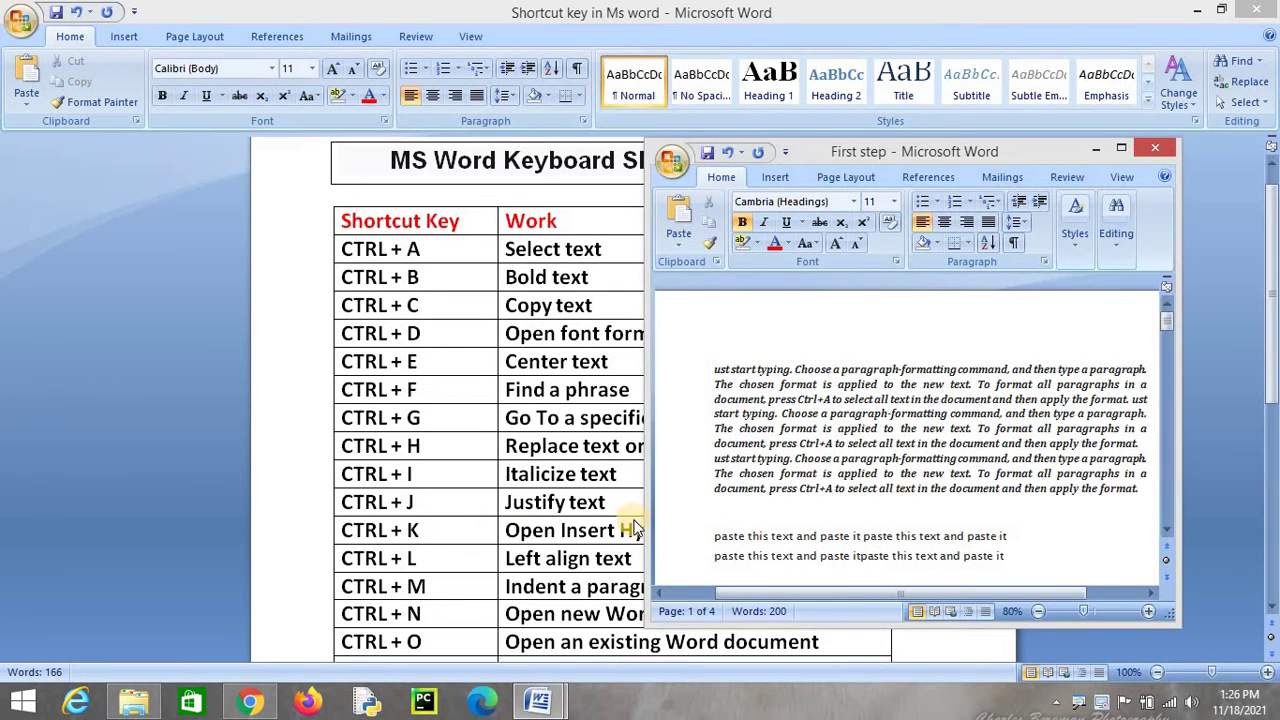
pyautogui.click(754, 511)
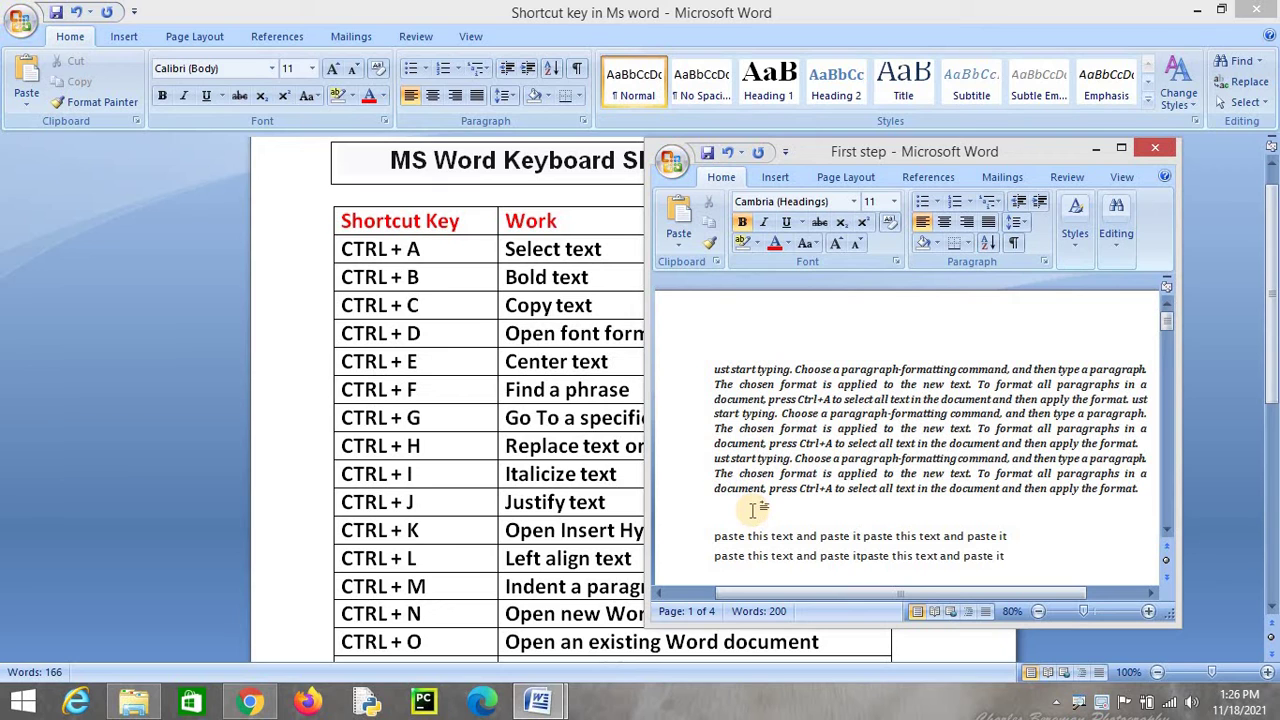
# - Insert a hyperlink to First step.docx from the current folder below the italic paragraphs
pyautogui.hotkey('ctrl', 'k')
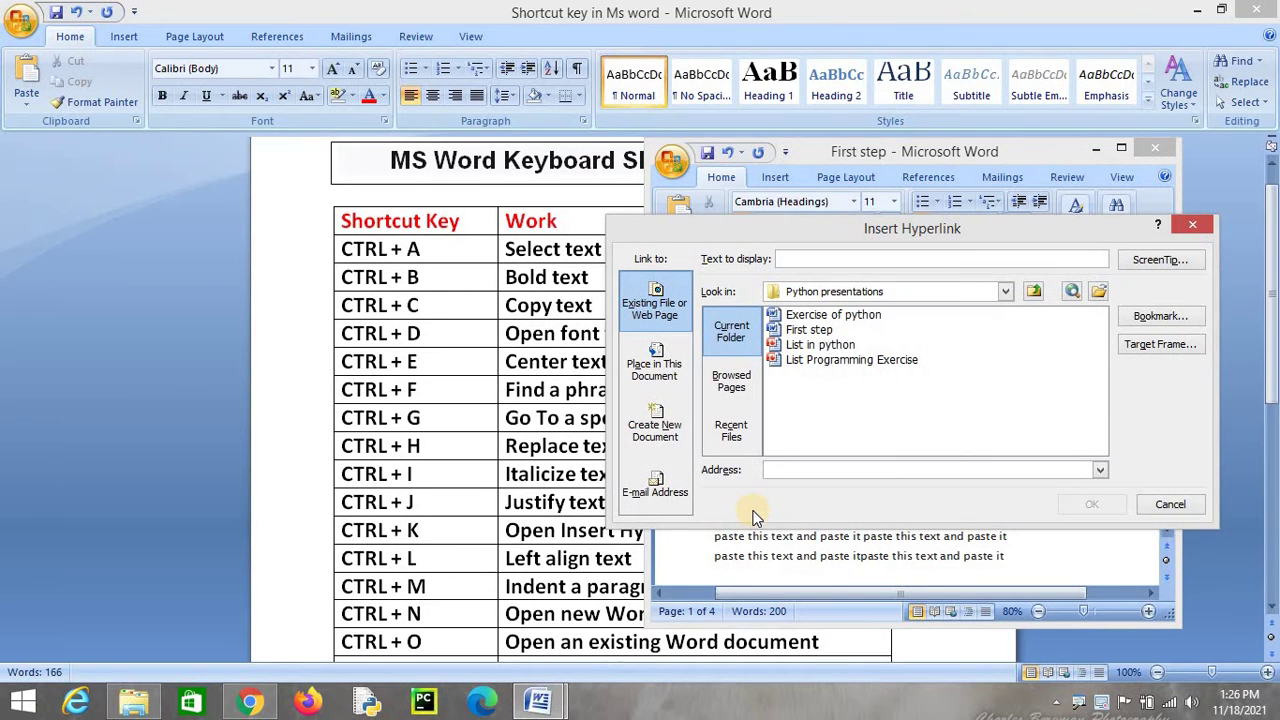
pyautogui.click(875, 365)
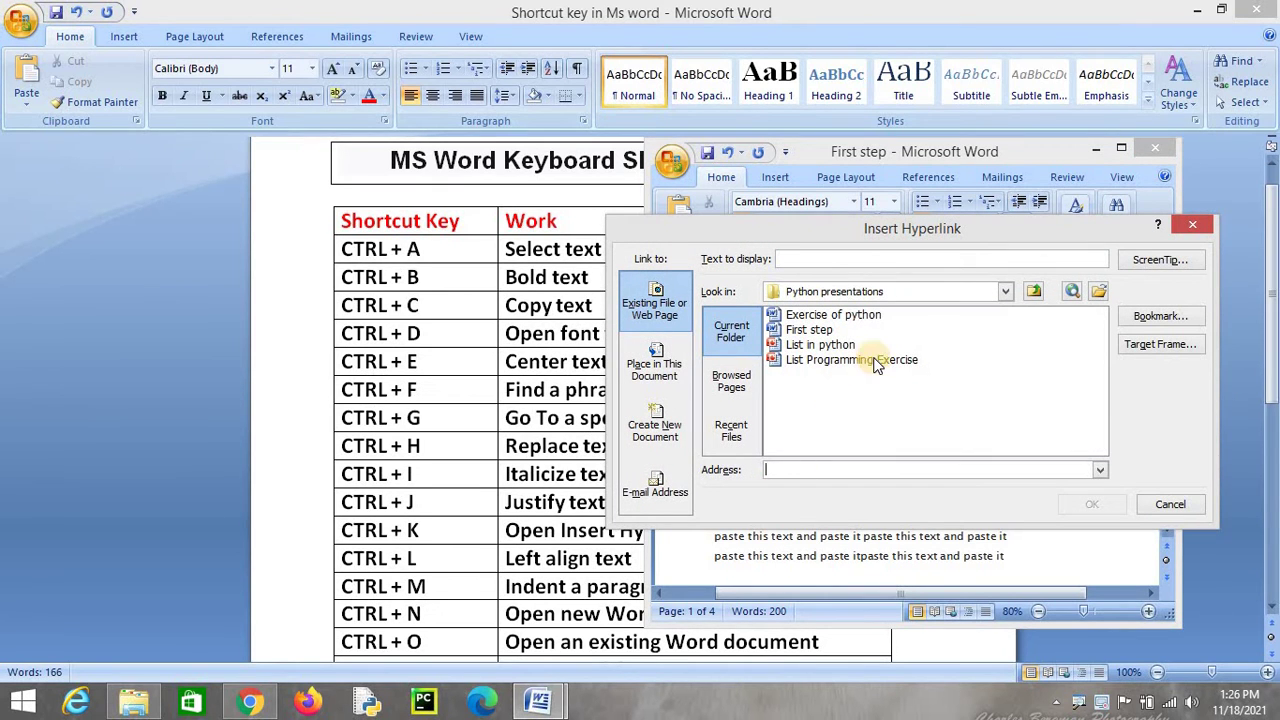
pyautogui.click(810, 330)
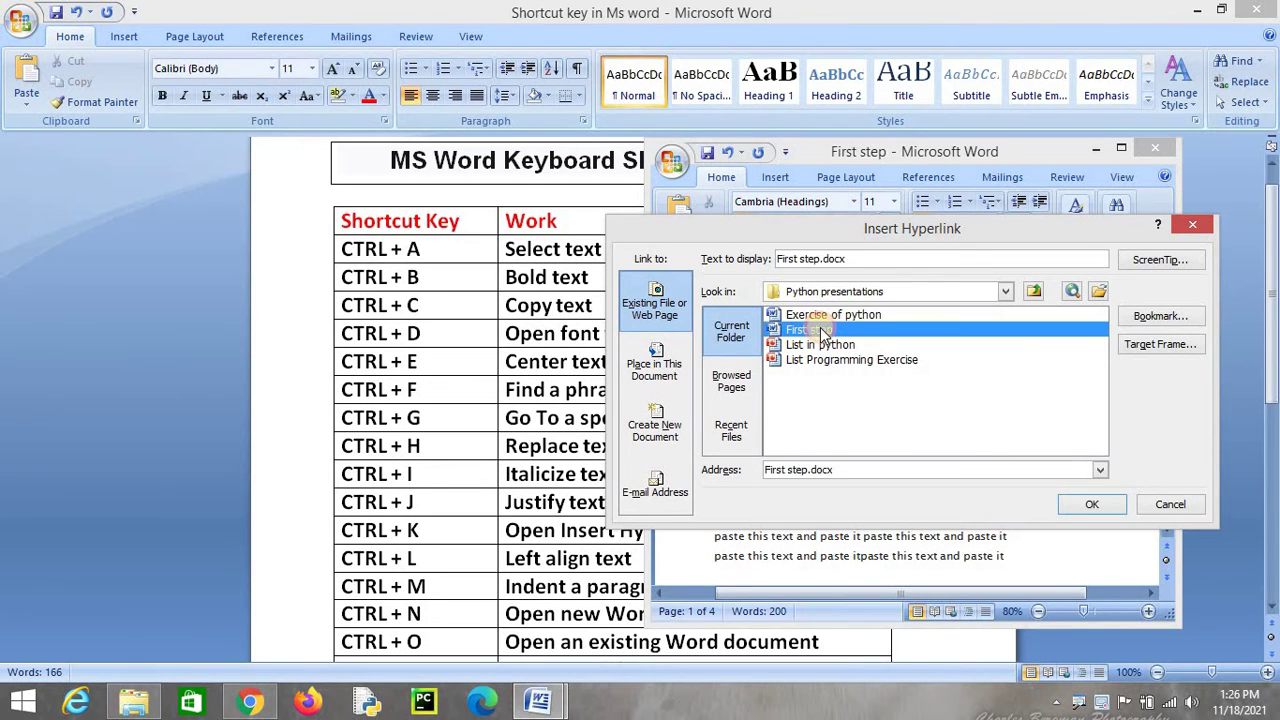
pyautogui.click(1105, 502)
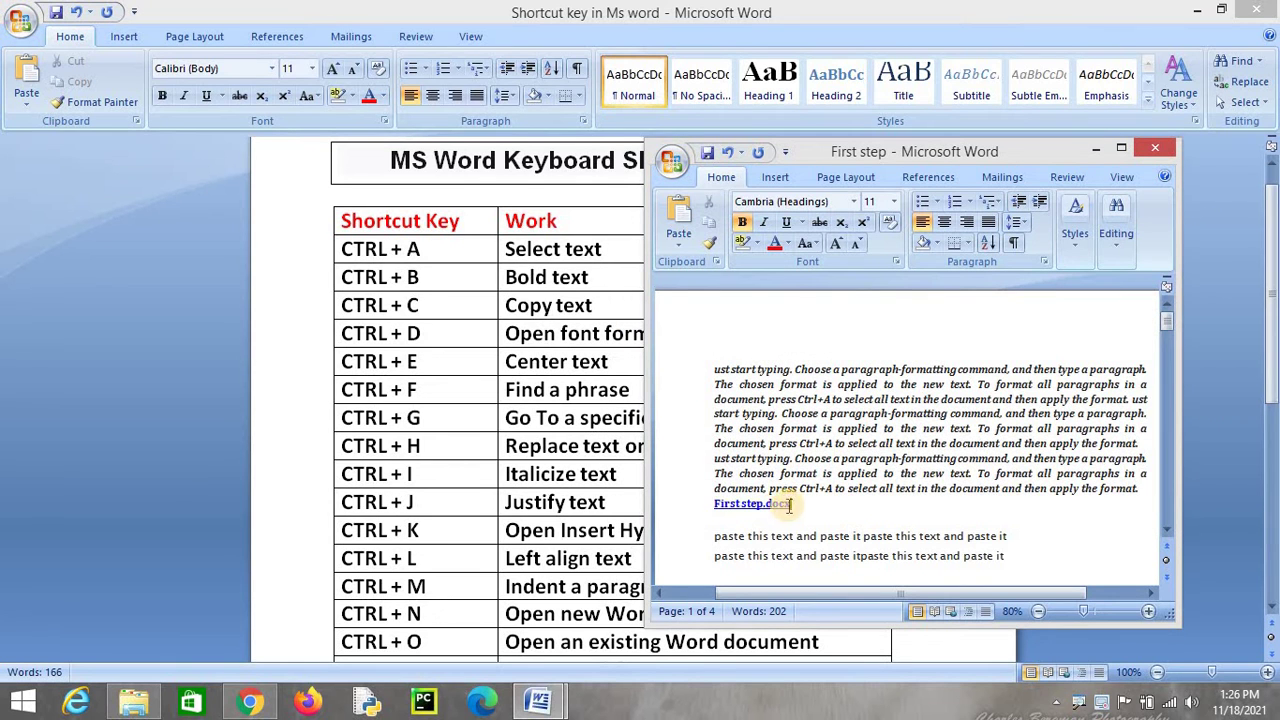
pyautogui.moveTo(780, 505)
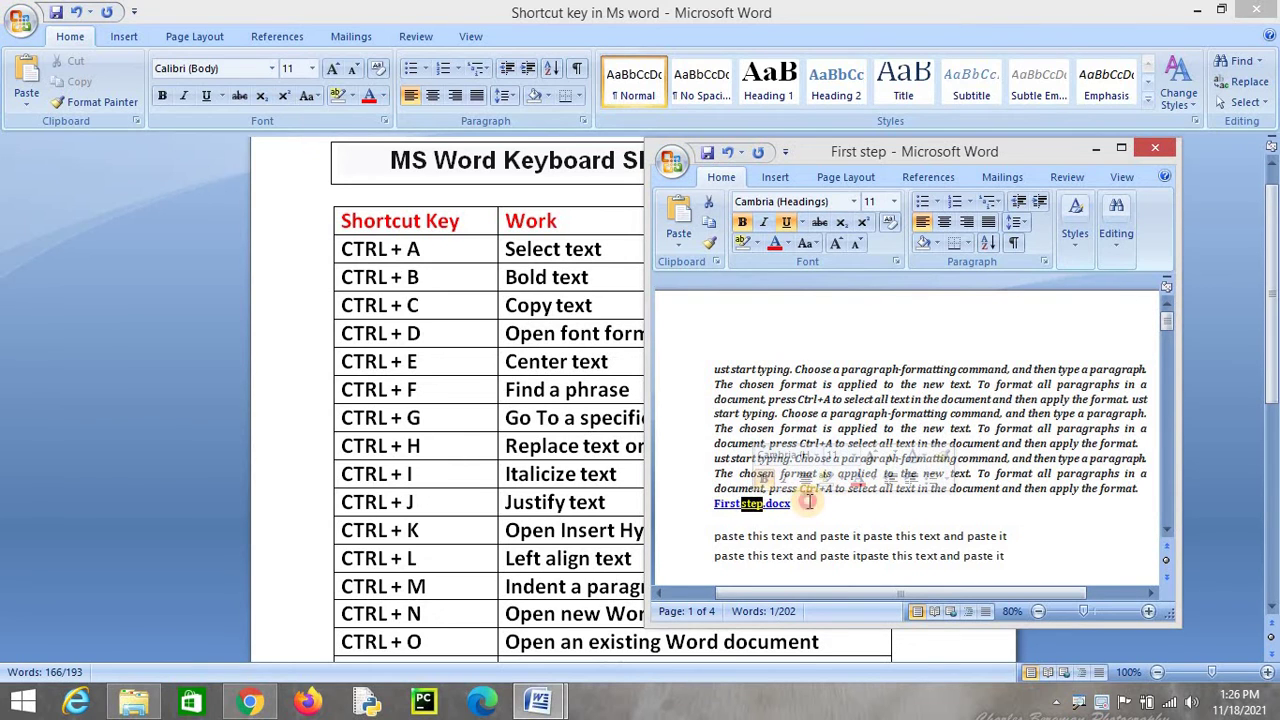
pyautogui.click(758, 504)
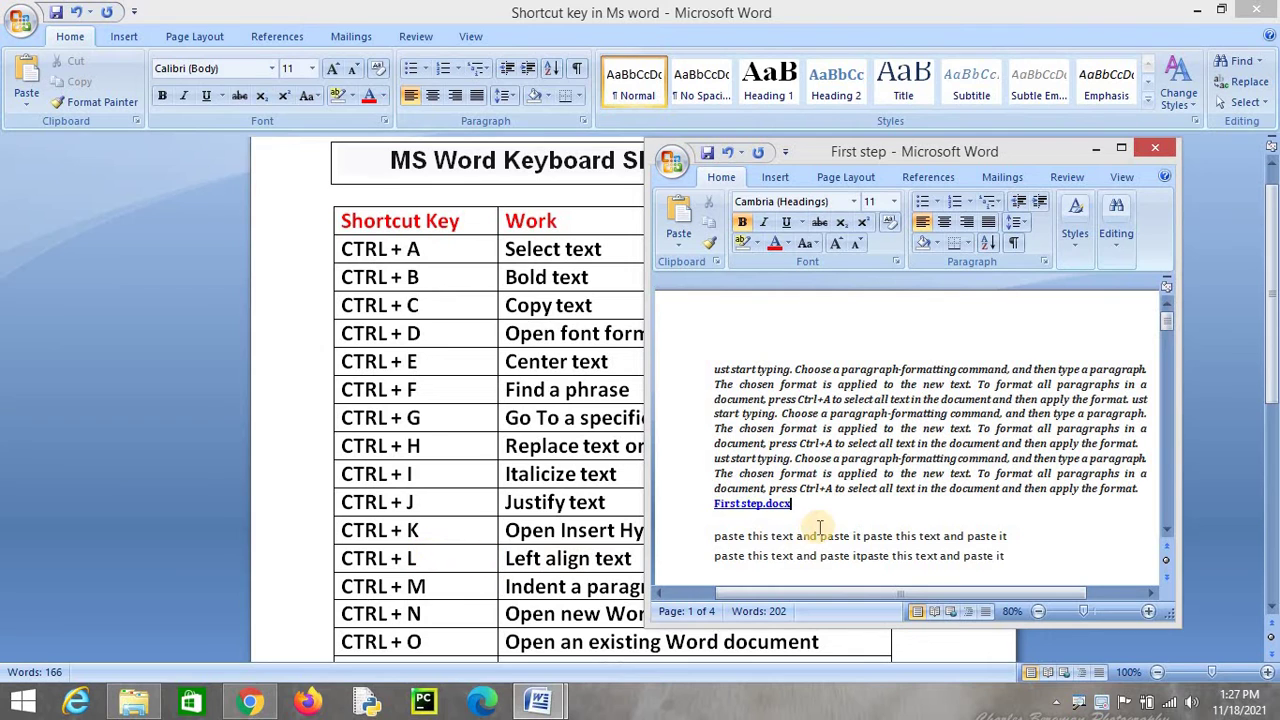
# - Left-align the three italic paragraphs after toggling between justified and left alignment
pyautogui.moveTo(1138, 489); pyautogui.dragTo(714, 378)
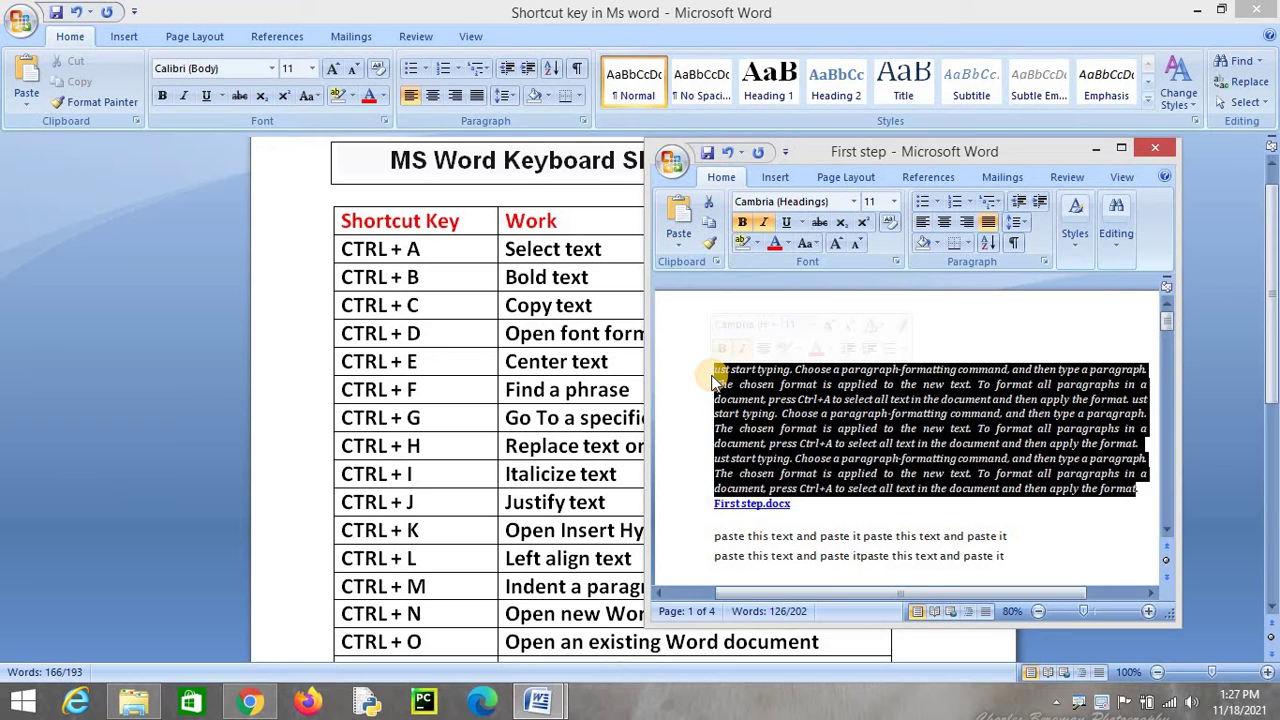
pyautogui.hotkey('ctrl', 'l')
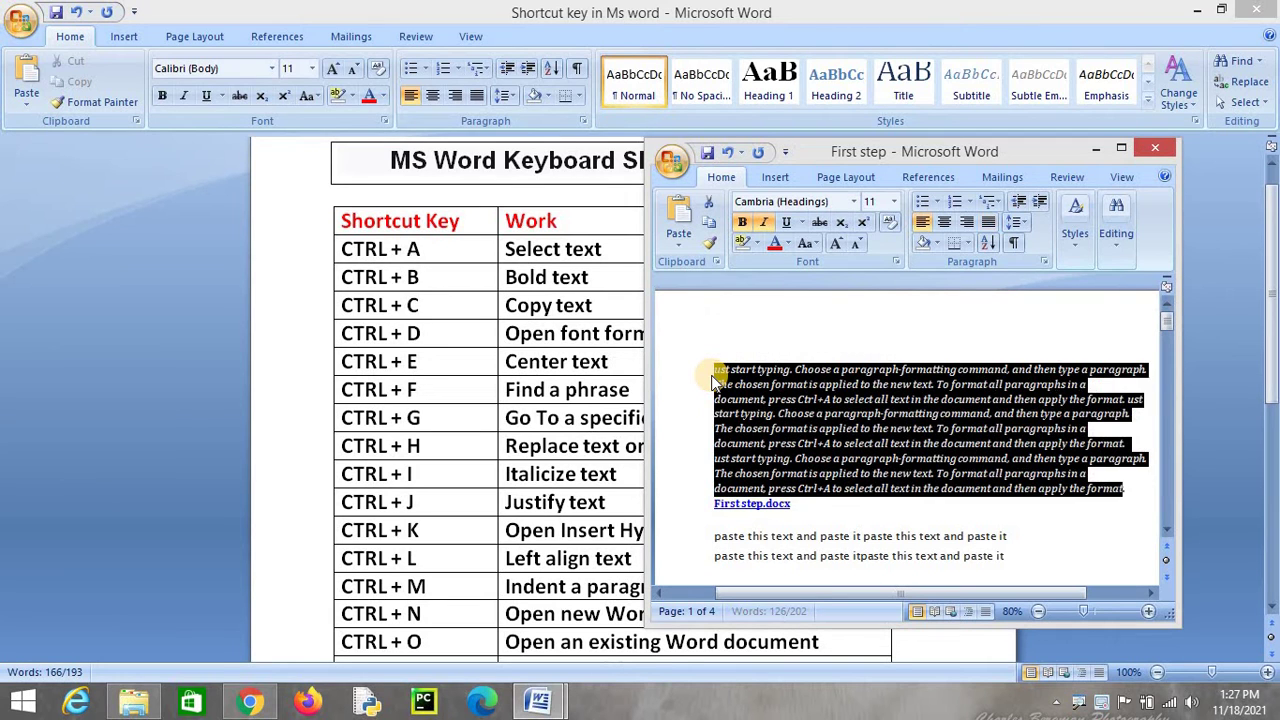
pyautogui.hotkey('ctrl', 'j')
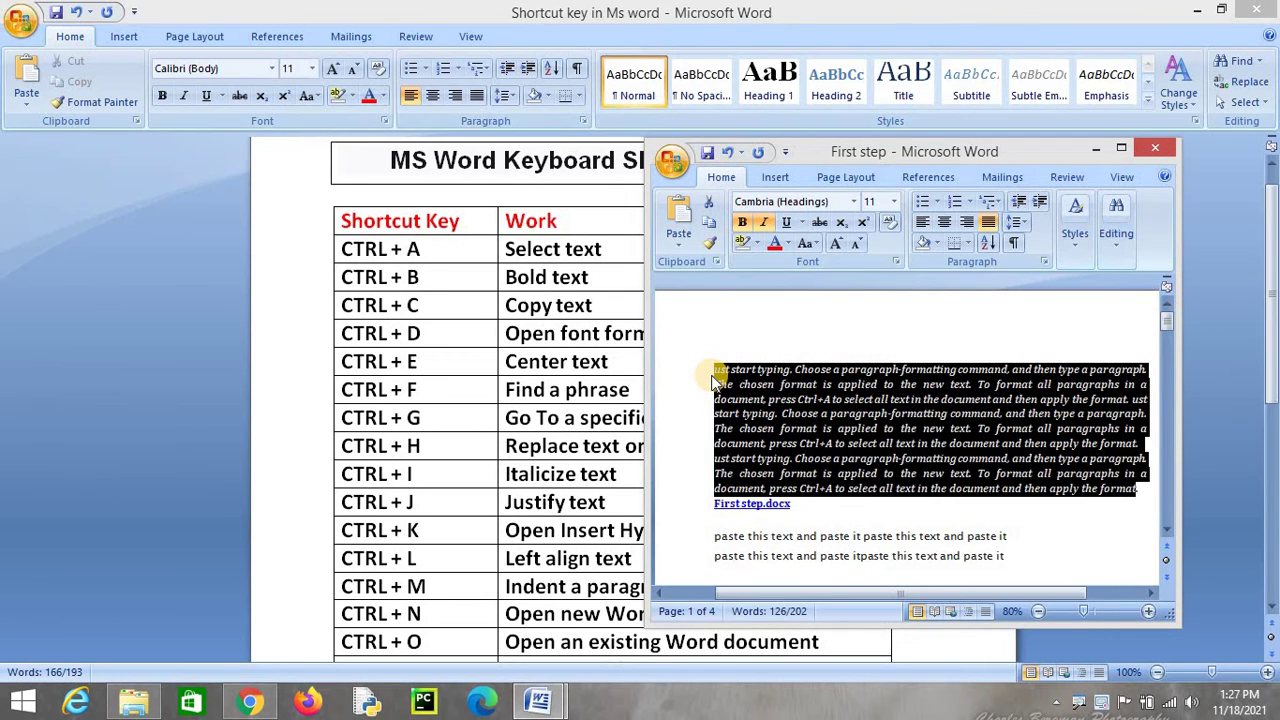
pyautogui.hotkey('ctrl', 'l')
pyautogui.hotkey('ctrl', 'j')
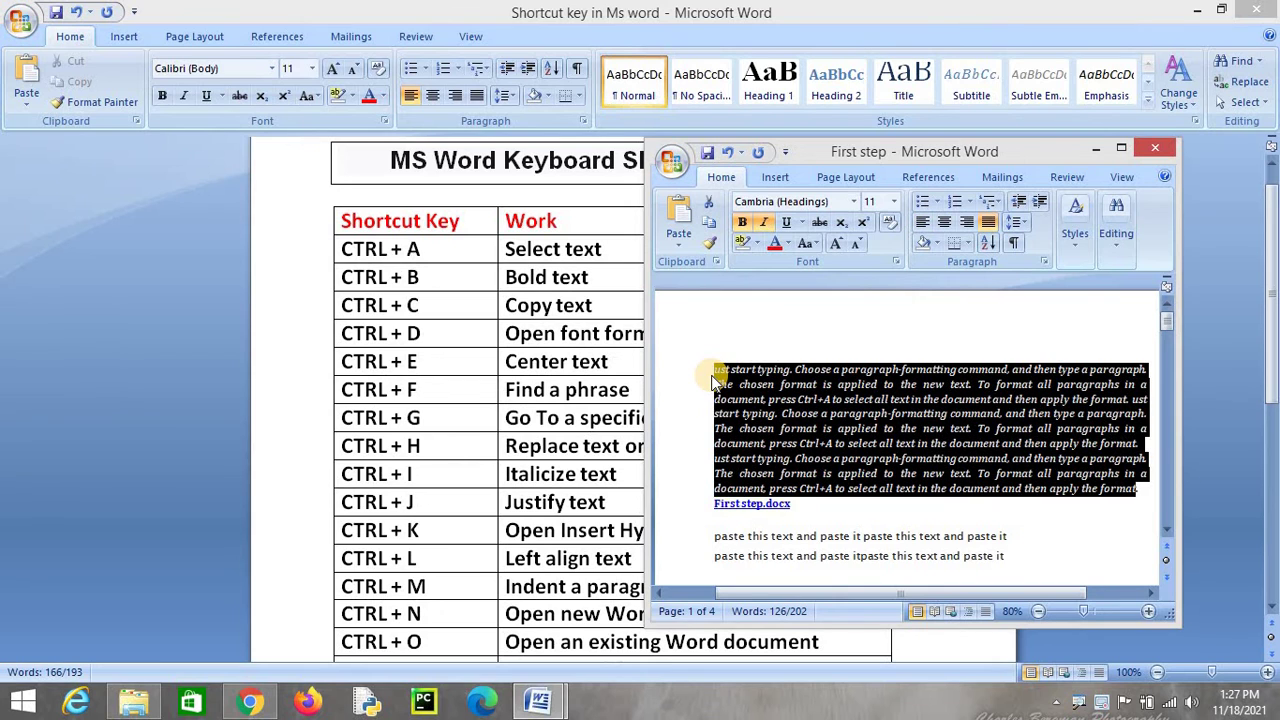
pyautogui.hotkey('ctrl', 'l')
pyautogui.hotkey('ctrl', 'j')
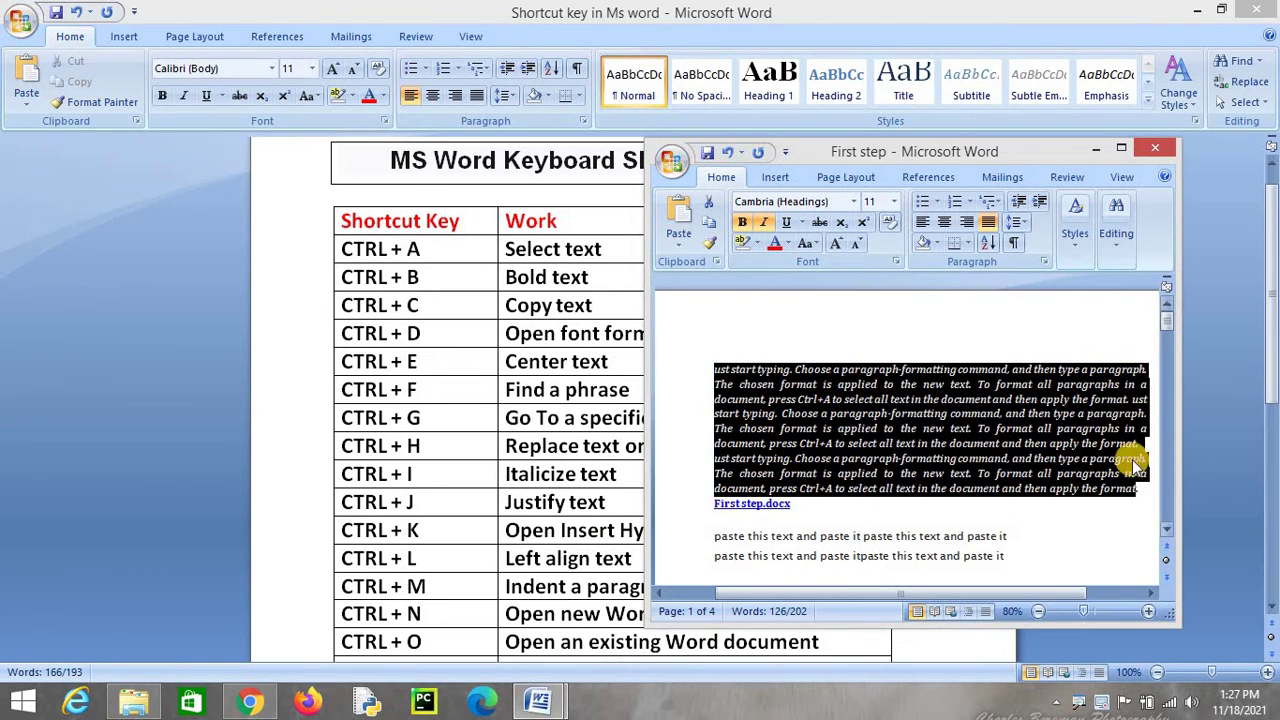
pyautogui.click(922, 224)
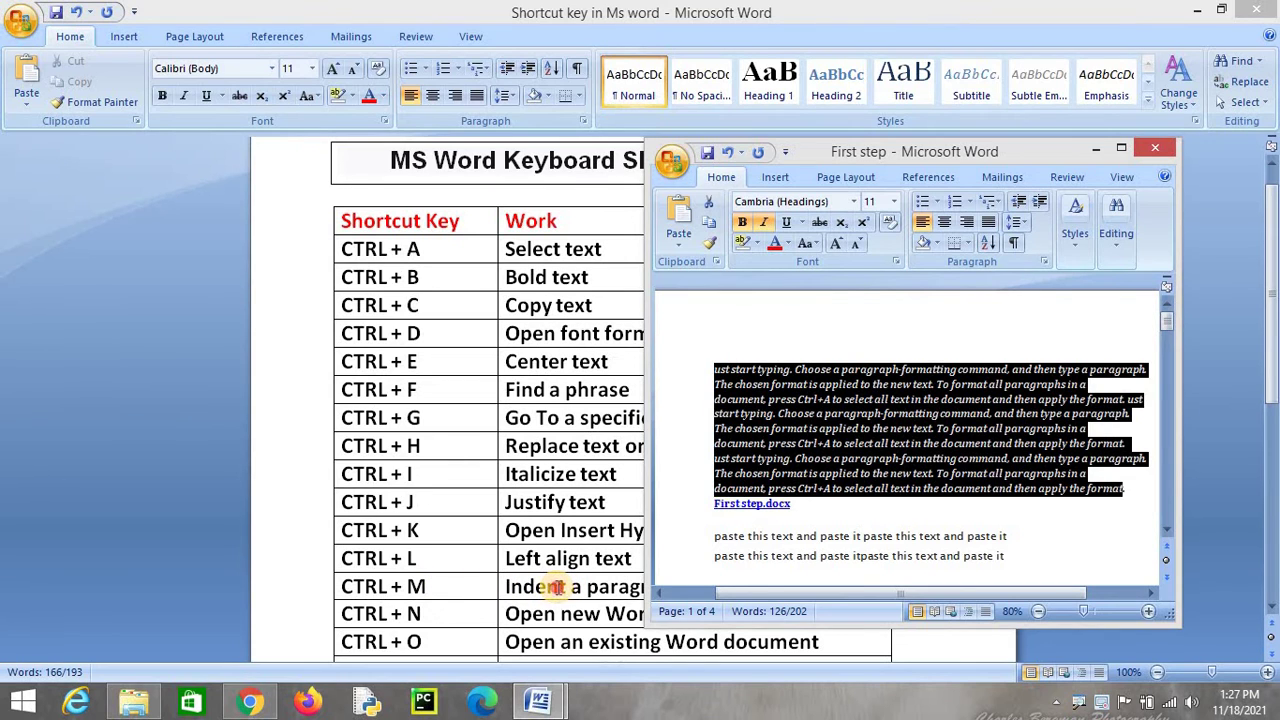
# - Indent the paragraphs four times with Ctrl+M, then remove the indent back to the margin
pyautogui.click(552, 587)
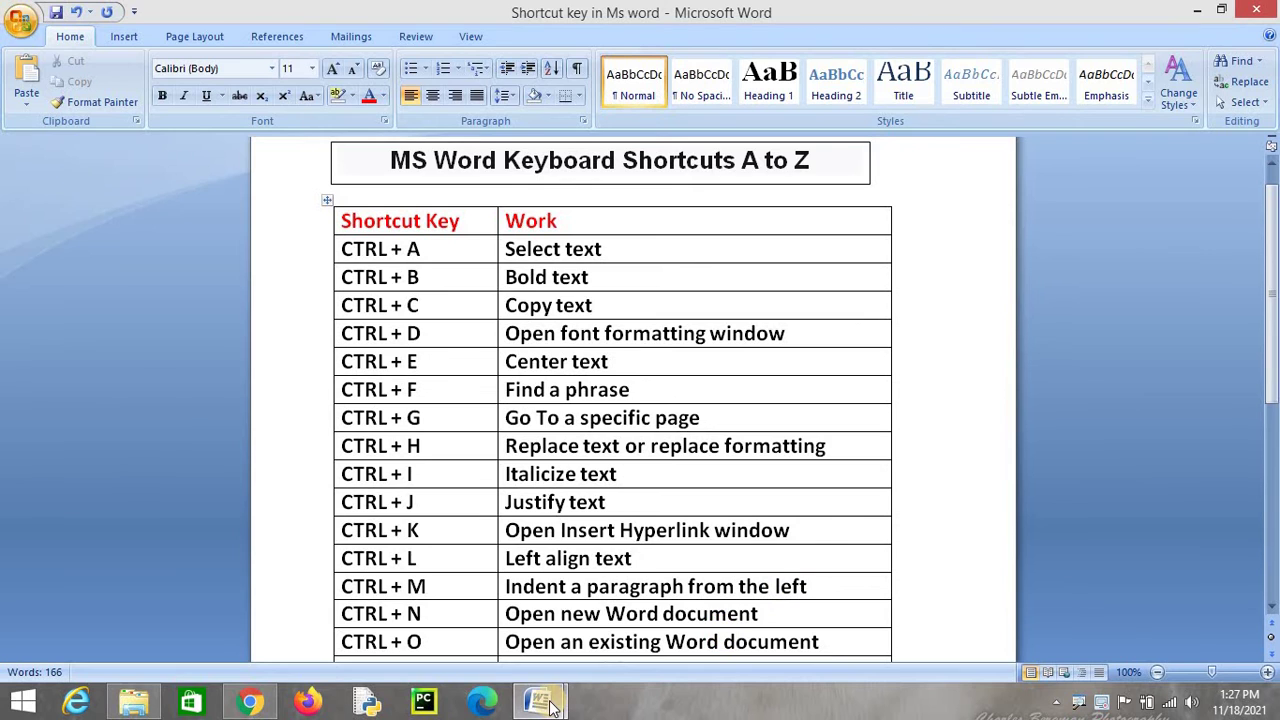
pyautogui.moveTo(550, 705)
pyautogui.click(624, 627)
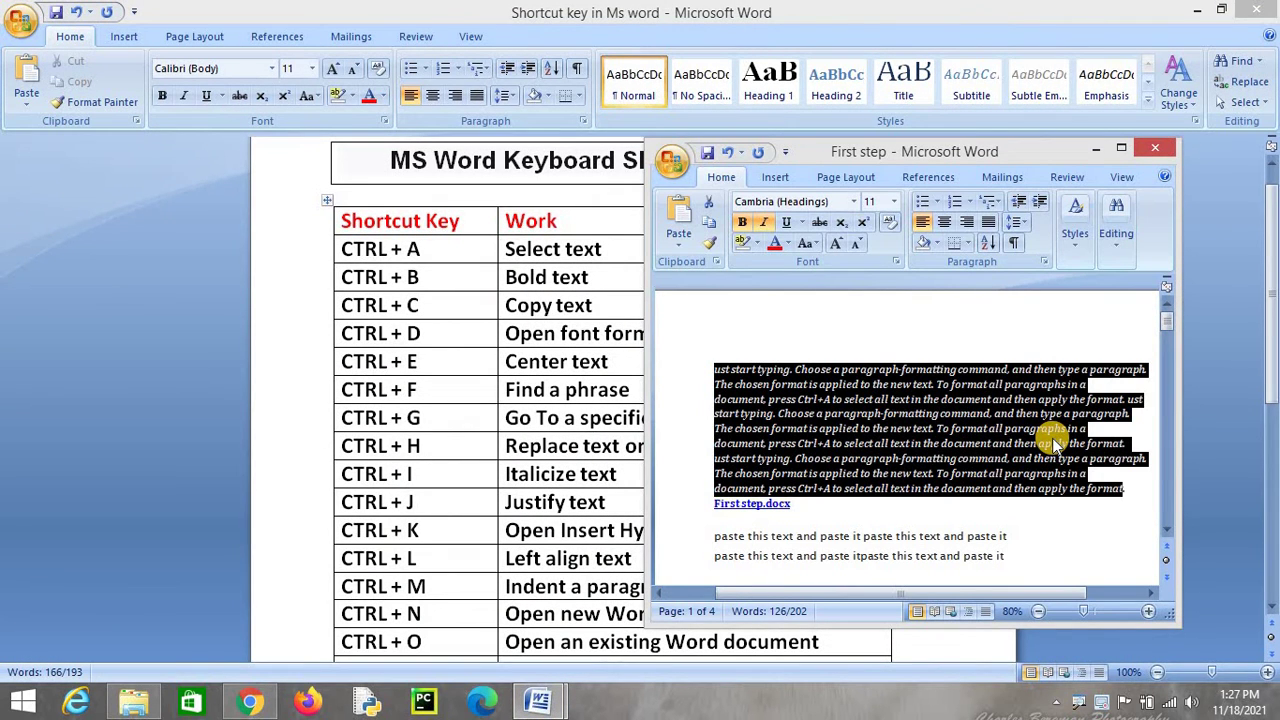
pyautogui.hotkey('ctrl', 'm')
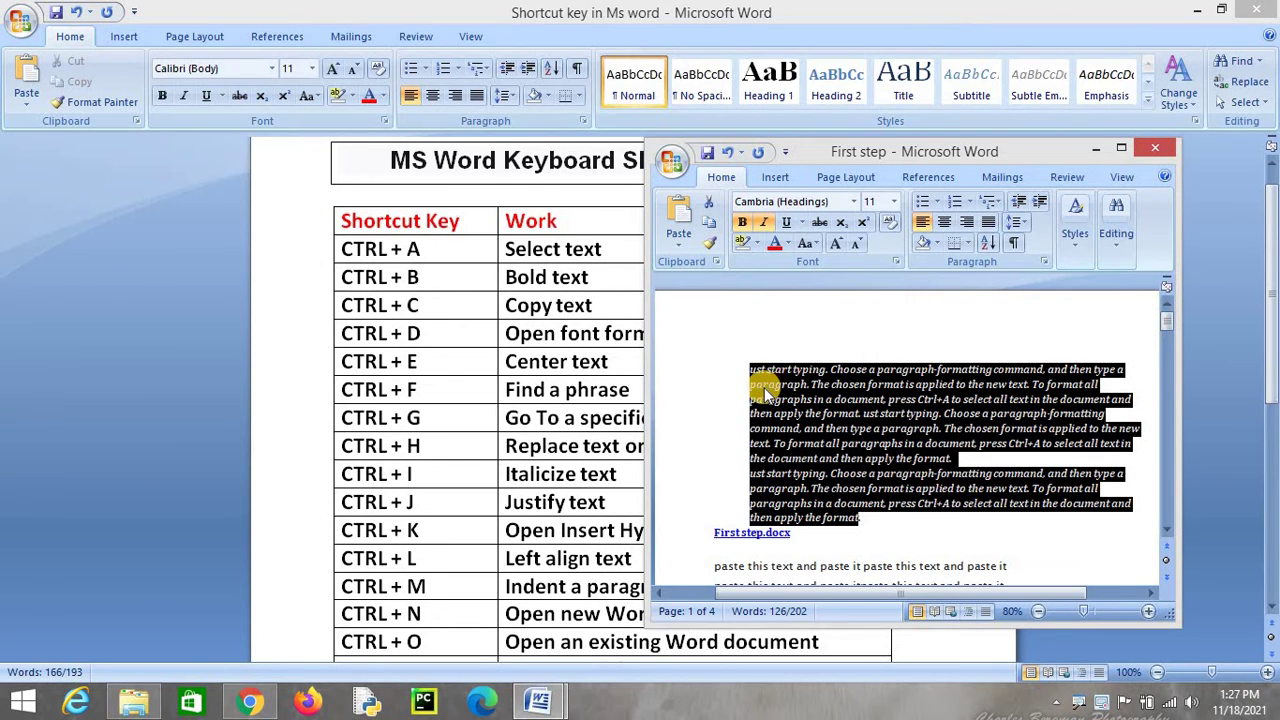
pyautogui.hotkey('ctrl', 'm')
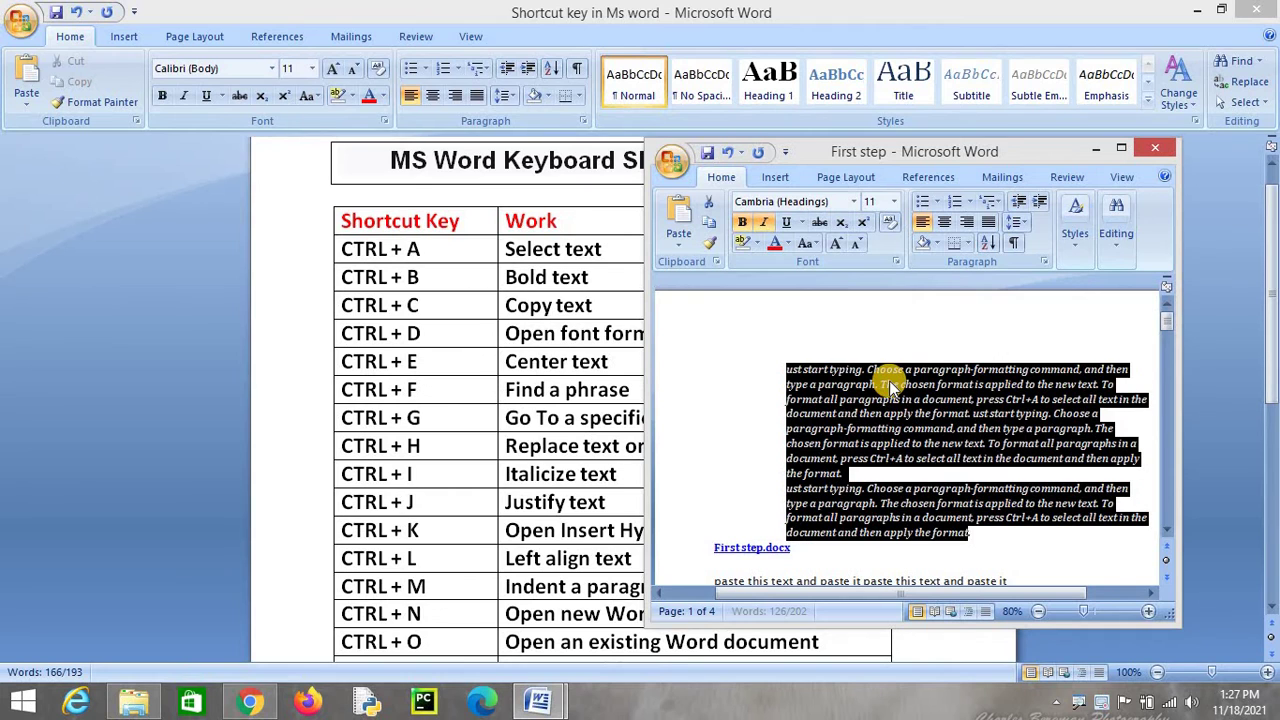
pyautogui.hotkey('ctrl', 'm')
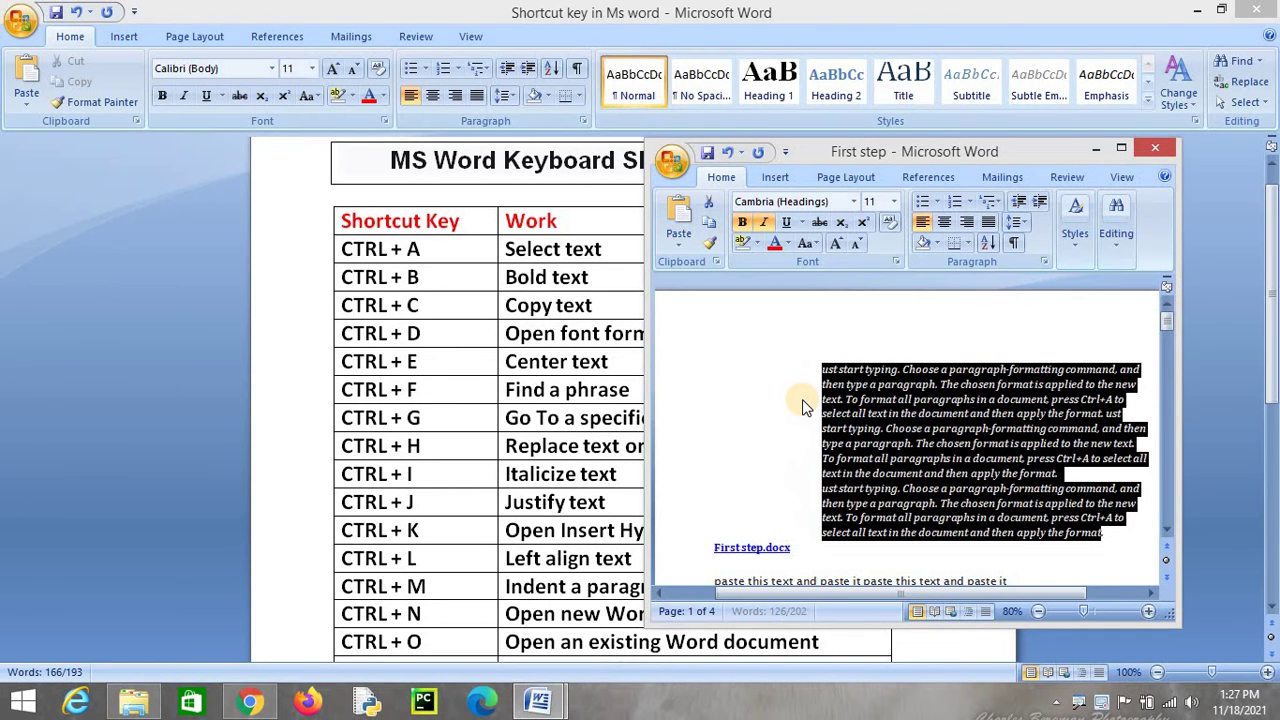
pyautogui.hotkey('ctrl', 'm')
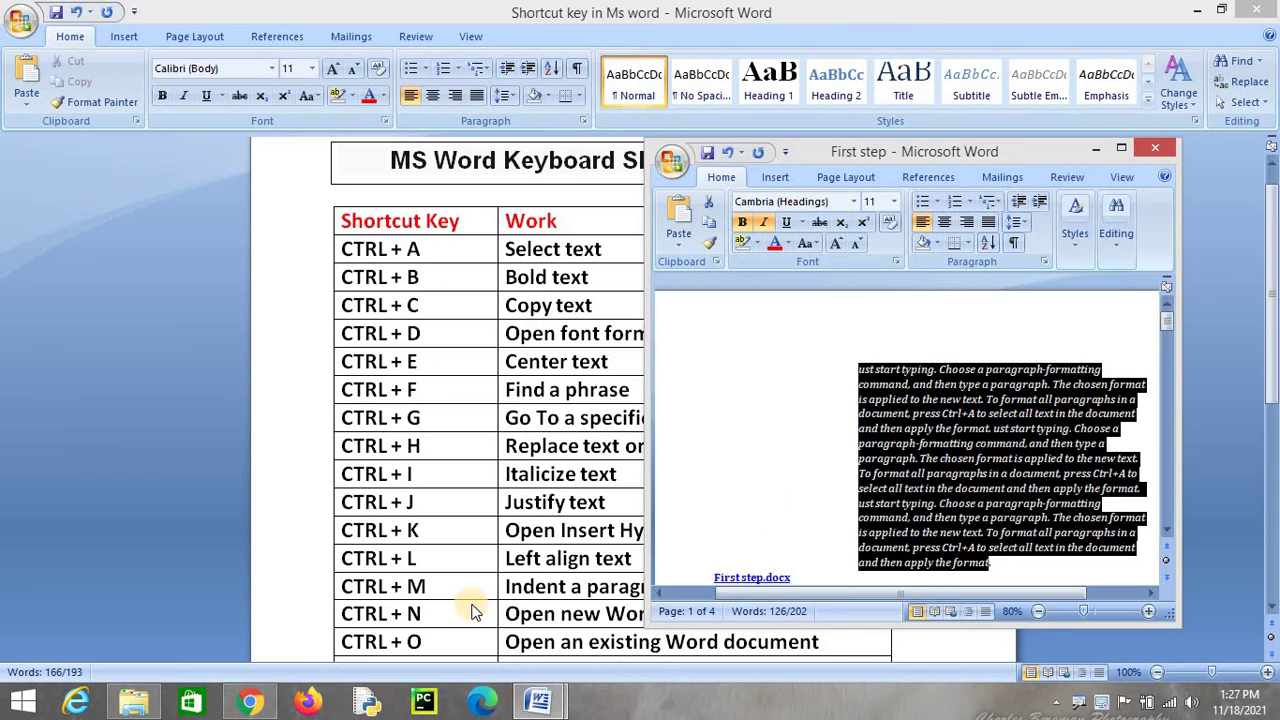
pyautogui.hotkey('ctrl', 'shift', 'm')
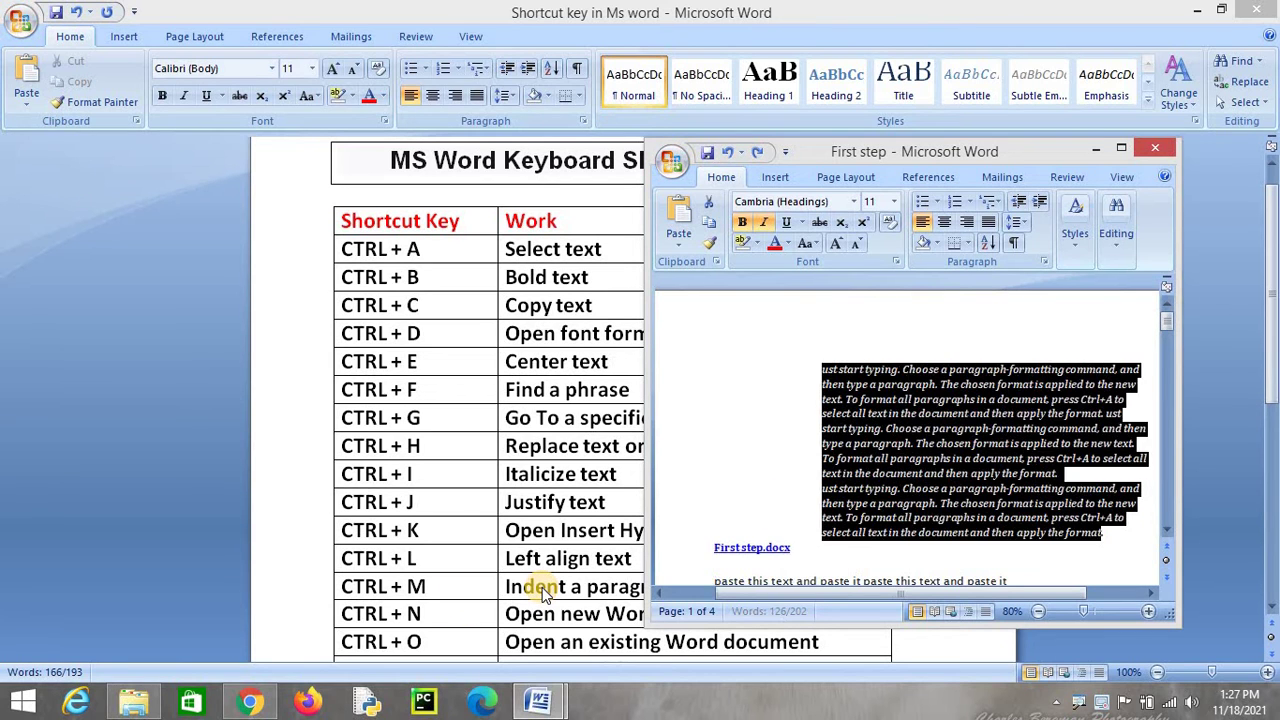
pyautogui.hotkey('ctrl', 'shift', 'm')
pyautogui.hotkey('ctrl', 'shift', 'm')
pyautogui.hotkey('ctrl', 'shift', 'm')
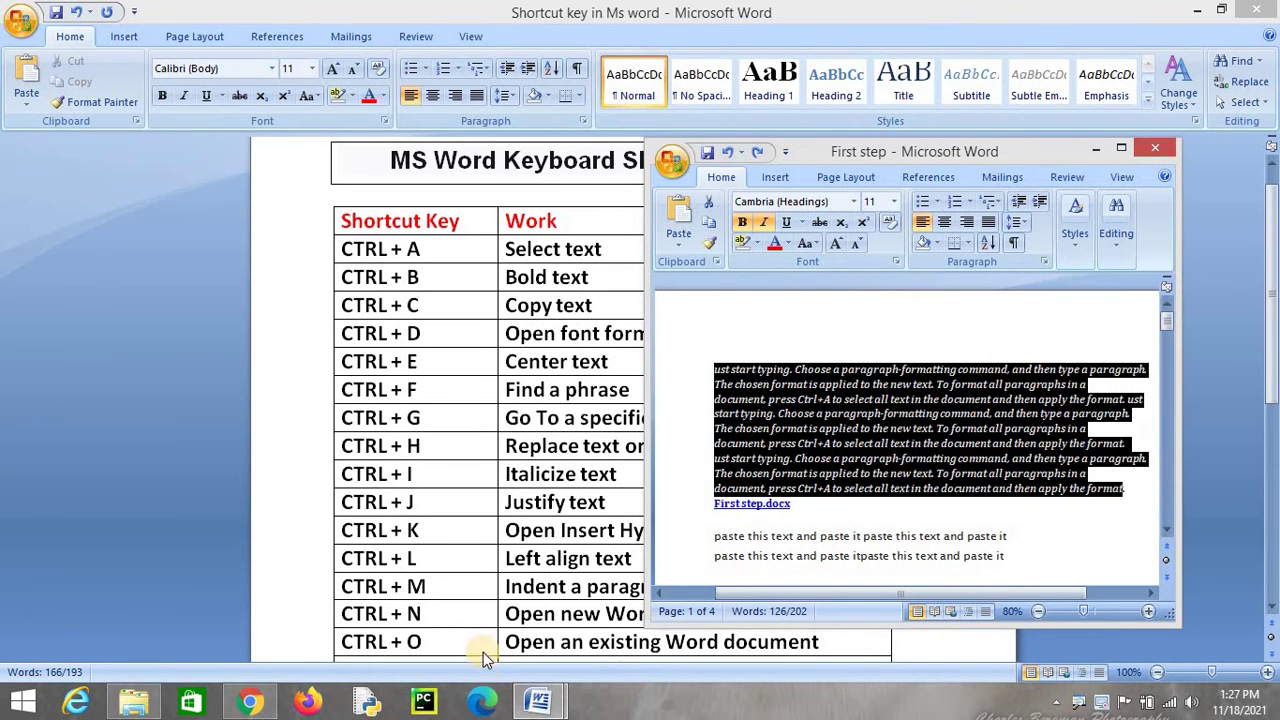
pyautogui.click(856, 500)
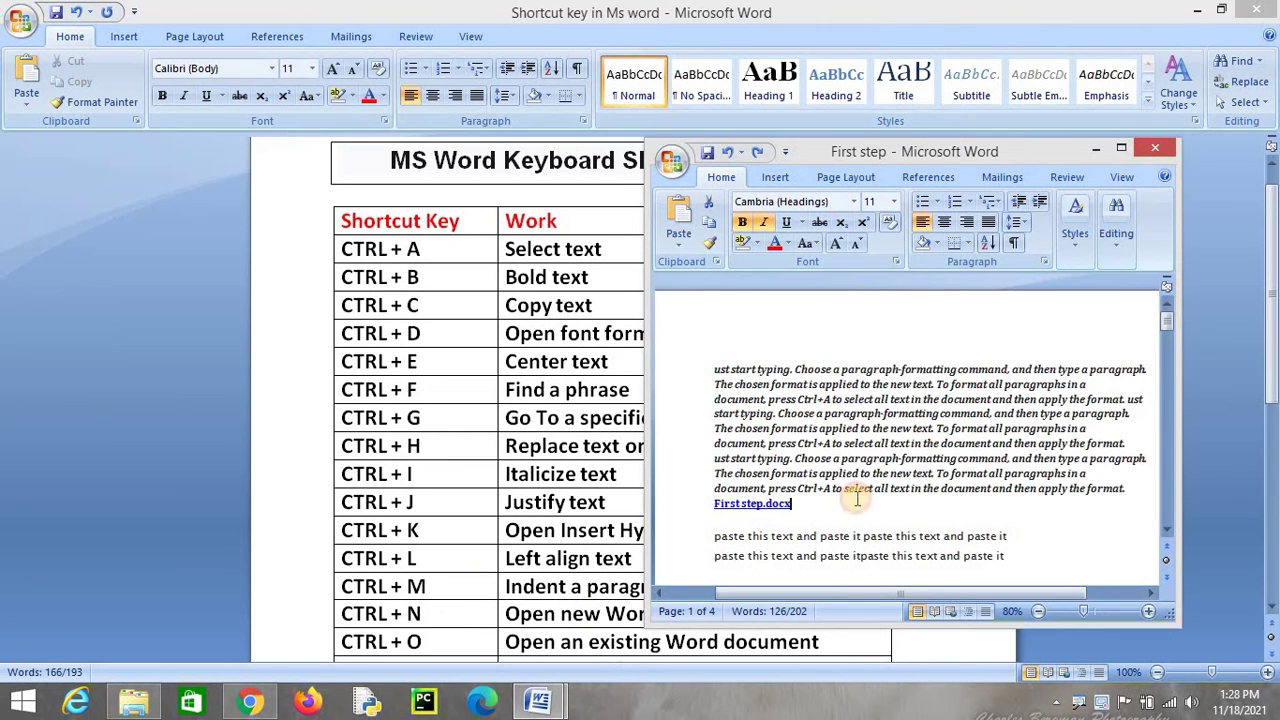
pyautogui.click(750, 345)
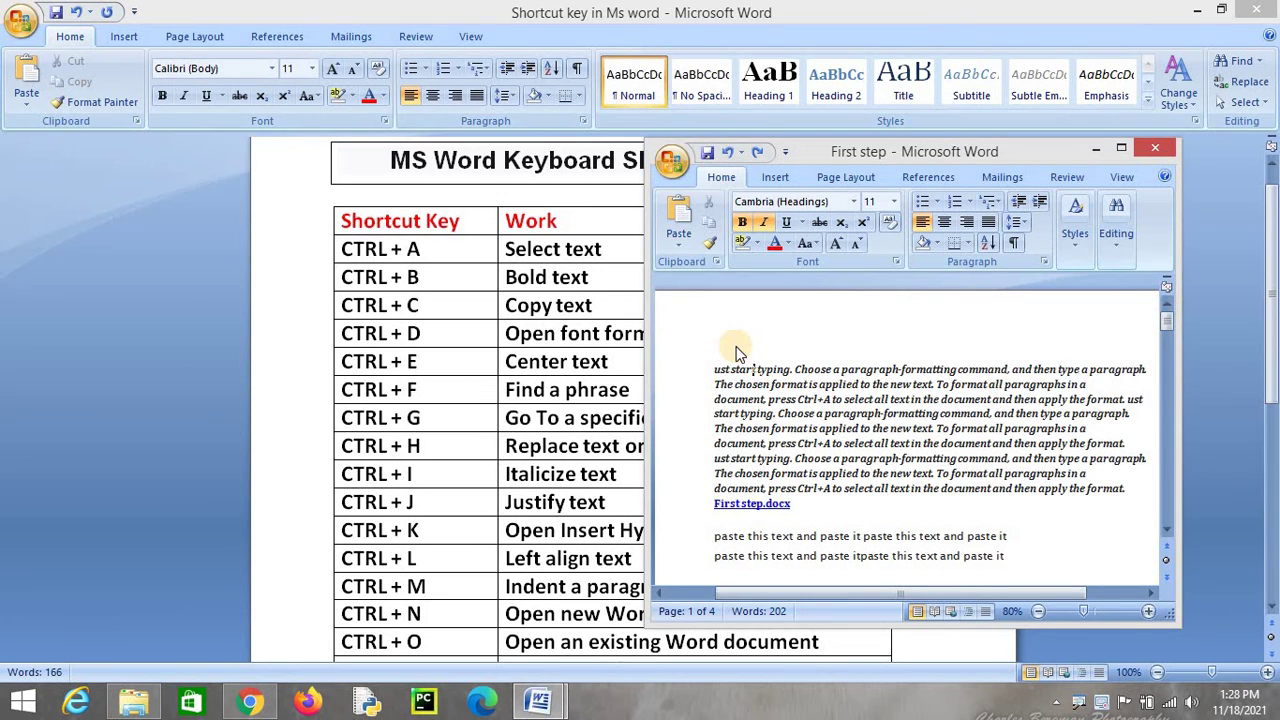
pyautogui.hotkey('ctrl', 'n')
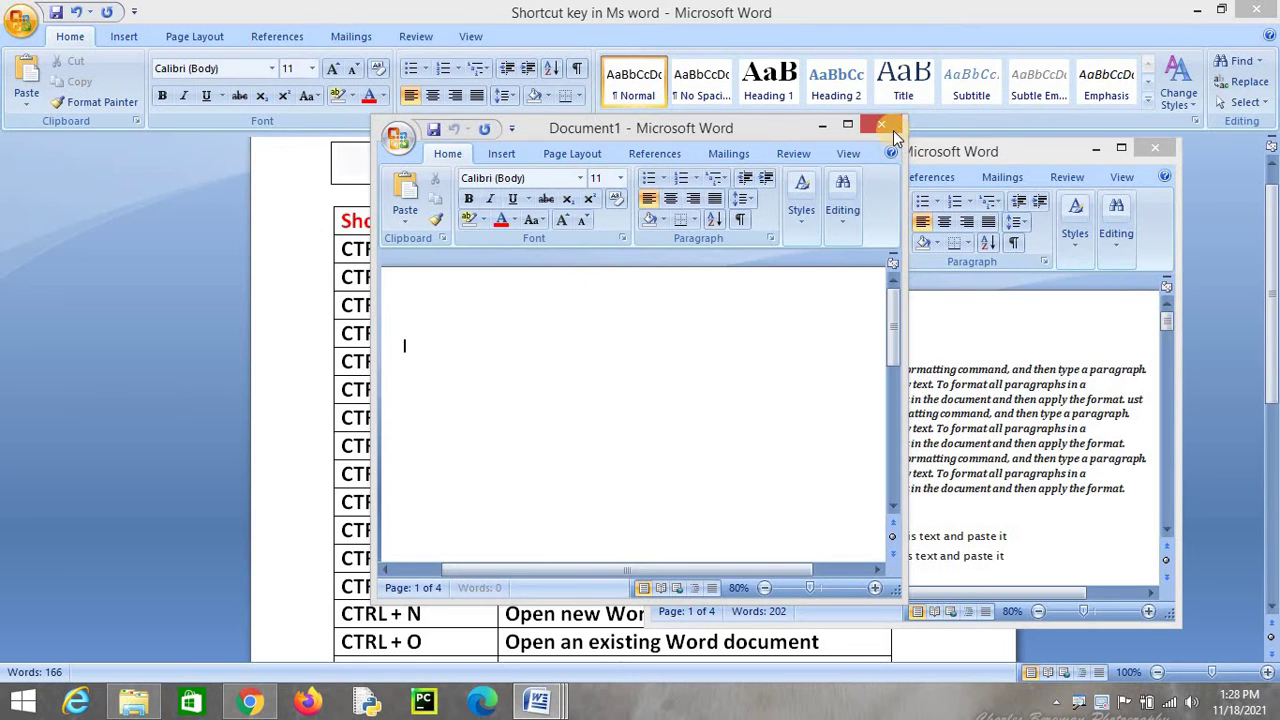
pyautogui.click(886, 128)
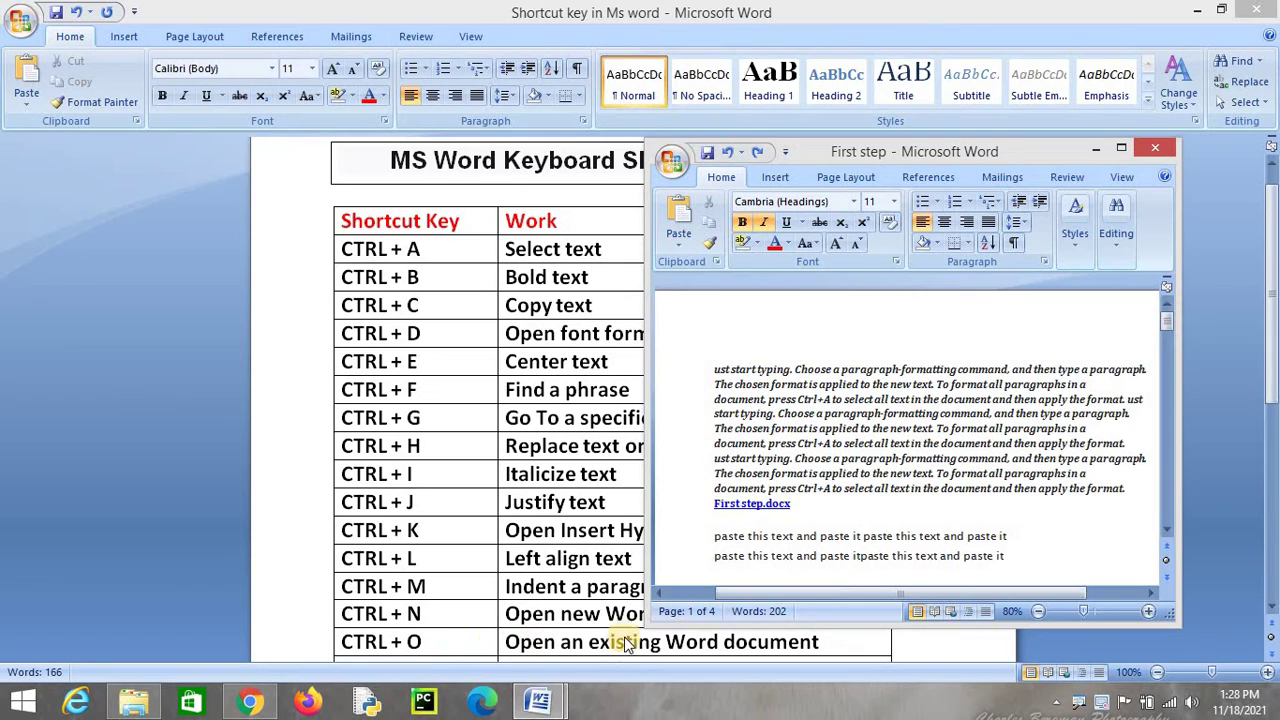
pyautogui.click(715, 351)
pyautogui.click(743, 320)
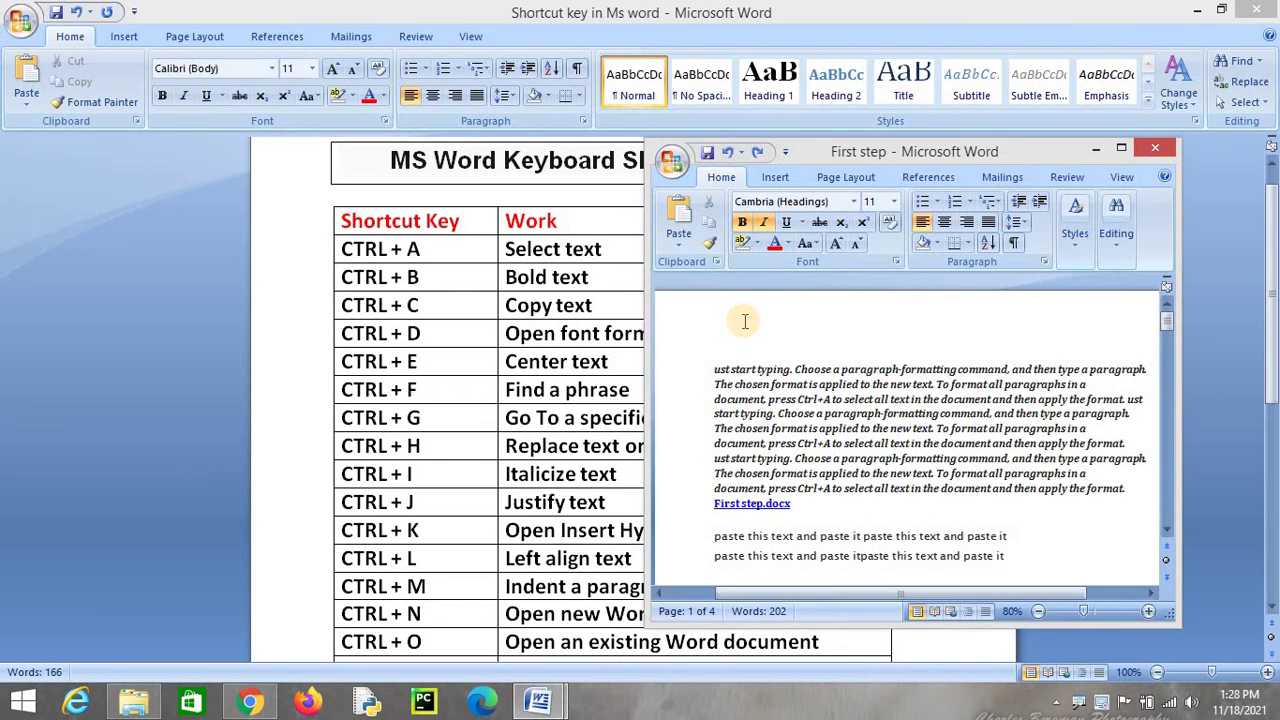
pyautogui.hotkey('ctrl', 'o')
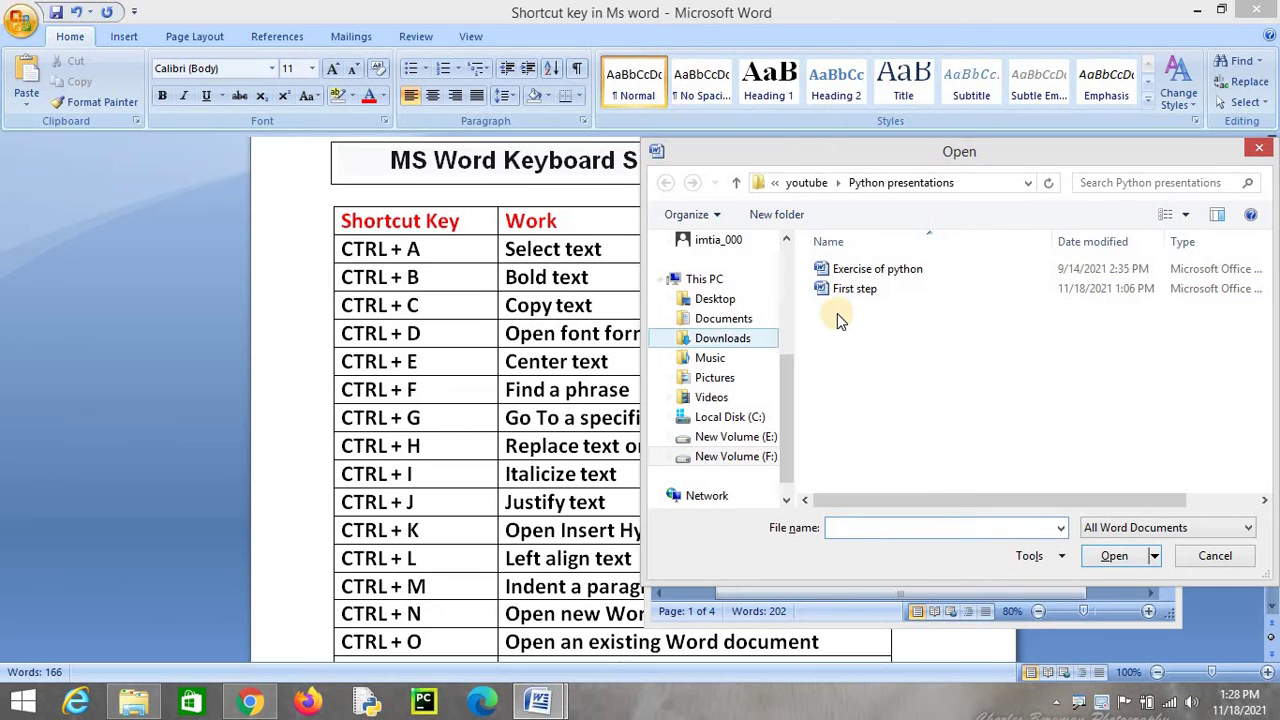
pyautogui.click(1262, 149)
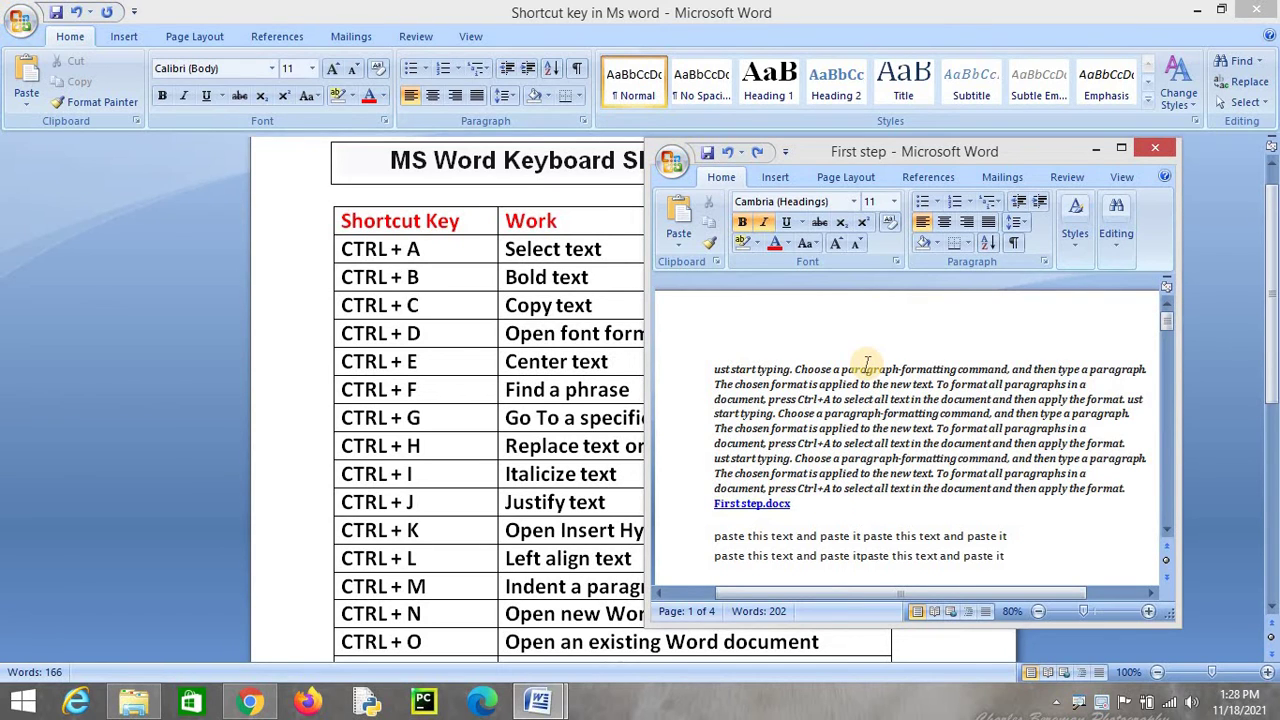
pyautogui.hotkey('ctrl', 'o')
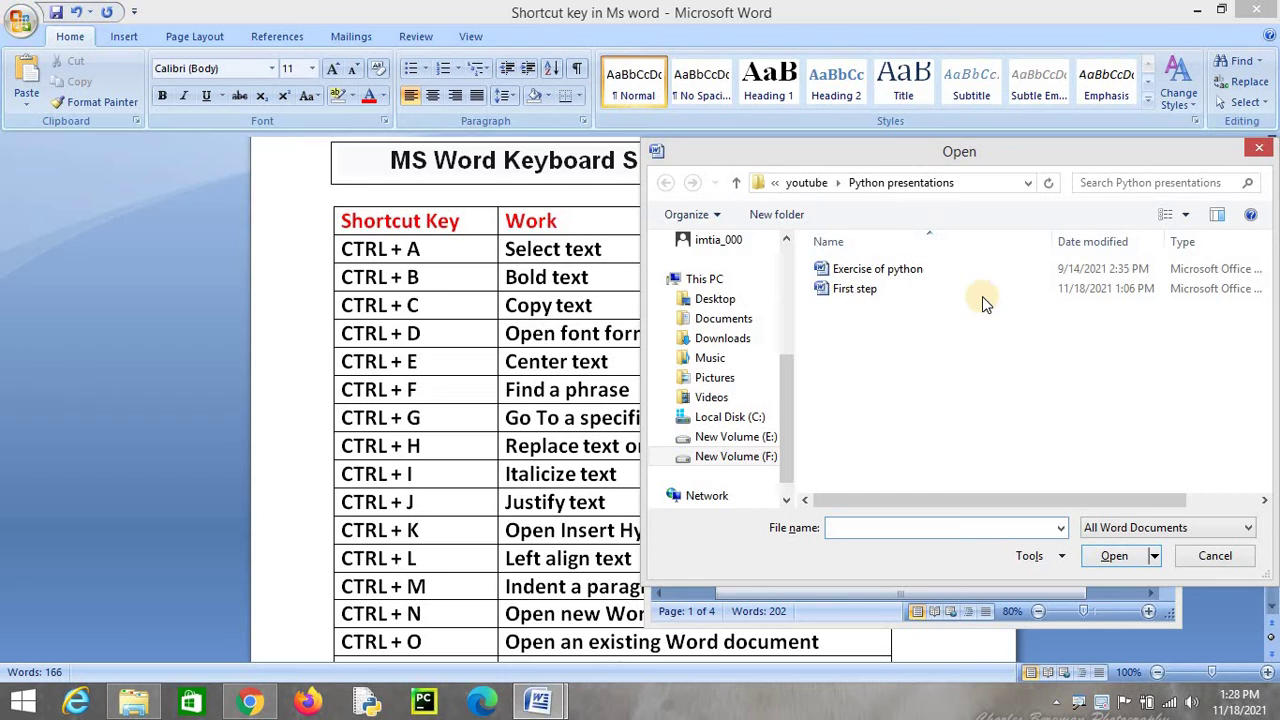
# - Dismiss the file chooser and scroll the shortcut table down to the CTRL + Z row
pyautogui.click(1262, 148)
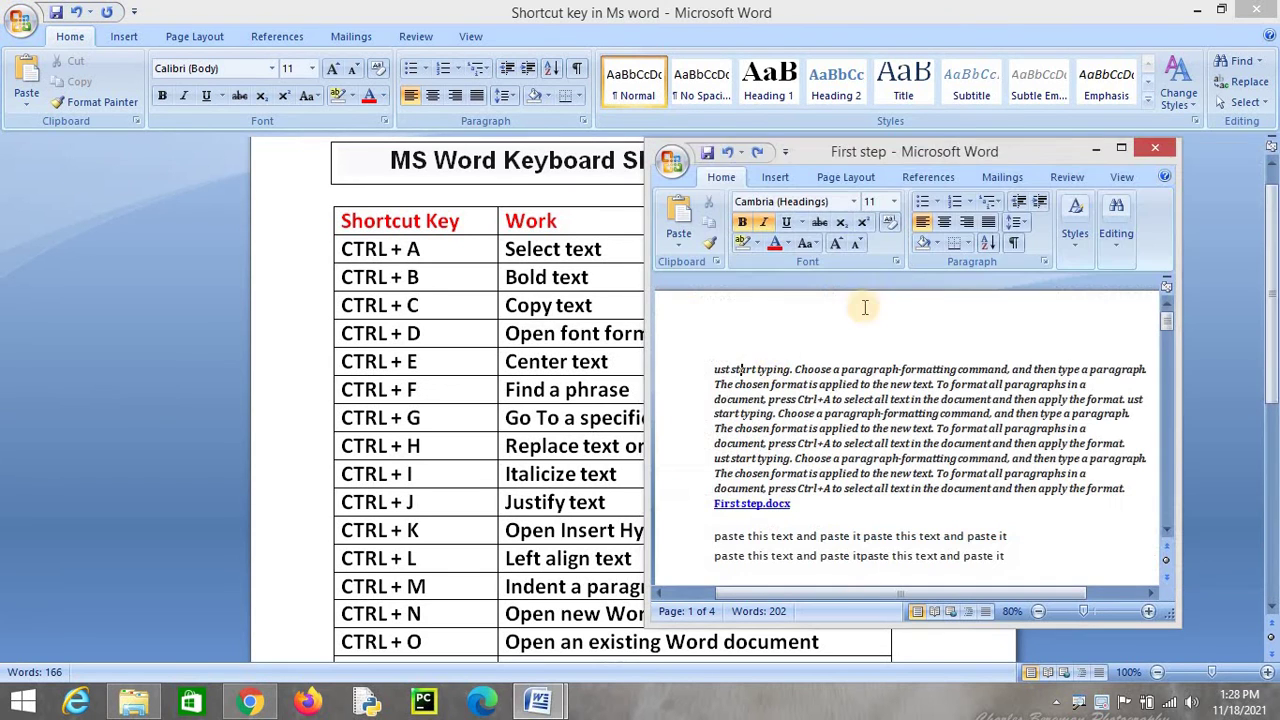
pyautogui.click(595, 500)
pyautogui.scroll(-1, 595, 500)
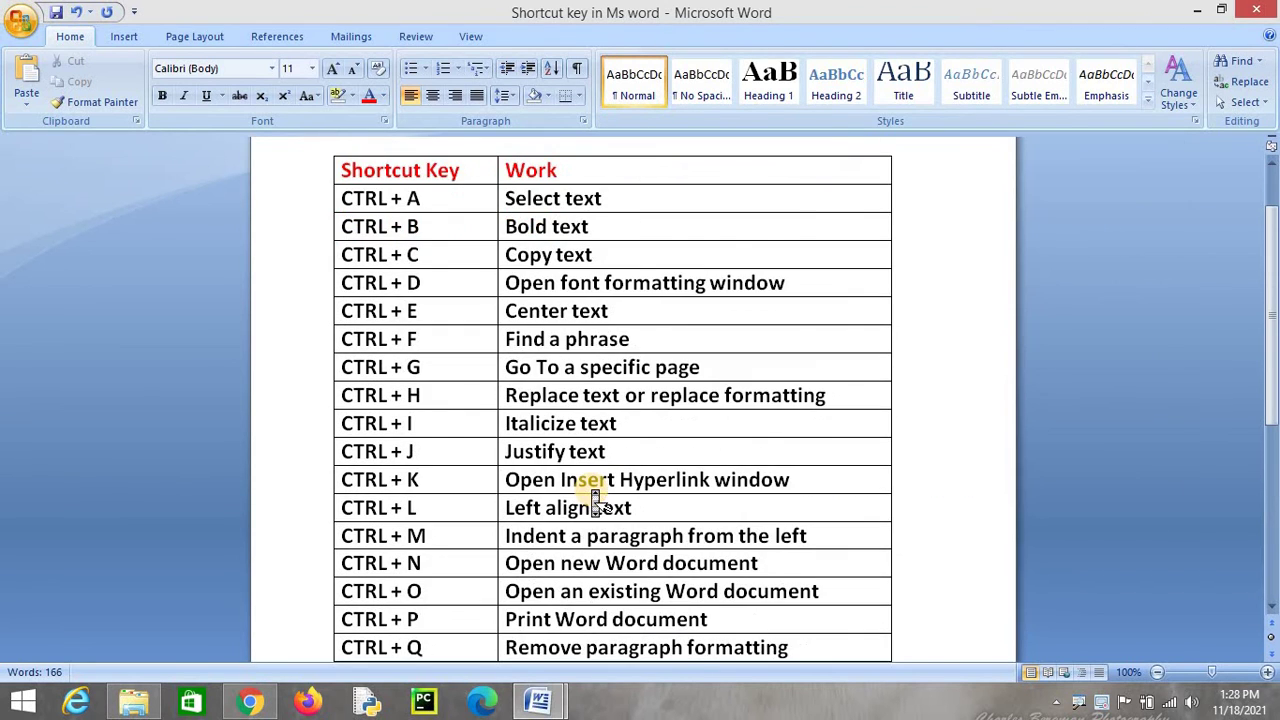
pyautogui.scroll(-1, 595, 500)
pyautogui.scroll(-2, 595, 500)
pyautogui.scroll(-2, 595, 500)
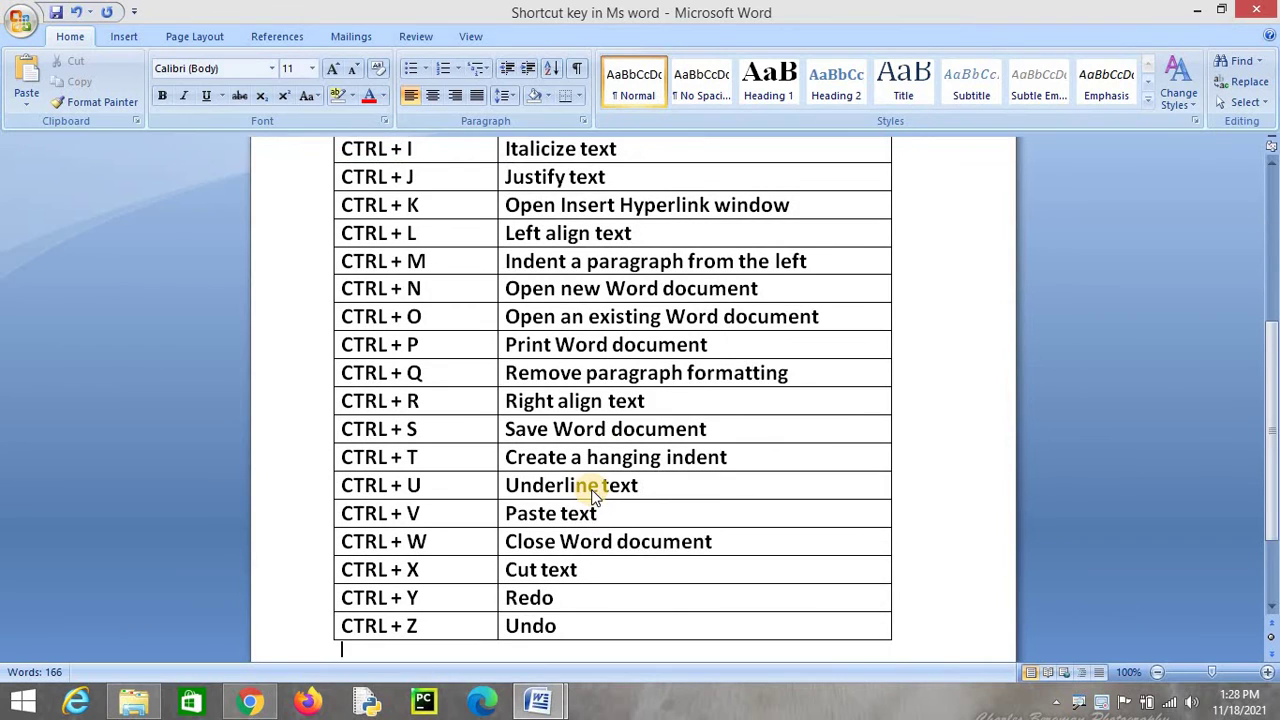
pyautogui.scroll(-1, 595, 497)
pyautogui.moveTo(540, 702)
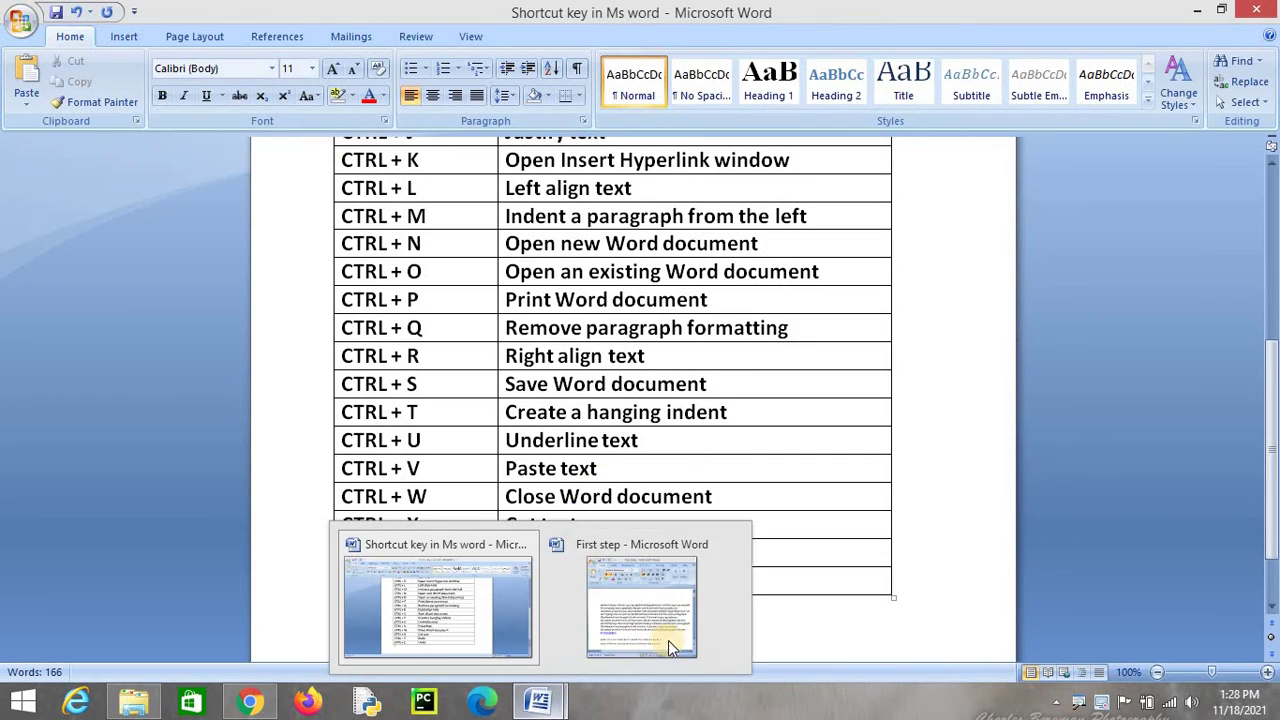
# - Open Print from First step, cancel it, and close the First step window with Ctrl+W
pyautogui.click(655, 607)
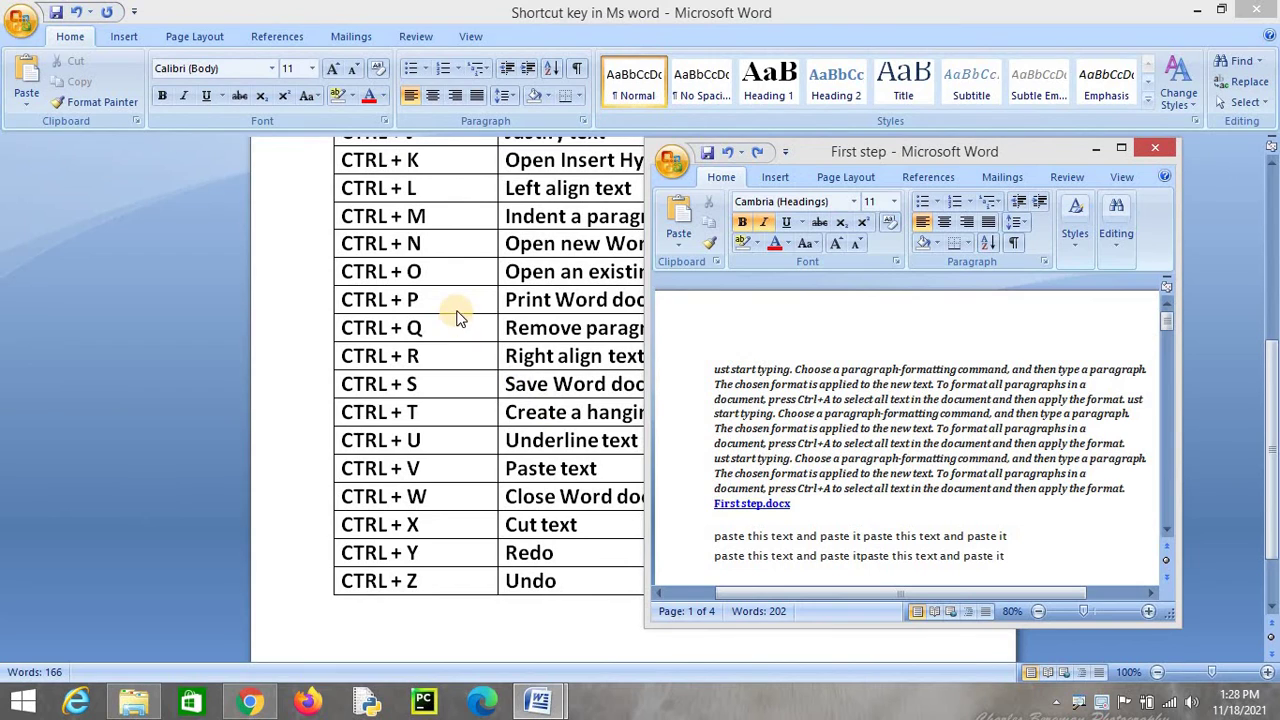
pyautogui.click(848, 311)
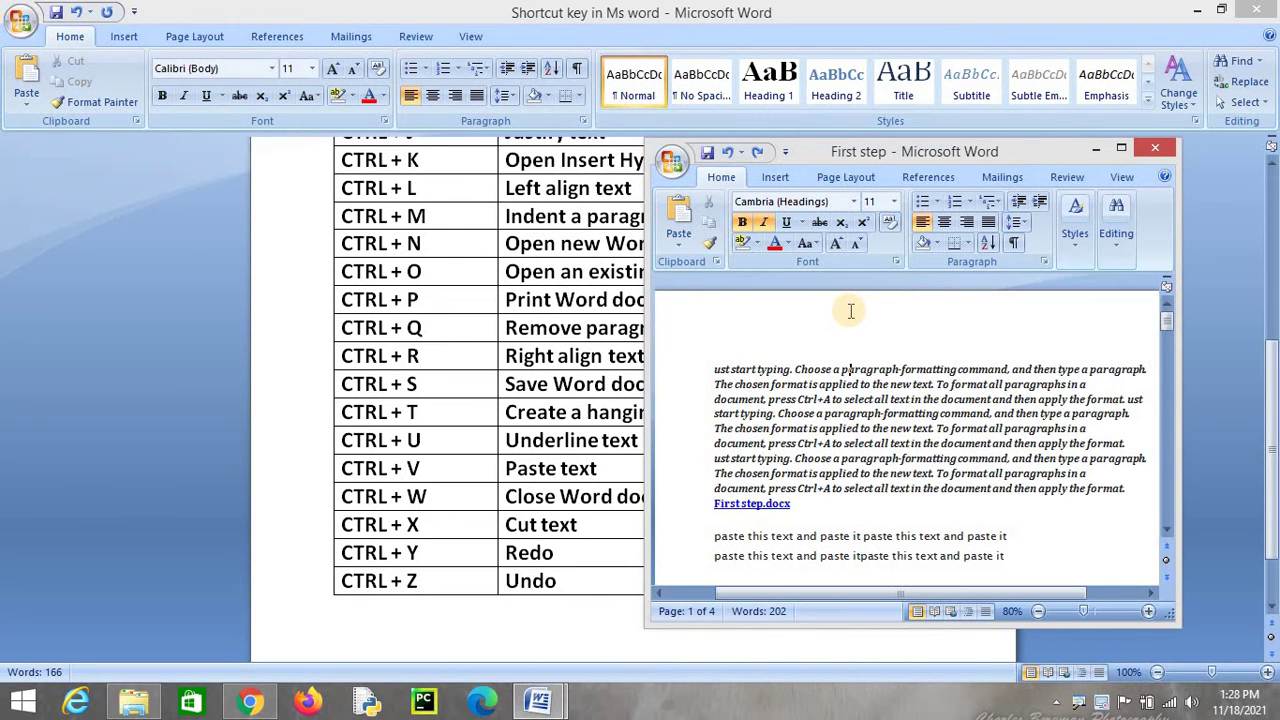
pyautogui.hotkey('ctrl', 'p')
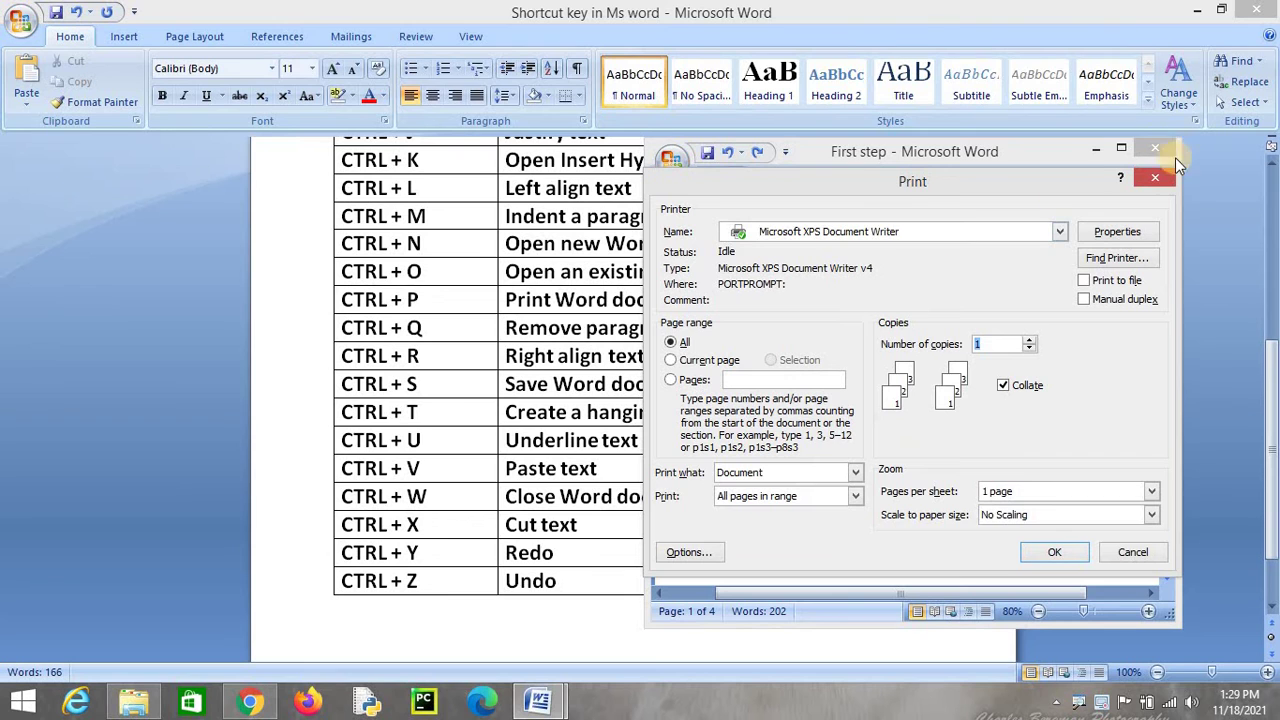
pyautogui.click(1157, 178)
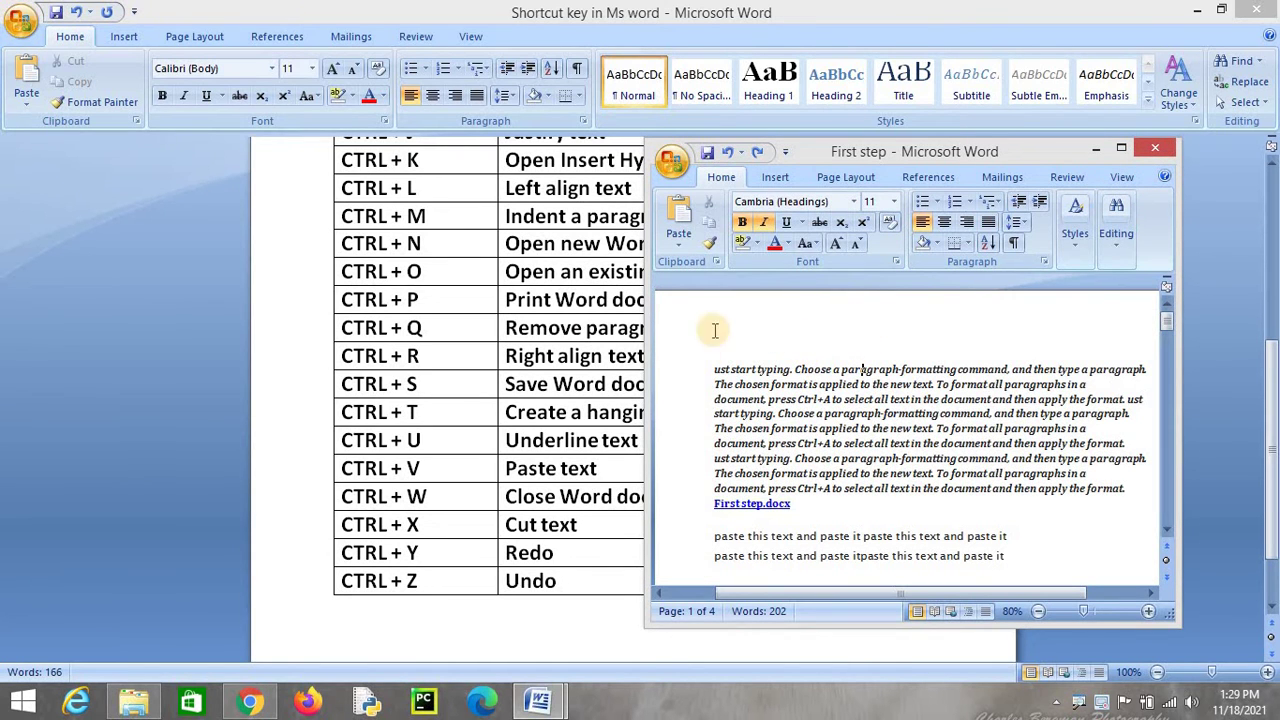
pyautogui.hotkey('ctrl', 'w')
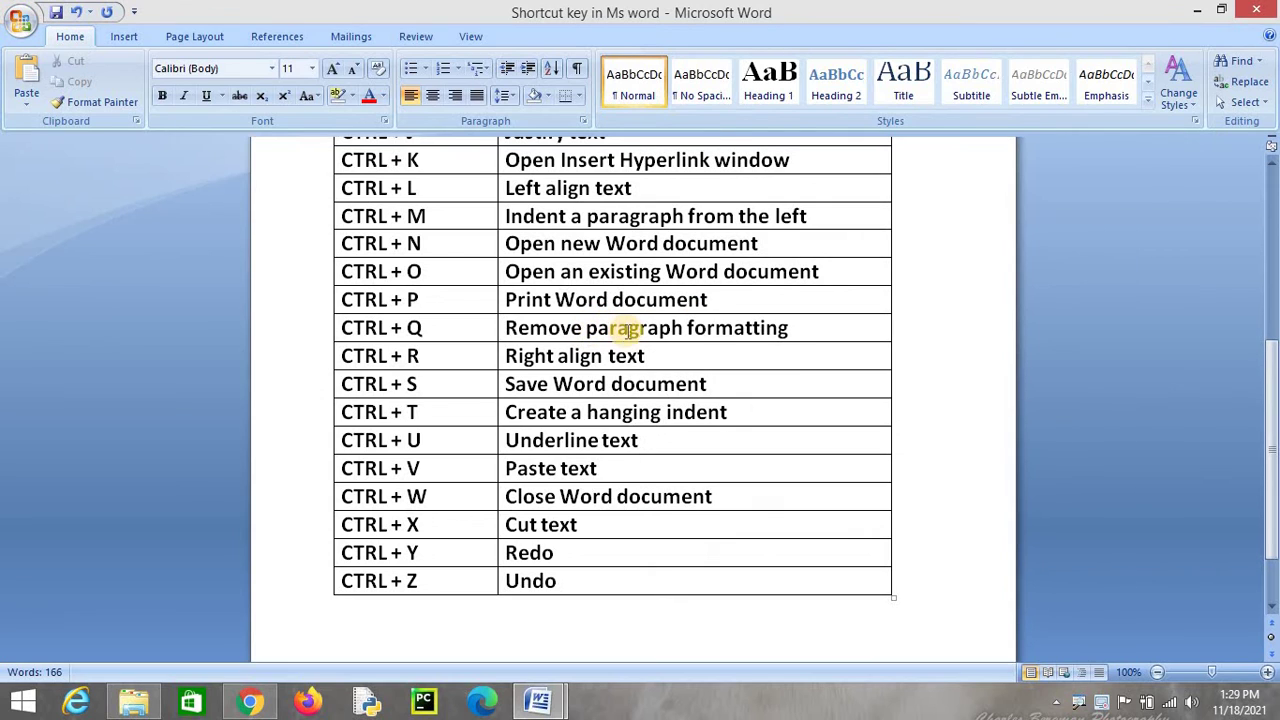
# - Bring First step forward and select the paragraphs from 'ust start typing' through 'format.'
pyautogui.moveTo(565, 690)
pyautogui.click(591, 657)
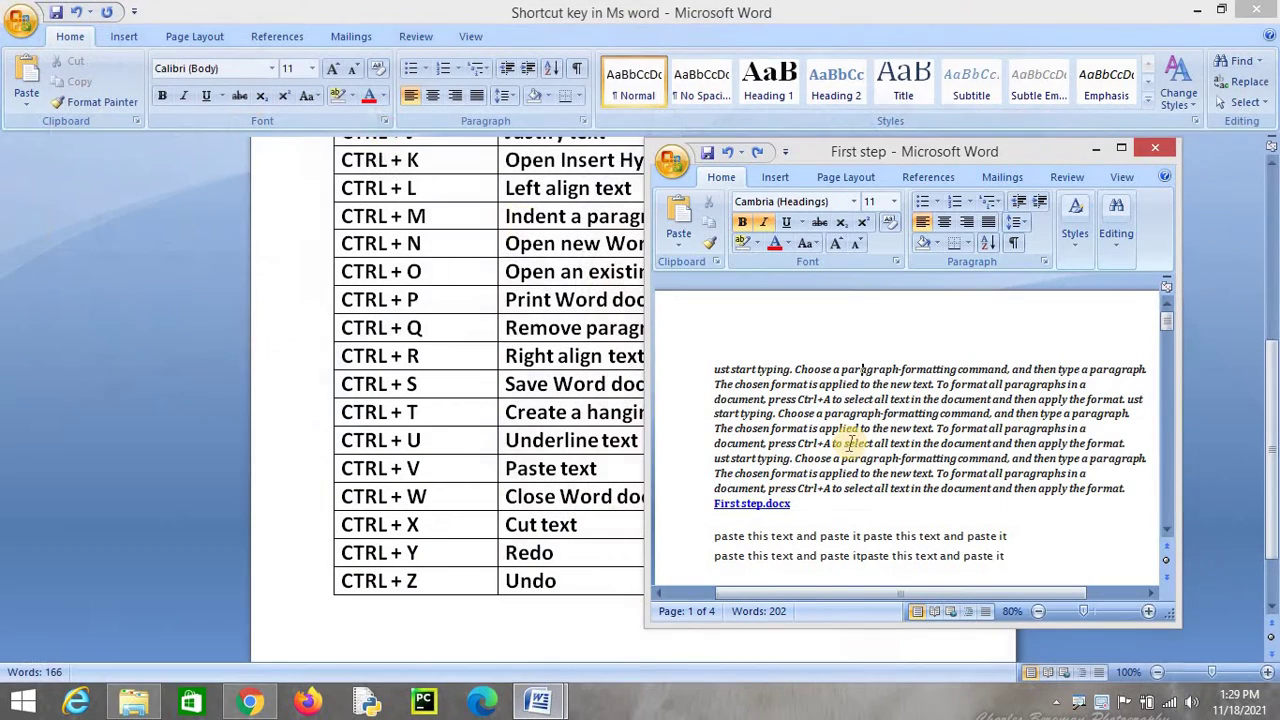
pyautogui.moveTo(1130, 488); pyautogui.dragTo(712, 372)
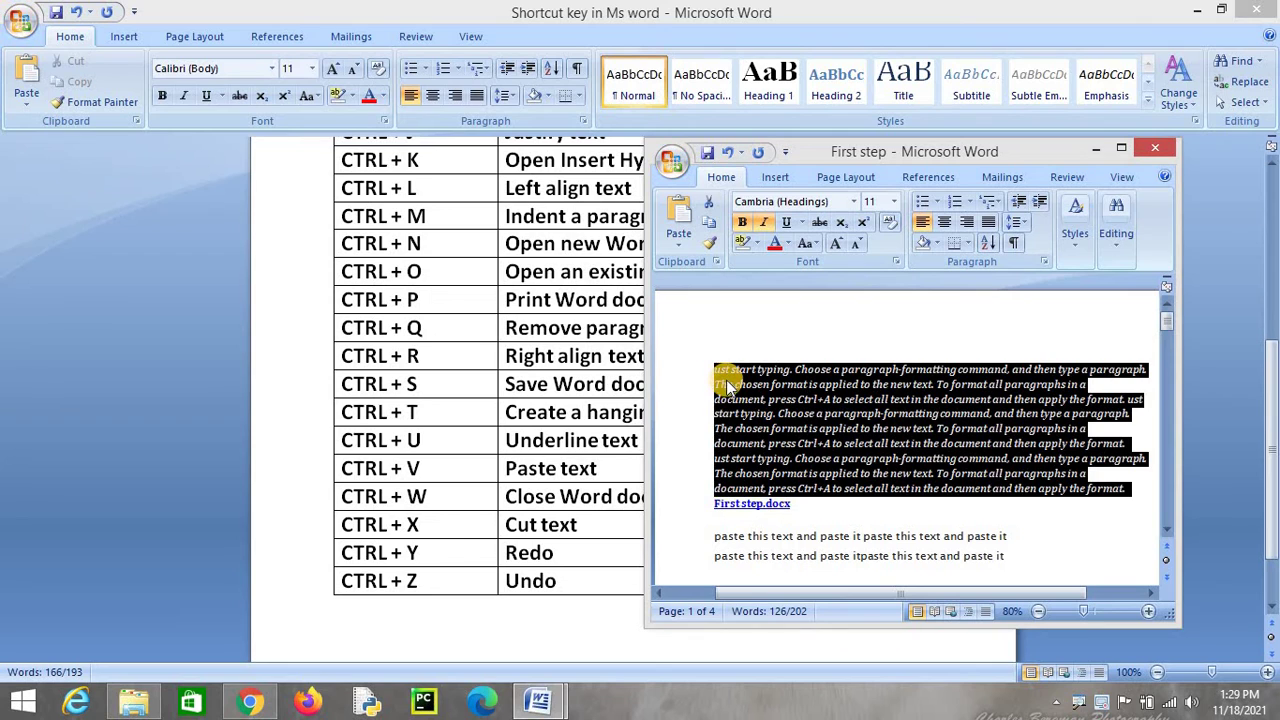
pyautogui.click(689, 368)
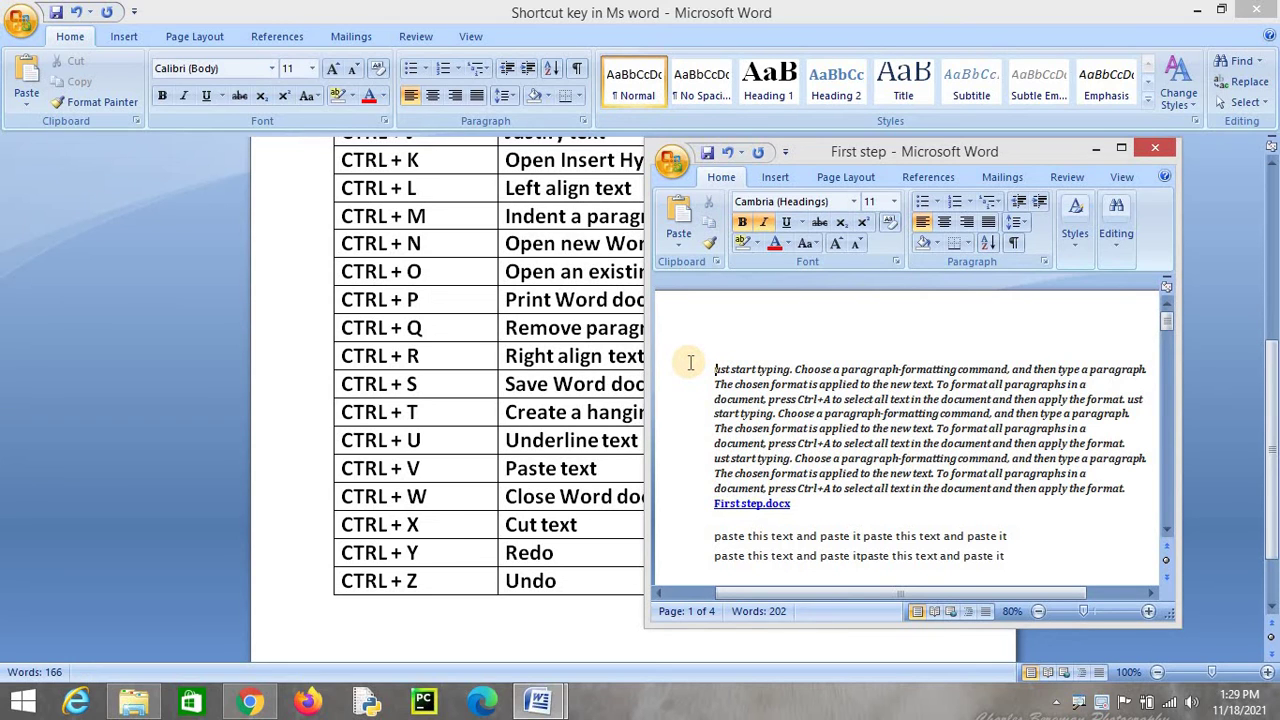
pyautogui.keyDown('ctrl'); pyautogui.click(970, 490); pyautogui.keyUp('ctrl')
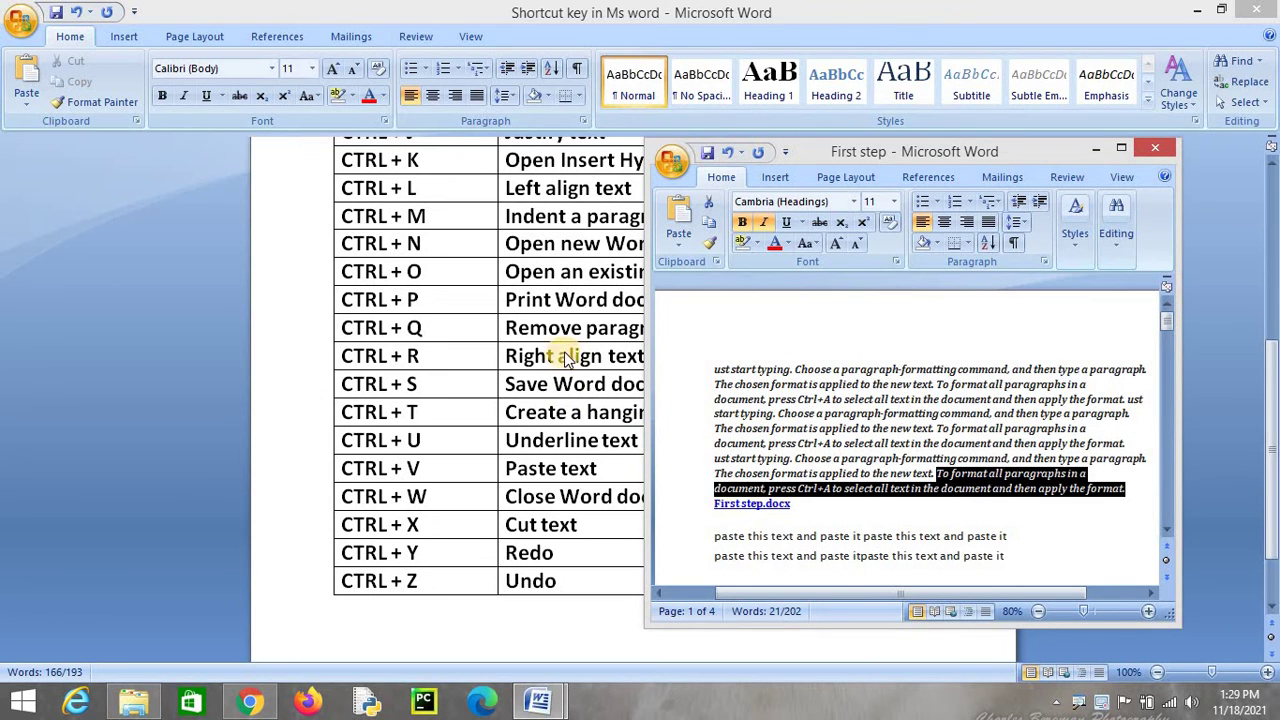
pyautogui.click(714, 329)
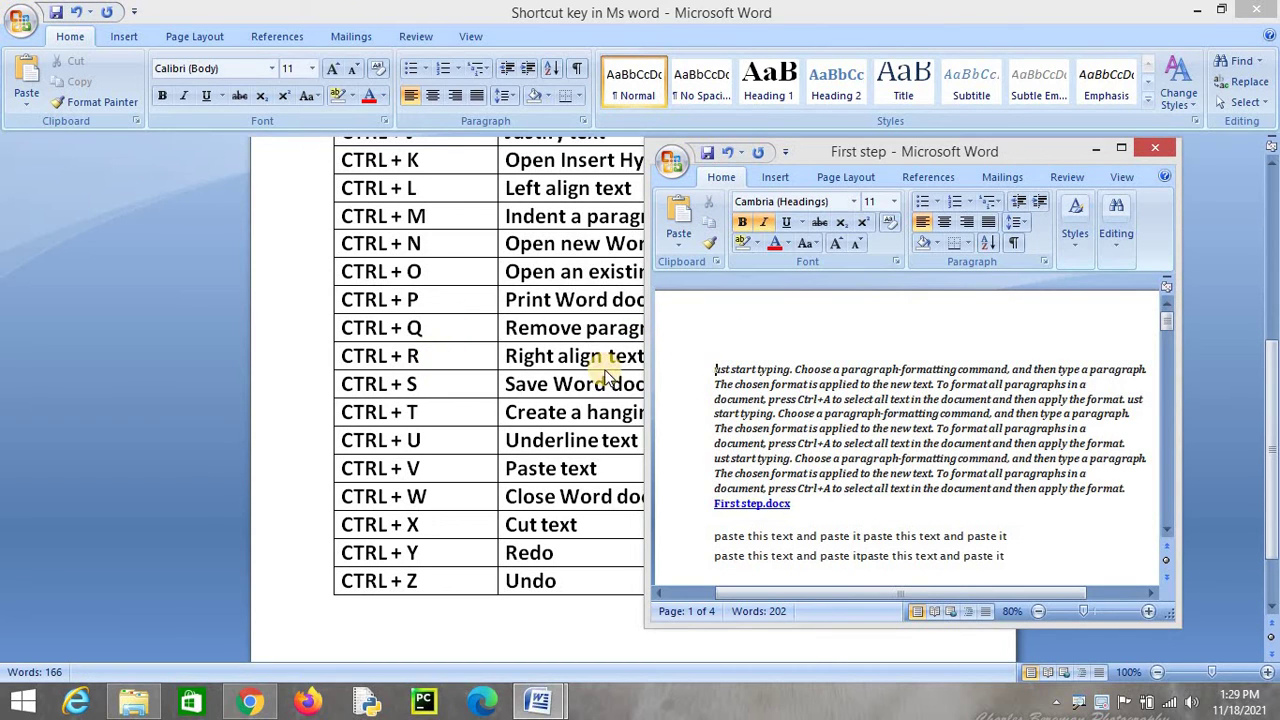
pyautogui.moveTo(719, 368); pyautogui.dragTo(1133, 492)
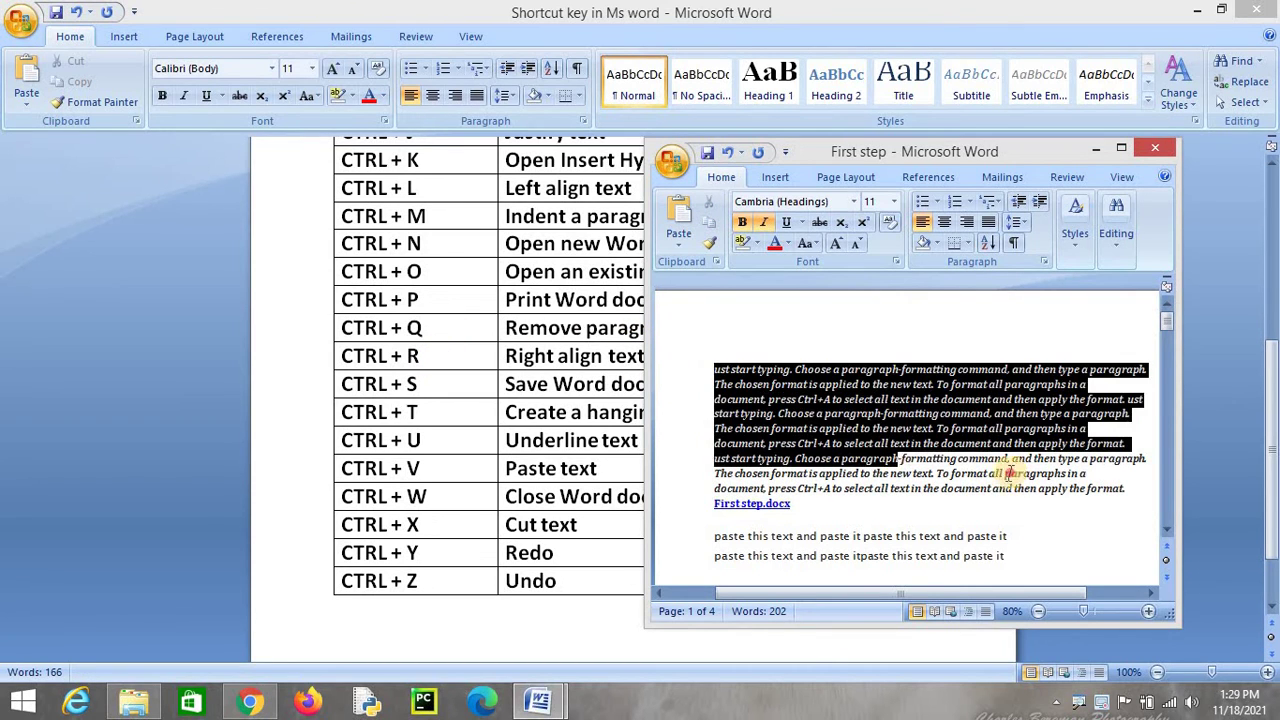
pyautogui.click(988, 226)
pyautogui.click(1035, 475)
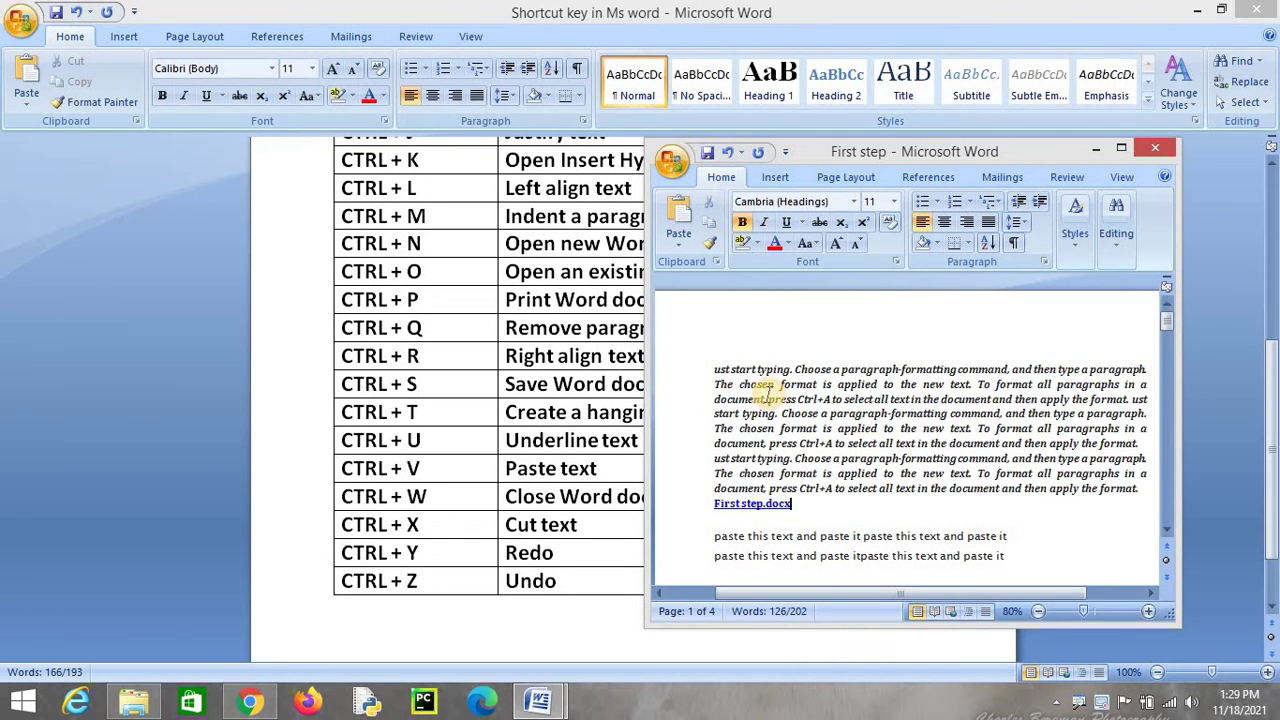
pyautogui.moveTo(710, 374); pyautogui.dragTo(1131, 487)
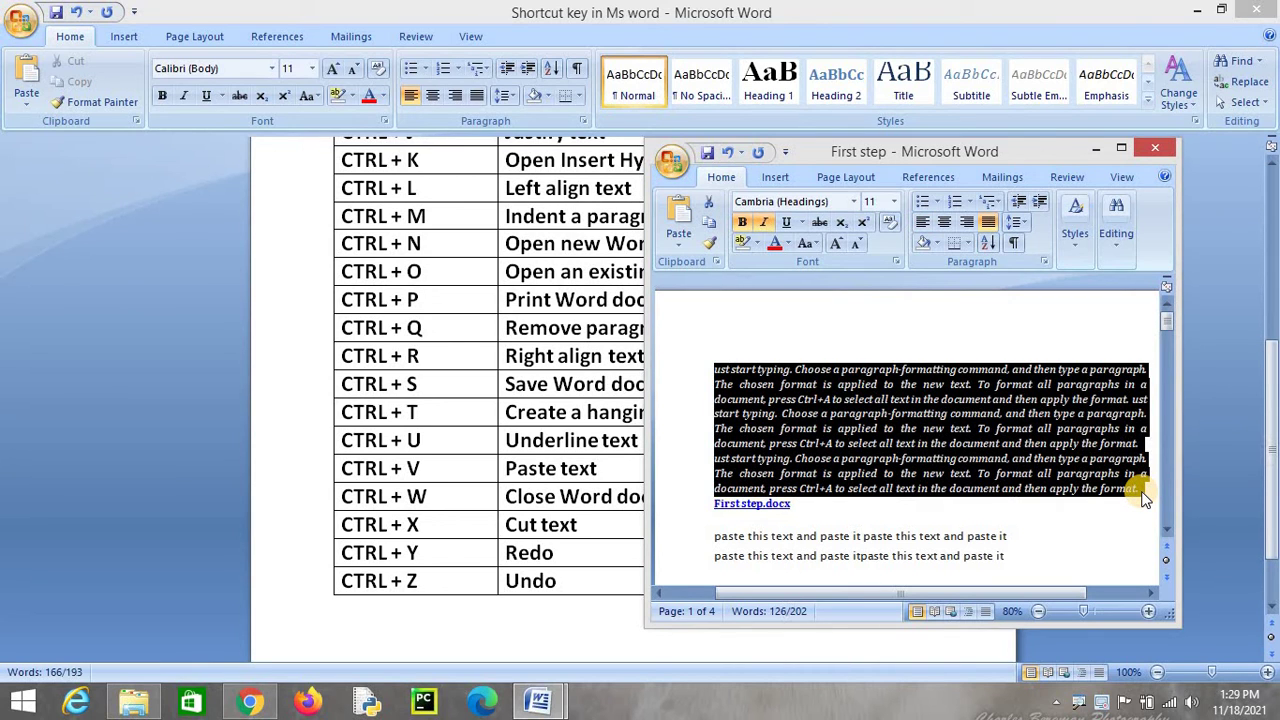
pyautogui.hotkey('ctrl', 'r')
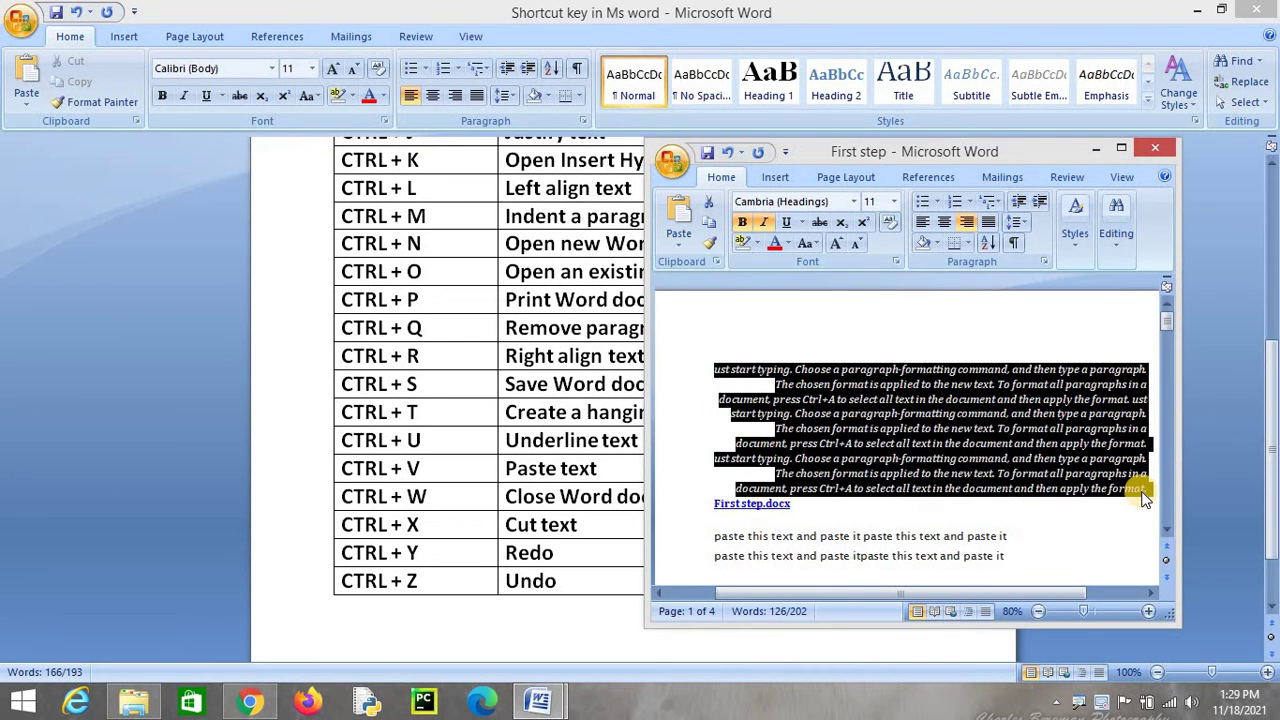
pyautogui.hotkey('ctrl', 'l')
pyautogui.hotkey('ctrl', 'r')
pyautogui.hotkey('ctrl', 'l')
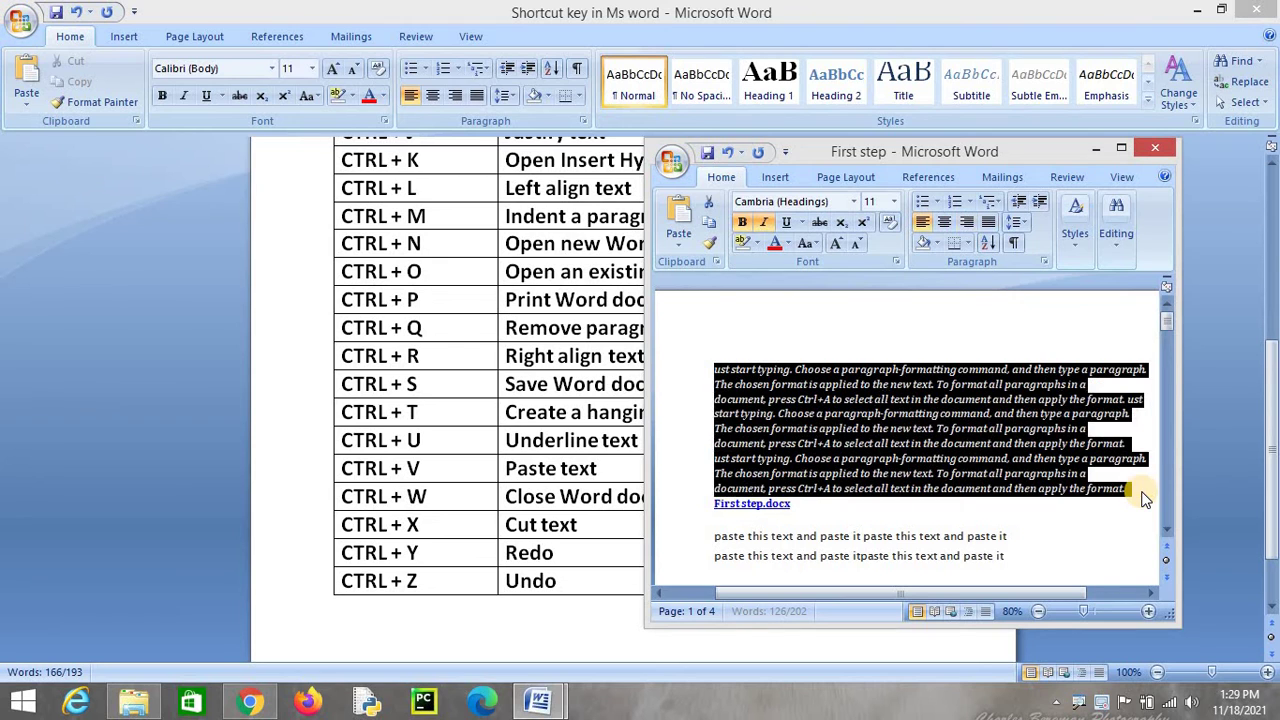
pyautogui.hotkey('ctrl', 'r')
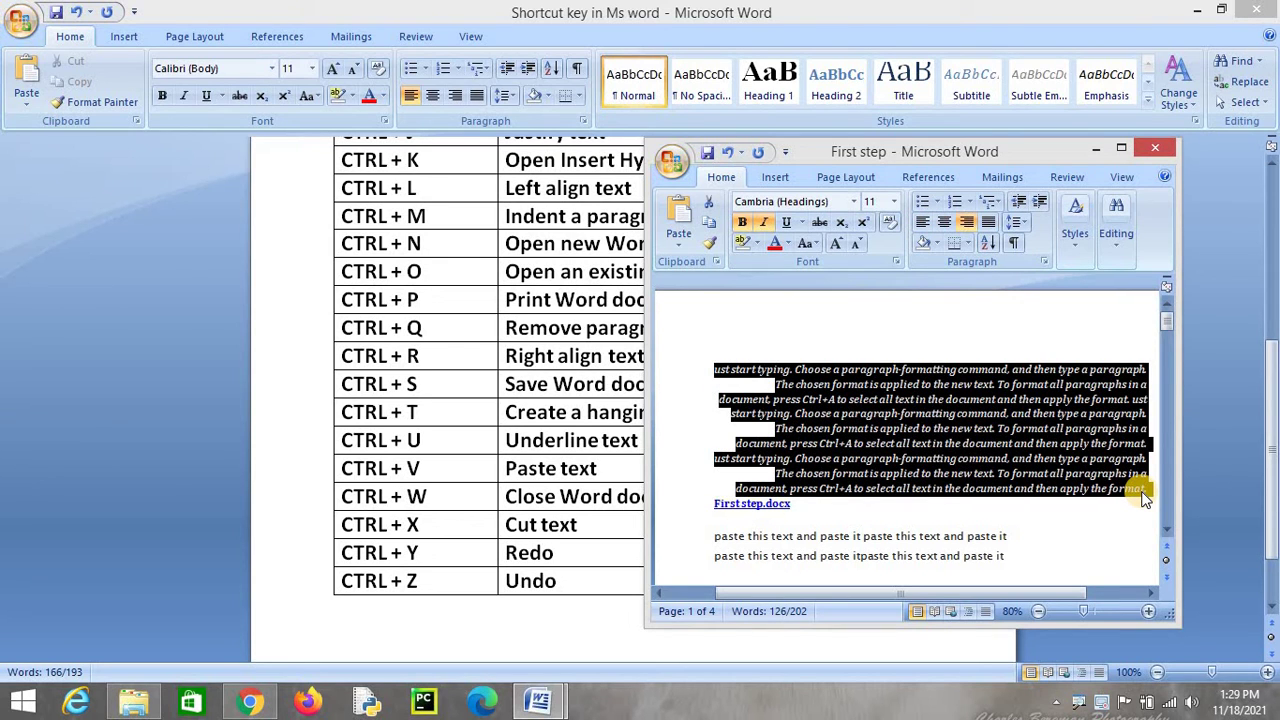
pyautogui.hotkey('ctrl', 'l')
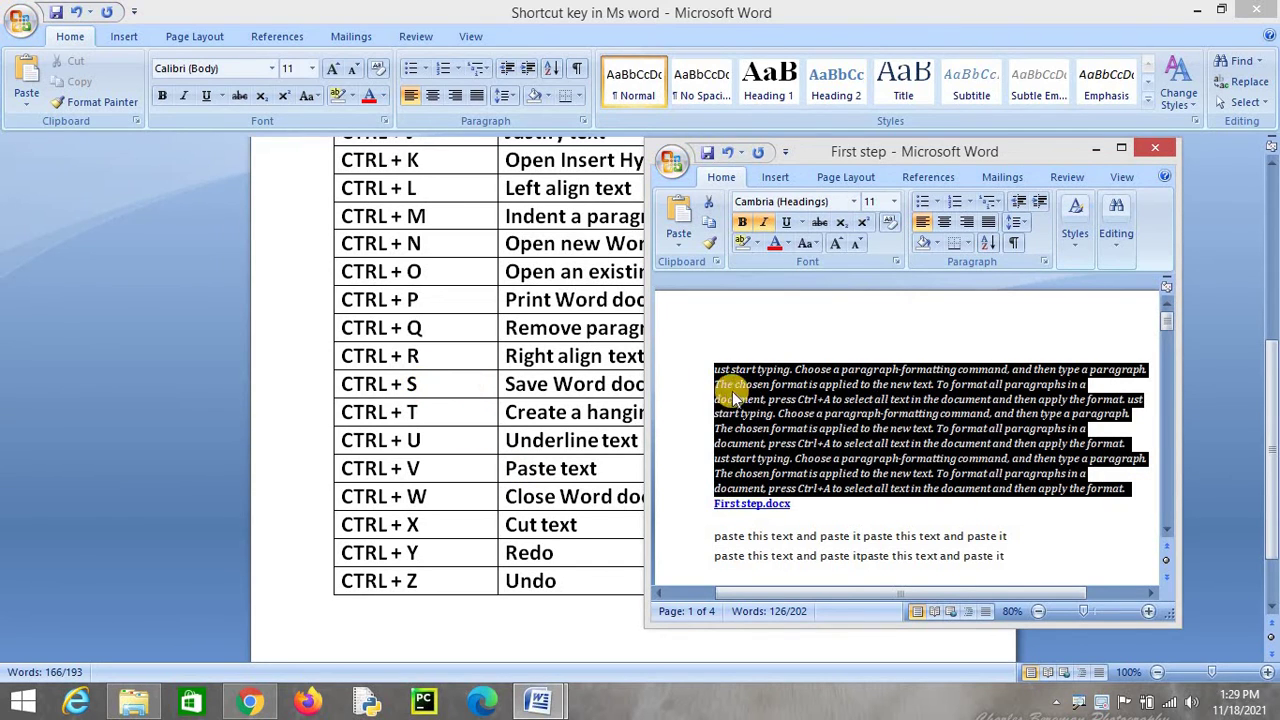
pyautogui.click(775, 320)
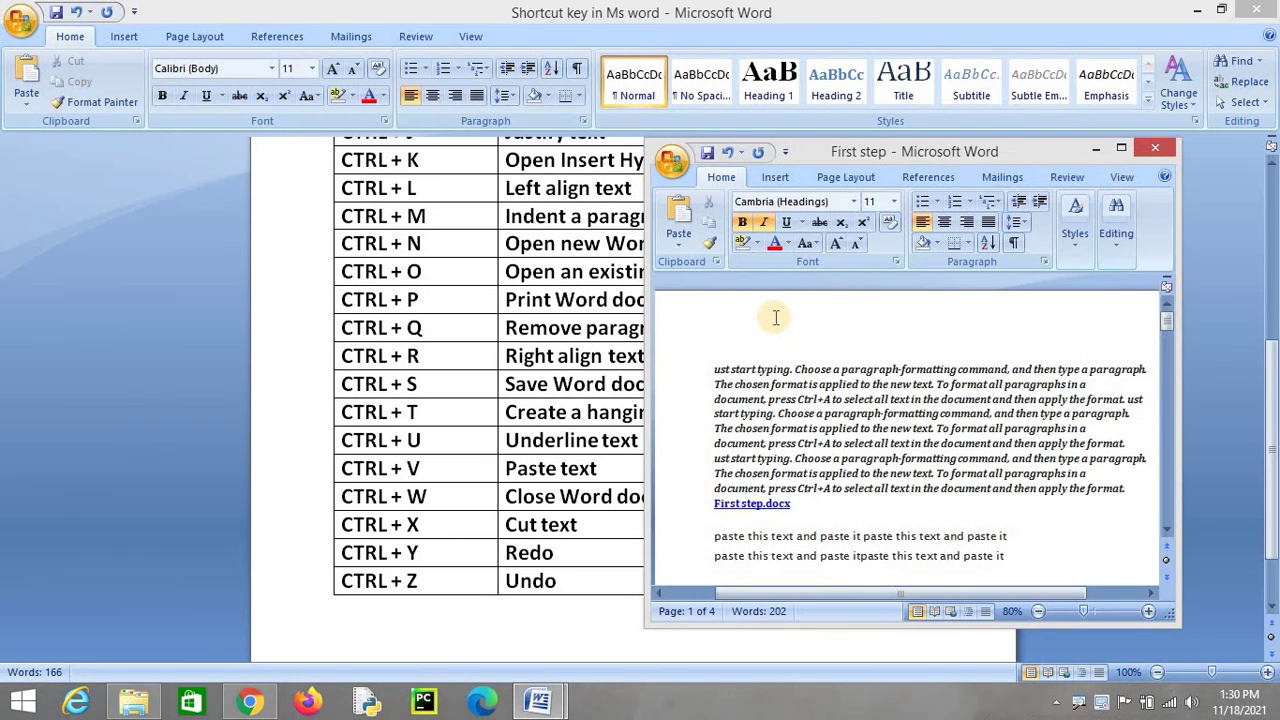
# - Save the document and give the italic paragraphs a hanging indent, deepened three times with Ctrl+T
pyautogui.hotkey('ctrl', 's')
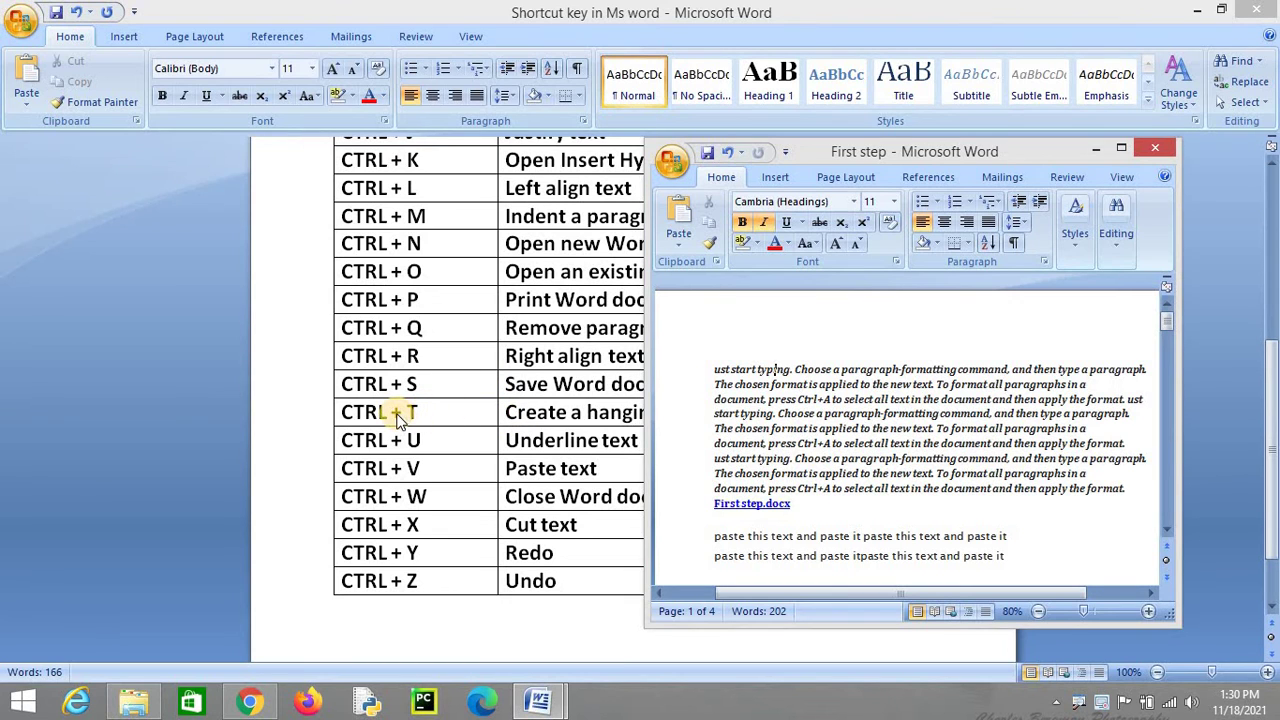
pyautogui.moveTo(714, 368)
pyautogui.mouseDown()
pyautogui.moveTo(980, 514)
pyautogui.moveTo(1066, 523)
pyautogui.moveTo(1126, 487)
pyautogui.mouseUp()
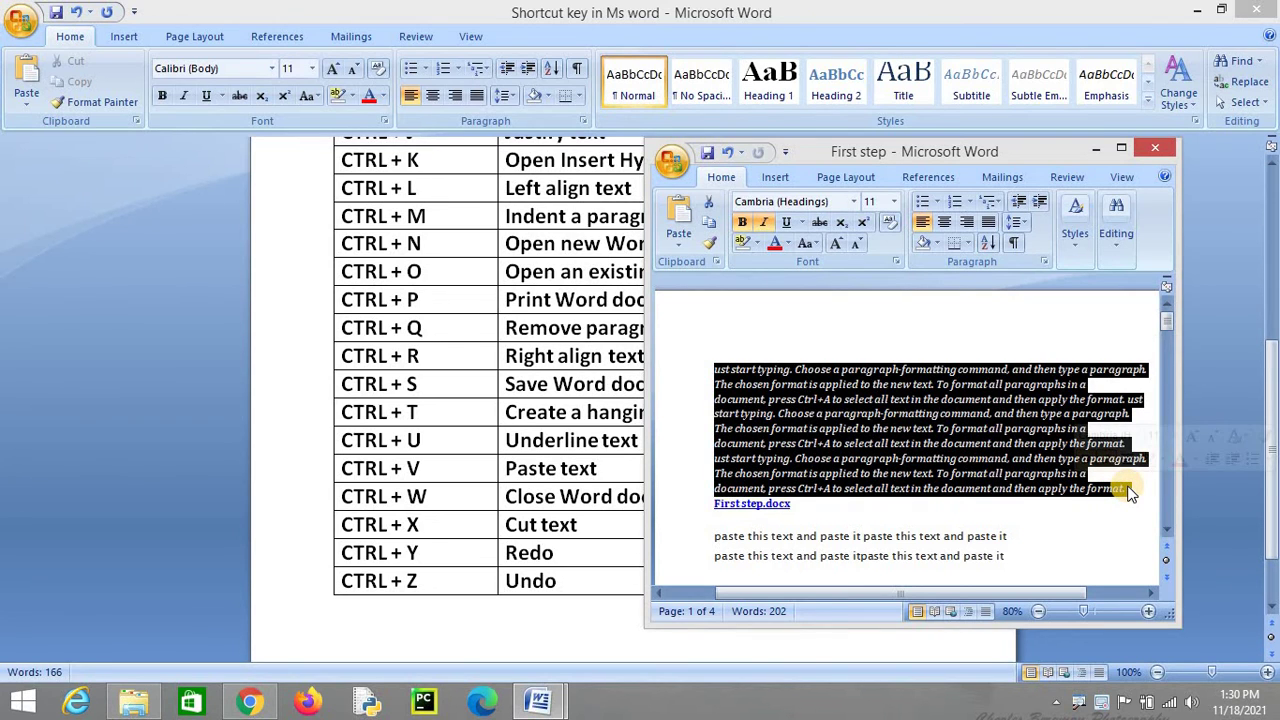
pyautogui.hotkey('ctrl', 't')
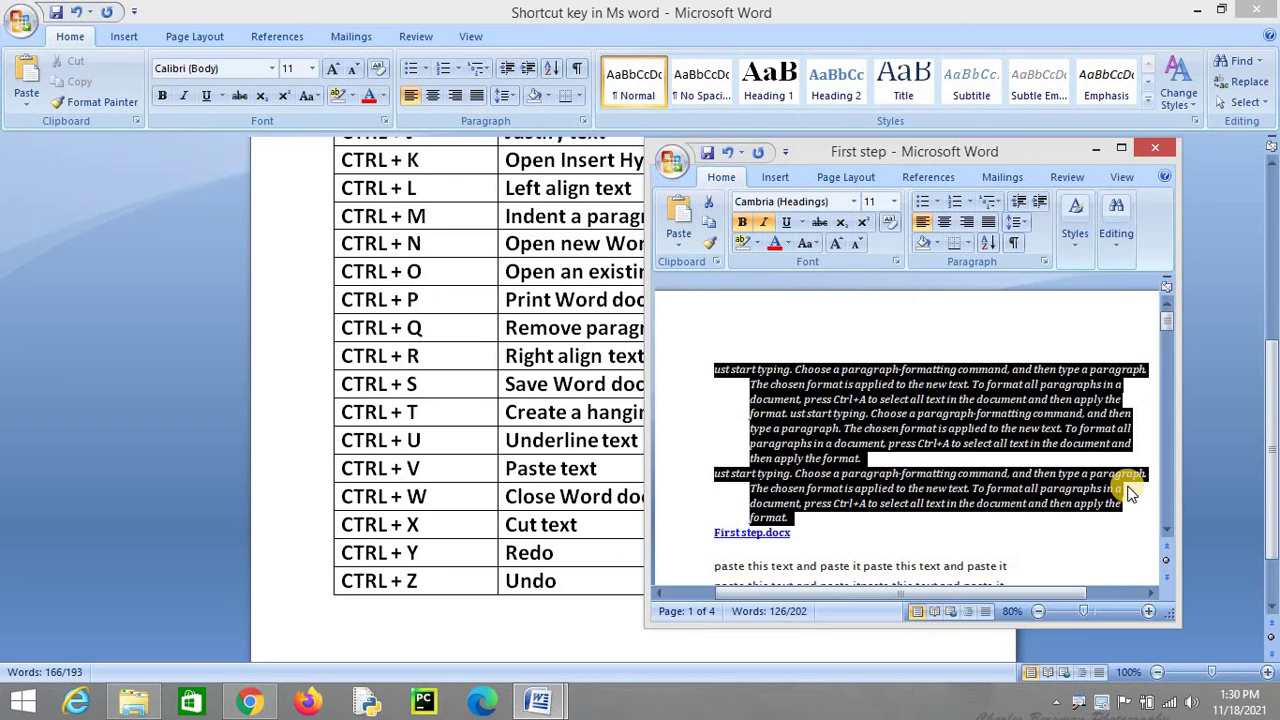
pyautogui.hotkey('ctrl', 't')
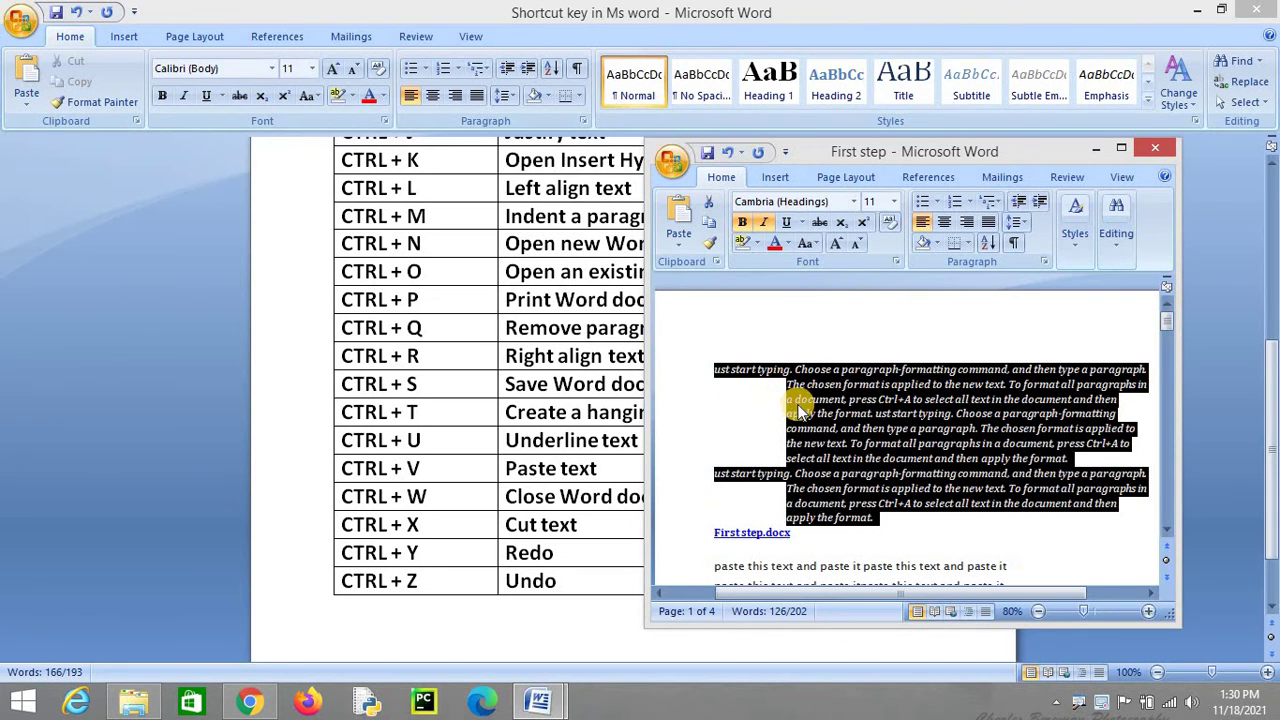
pyautogui.hotkey('ctrl', 't')
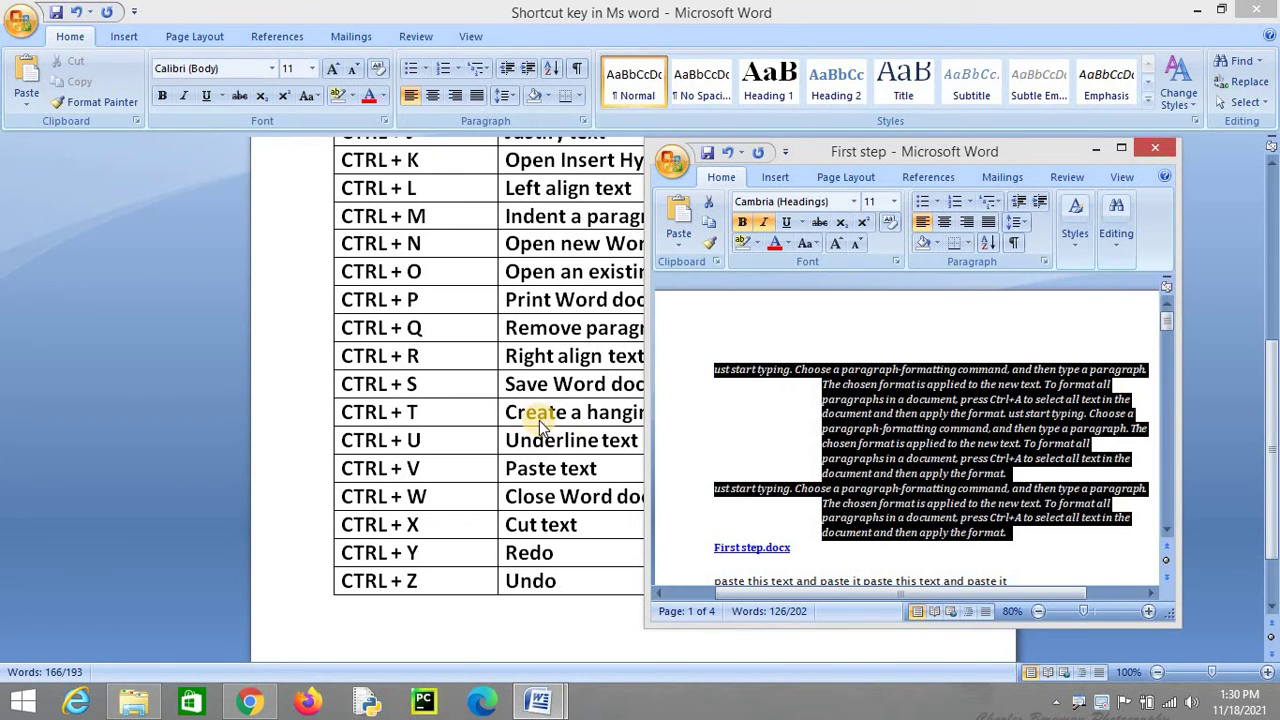
# - Underline the italic paragraphs through the First step.docx line with Ctrl+U
pyautogui.click(742, 448)
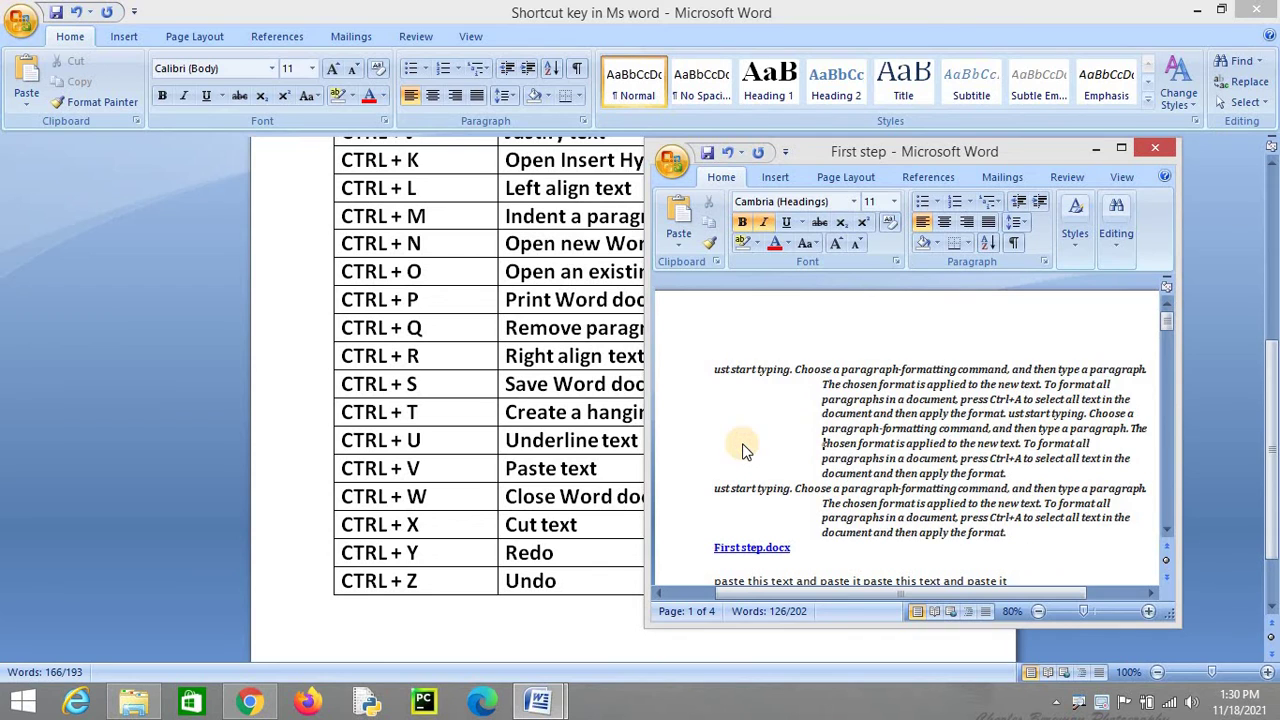
pyautogui.moveTo(1010, 548)
pyautogui.mouseDown()
pyautogui.moveTo(908, 518)
pyautogui.moveTo(730, 369)
pyautogui.mouseUp()
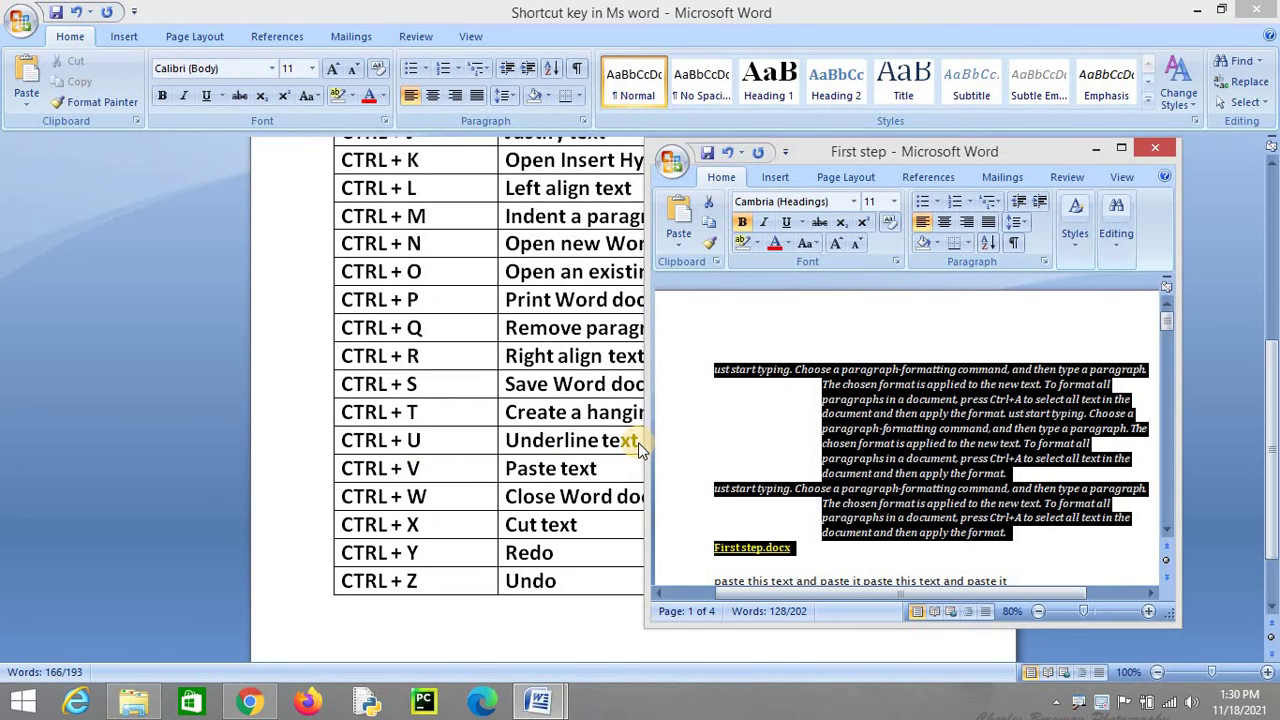
pyautogui.hotkey('ctrl', 'u')
pyautogui.hotkey('ctrl', 'u')
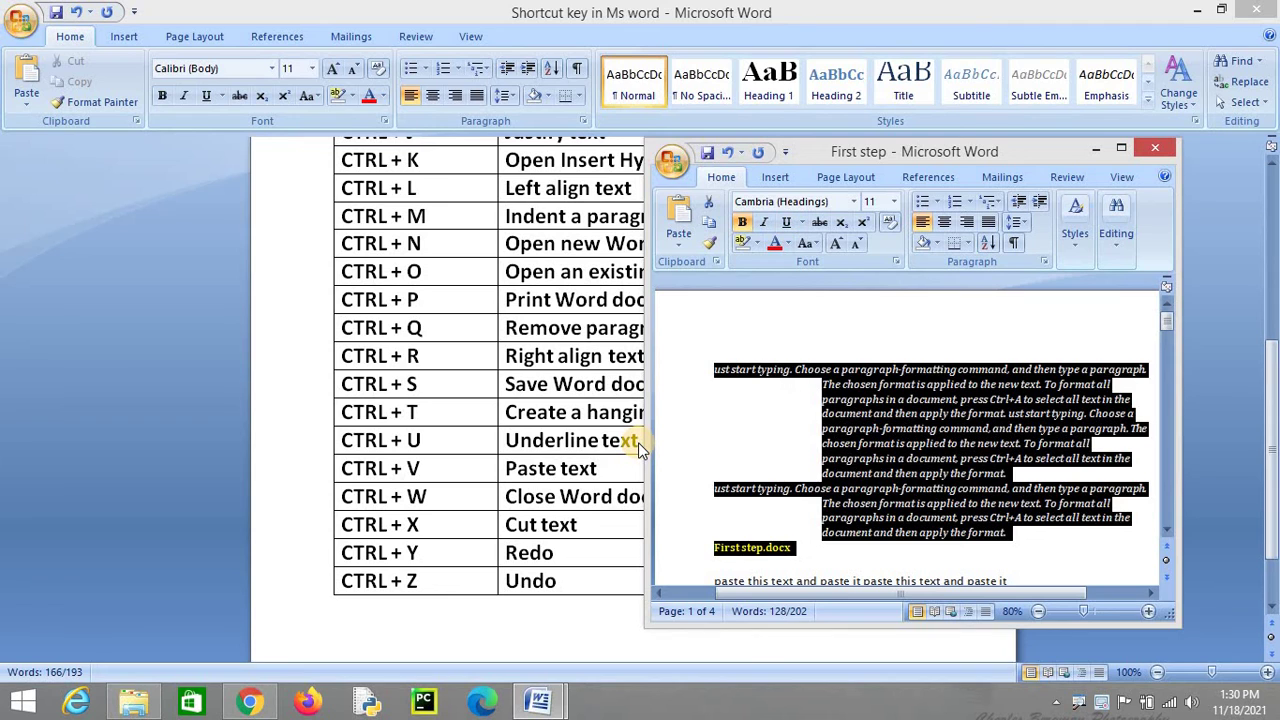
pyautogui.hotkey('ctrl', 'u')
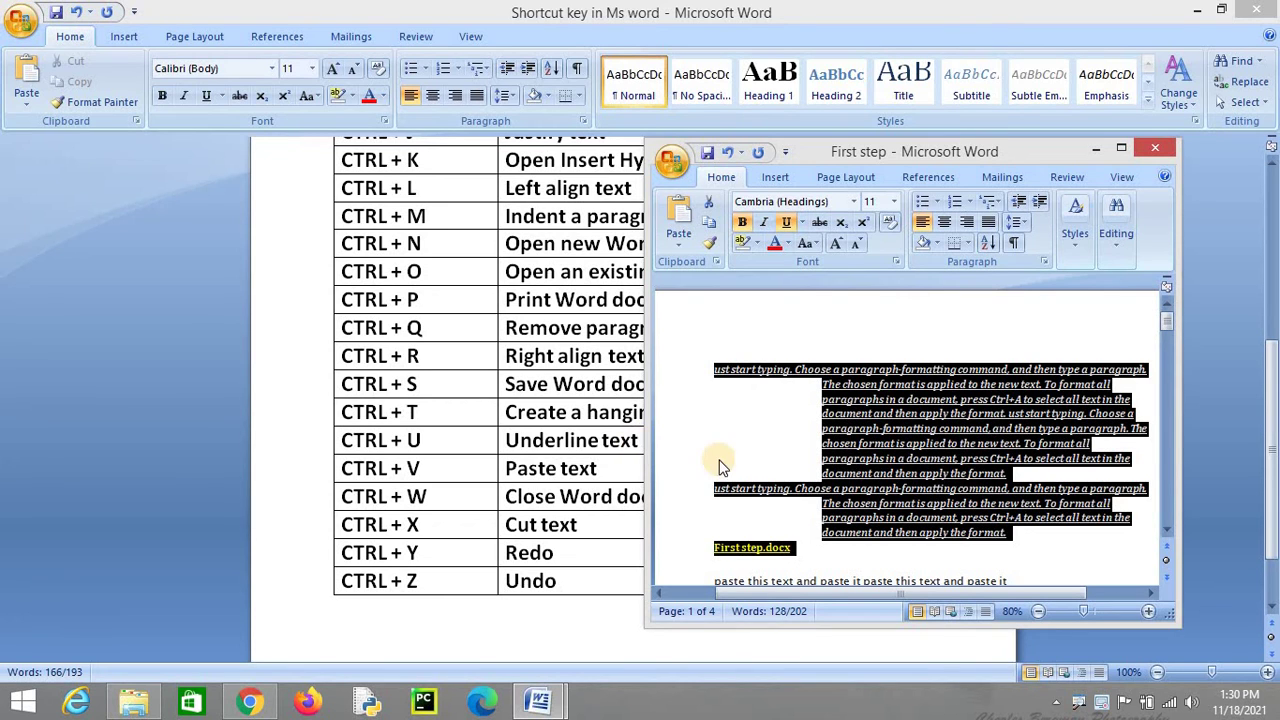
# - Paste more copies of 'paste this text' at the end of the second line, reaching 214 words
pyautogui.click(720, 465)
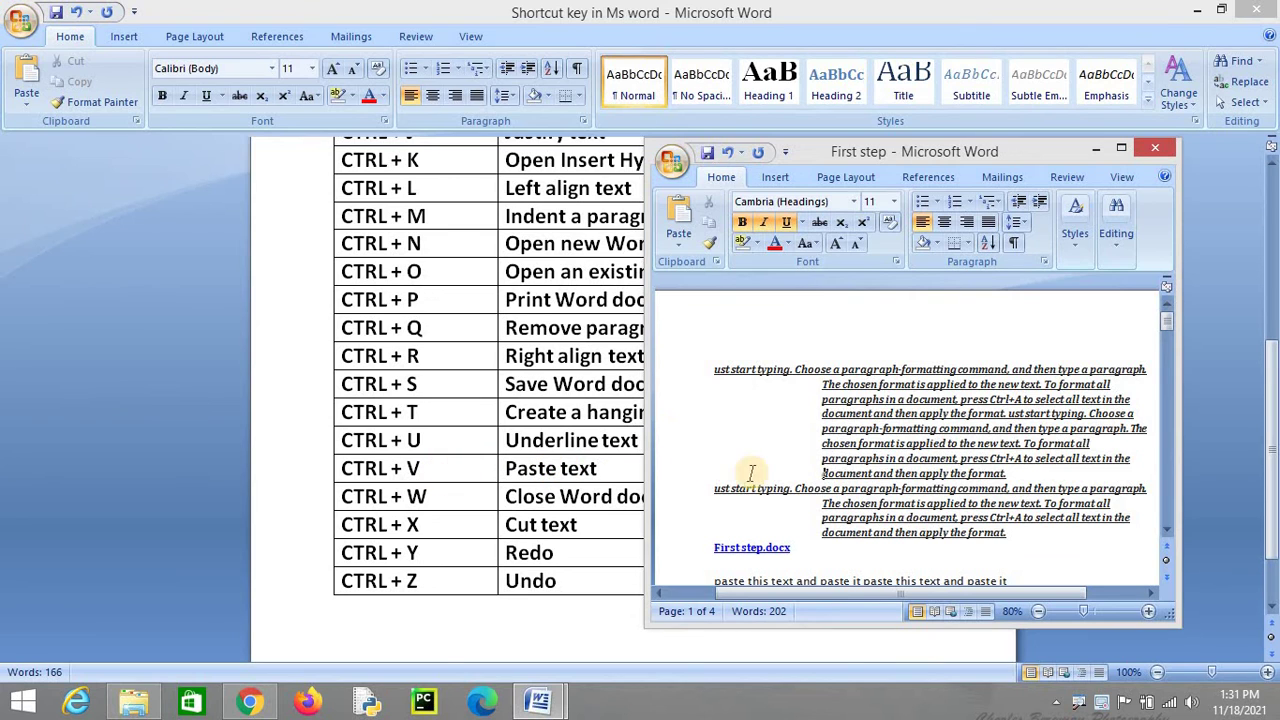
pyautogui.write('paste this text and paste it')
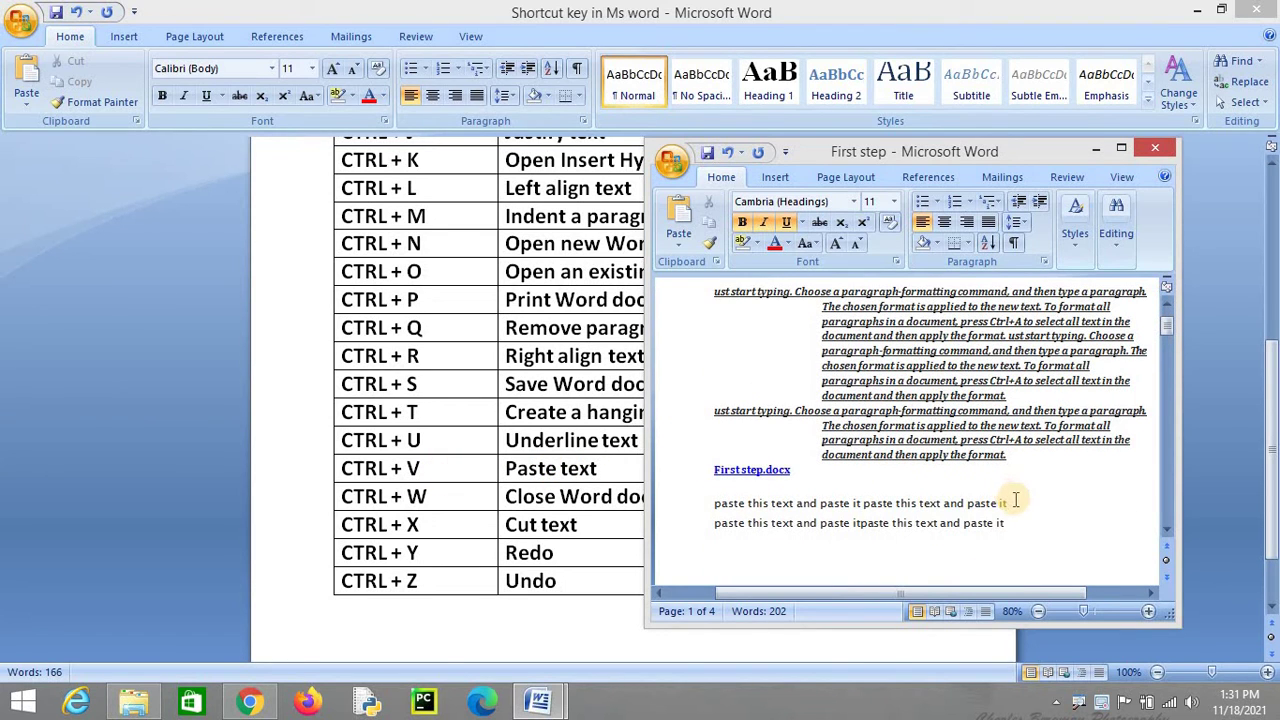
pyautogui.moveTo(1008, 503); pyautogui.dragTo(711, 505)
pyautogui.hotkey('ctrl', 'c')
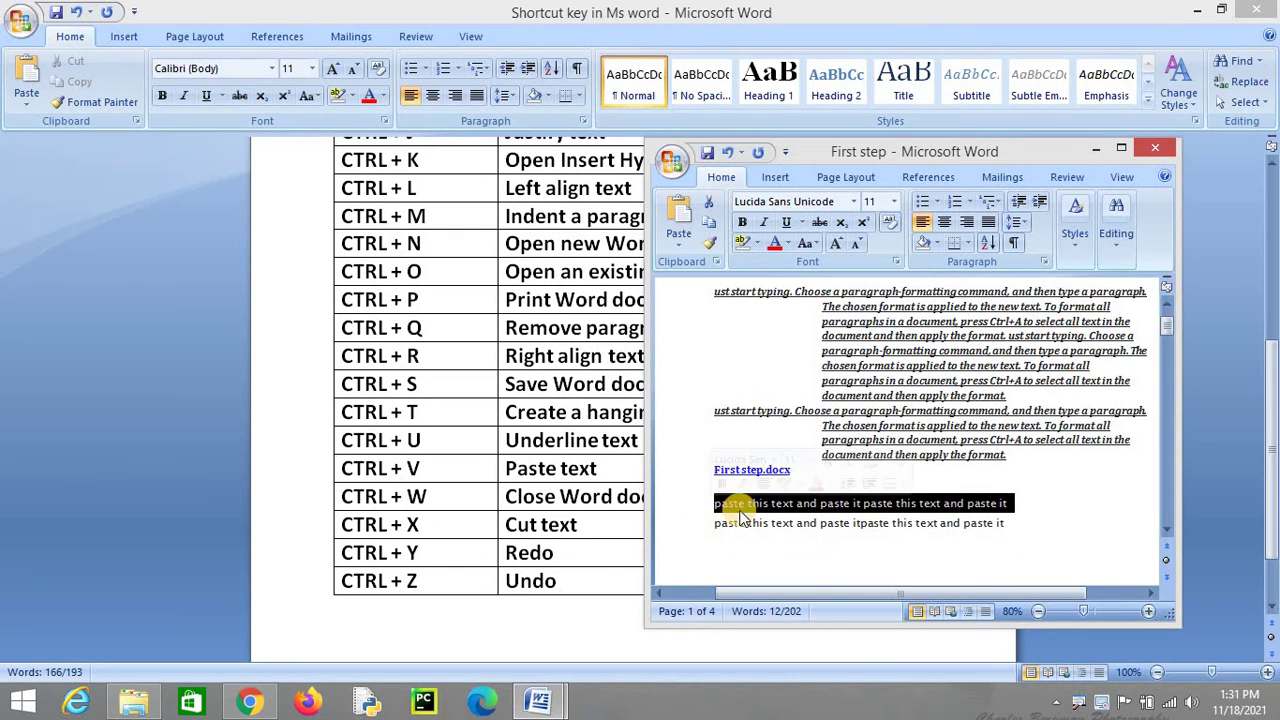
pyautogui.click(1022, 521)
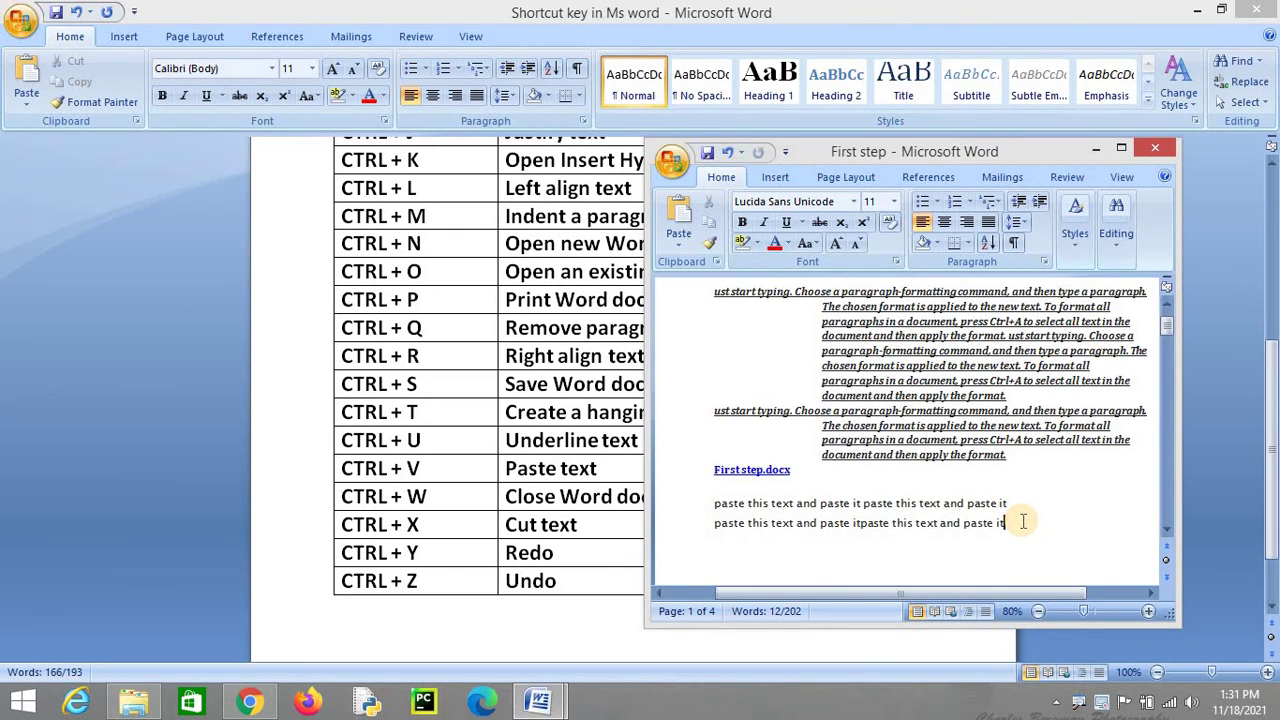
pyautogui.hotkey('ctrl', 'v')
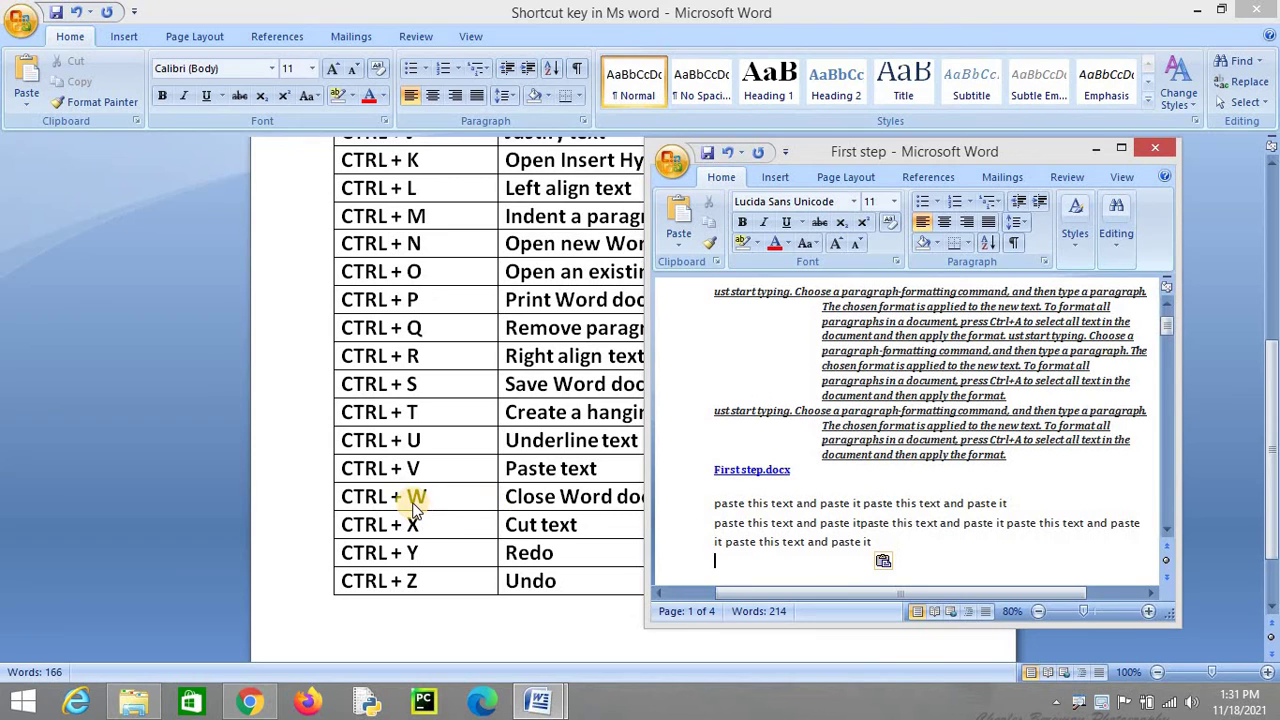
pyautogui.click(800, 482)
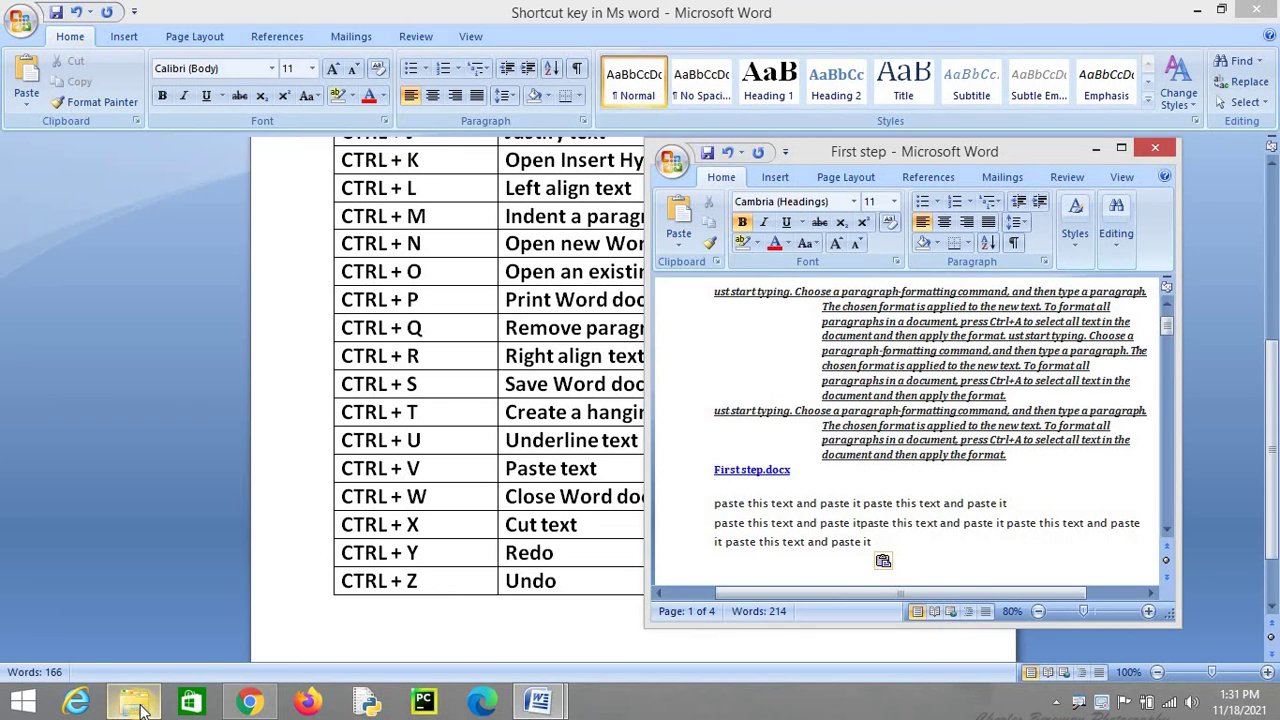
# - From the Python presentations folder, open First step, close it with Alt+F4, and save the changes
pyautogui.click(250, 600)
pyautogui.click(538, 700)
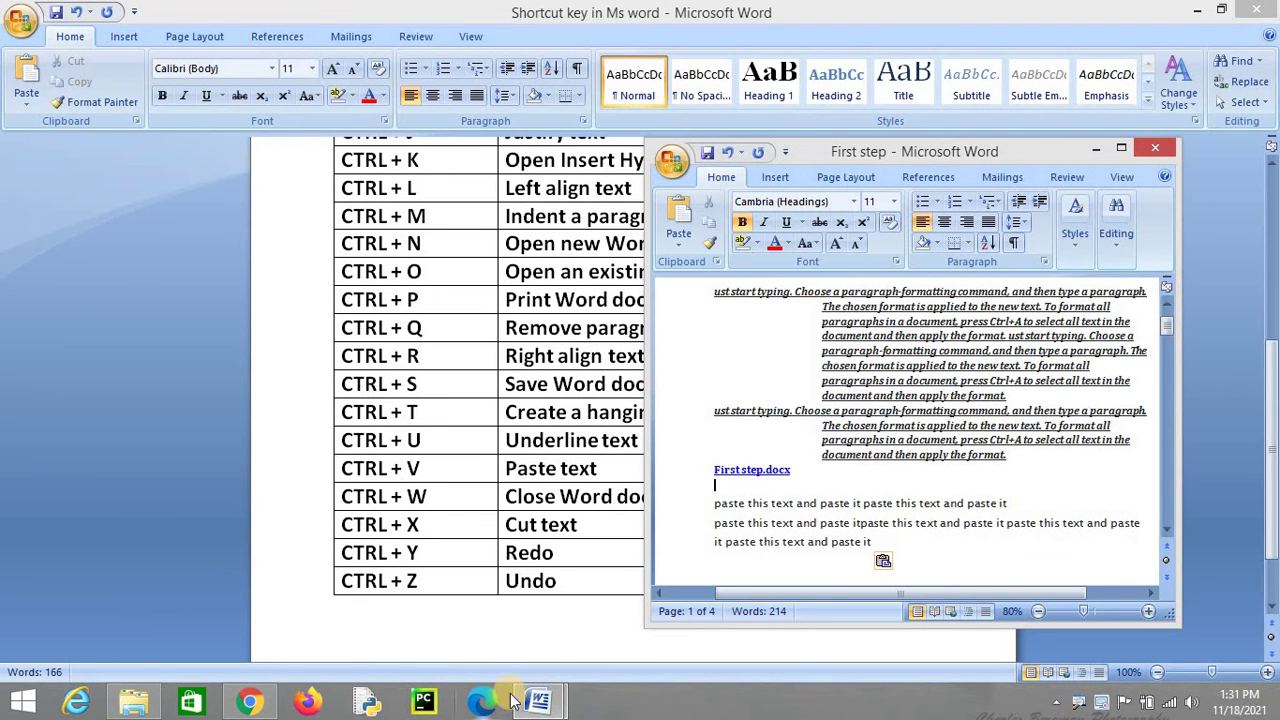
pyautogui.moveTo(147, 703)
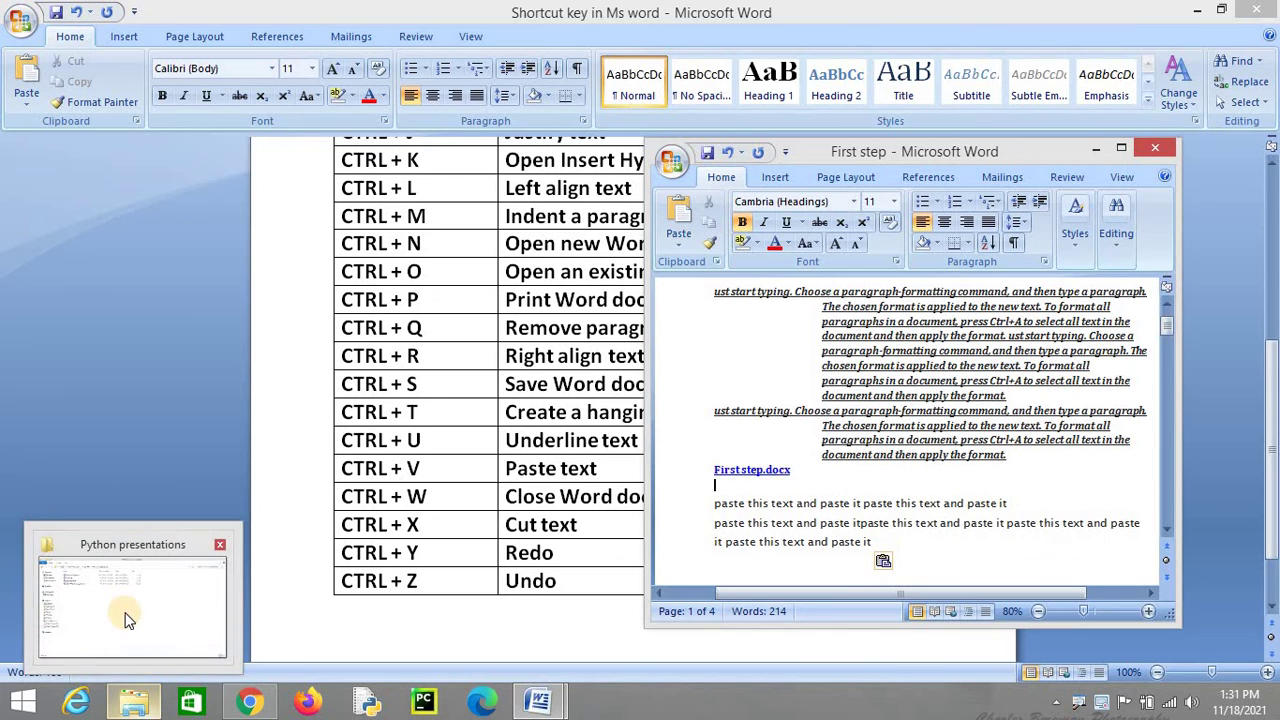
pyautogui.click(126, 614)
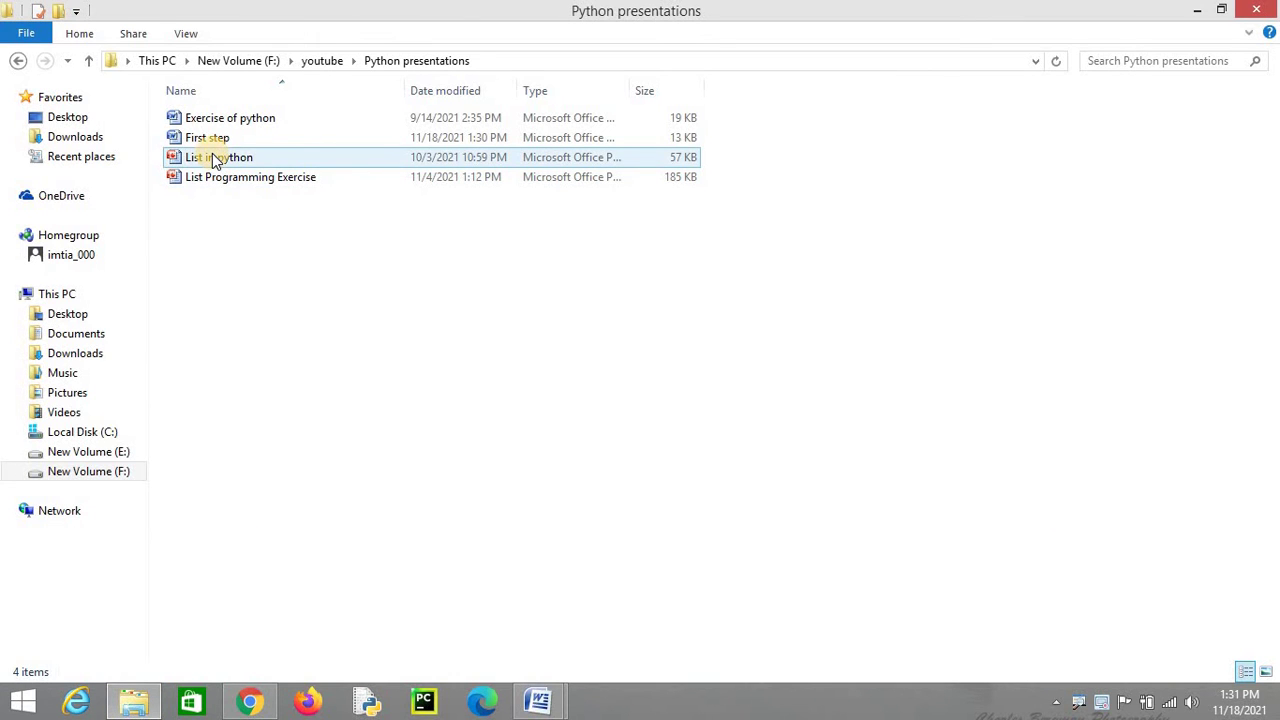
pyautogui.doubleClick(205, 140)
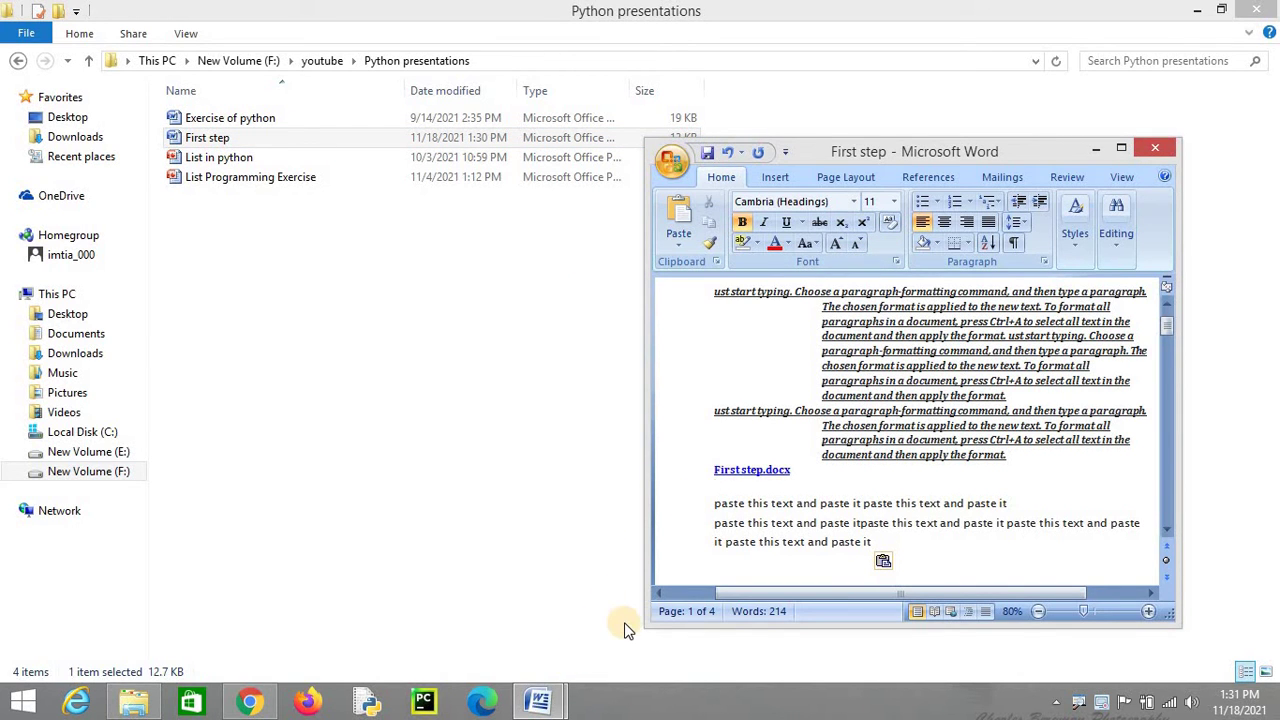
pyautogui.hotkey('alt', 'F4')
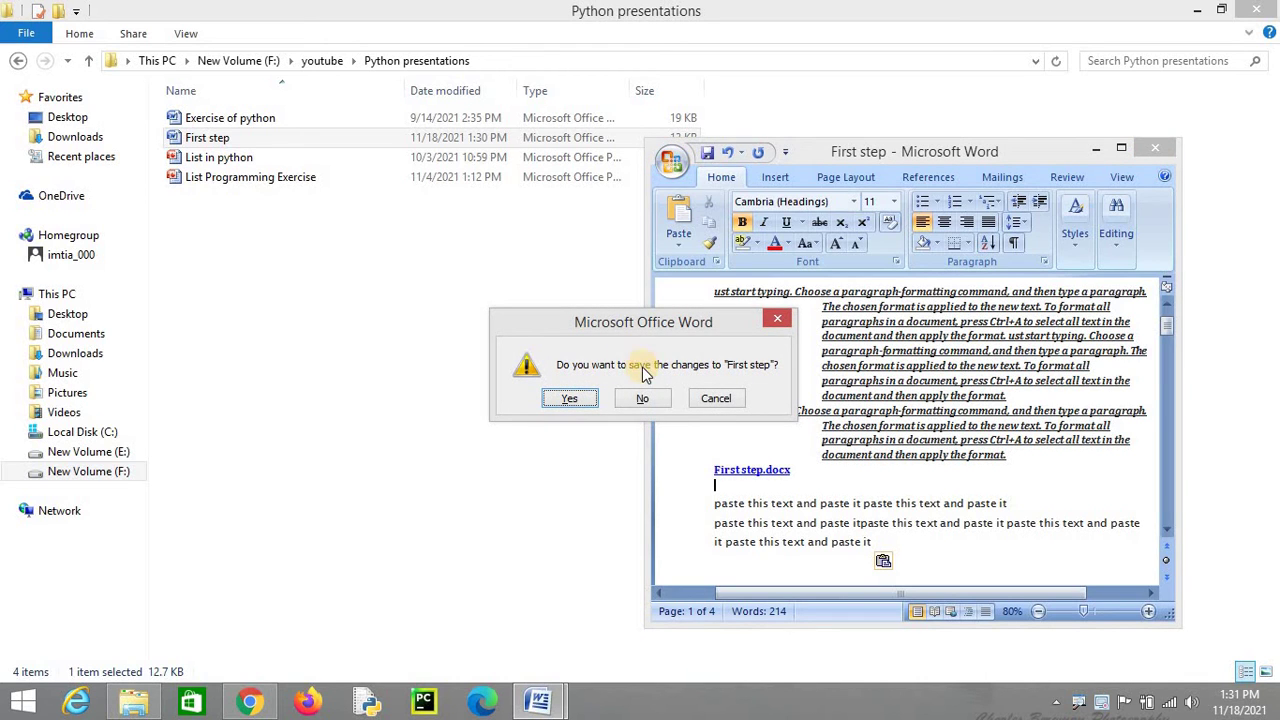
pyautogui.click(577, 400)
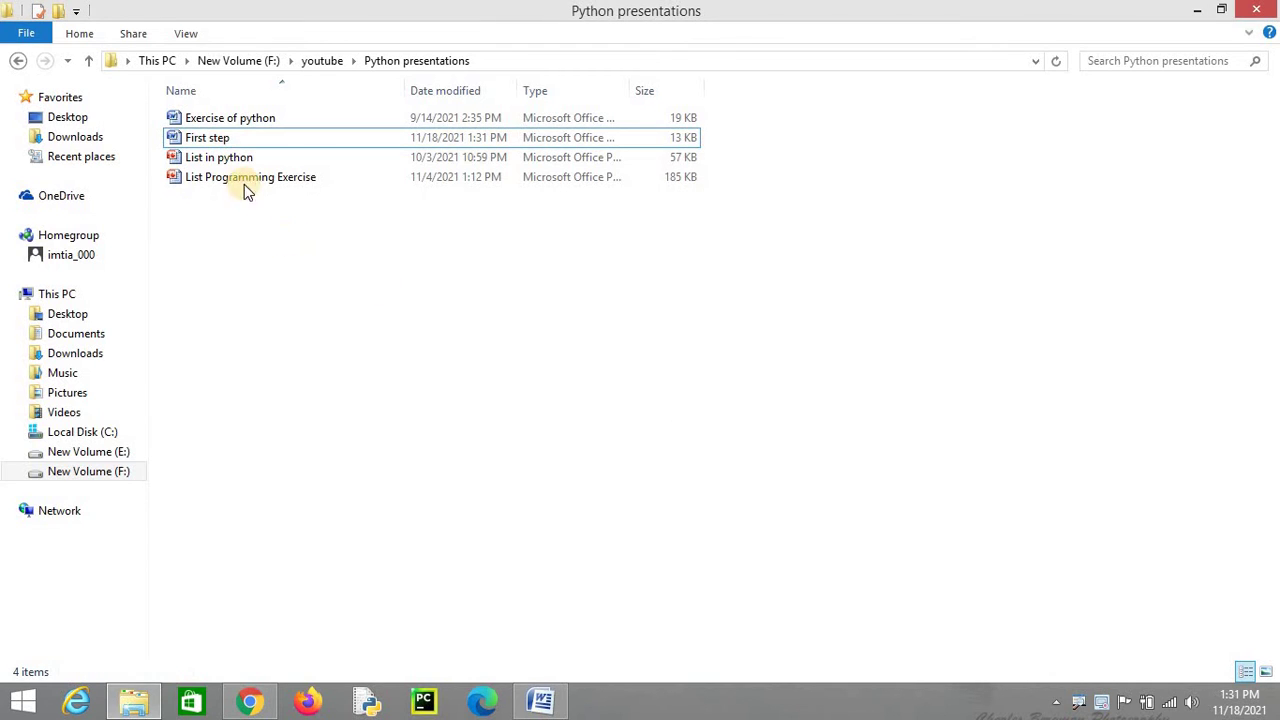
# - Close the First step document with Ctrl+W and reopen it from the Python presentations folder
pyautogui.doubleClick(220, 140)
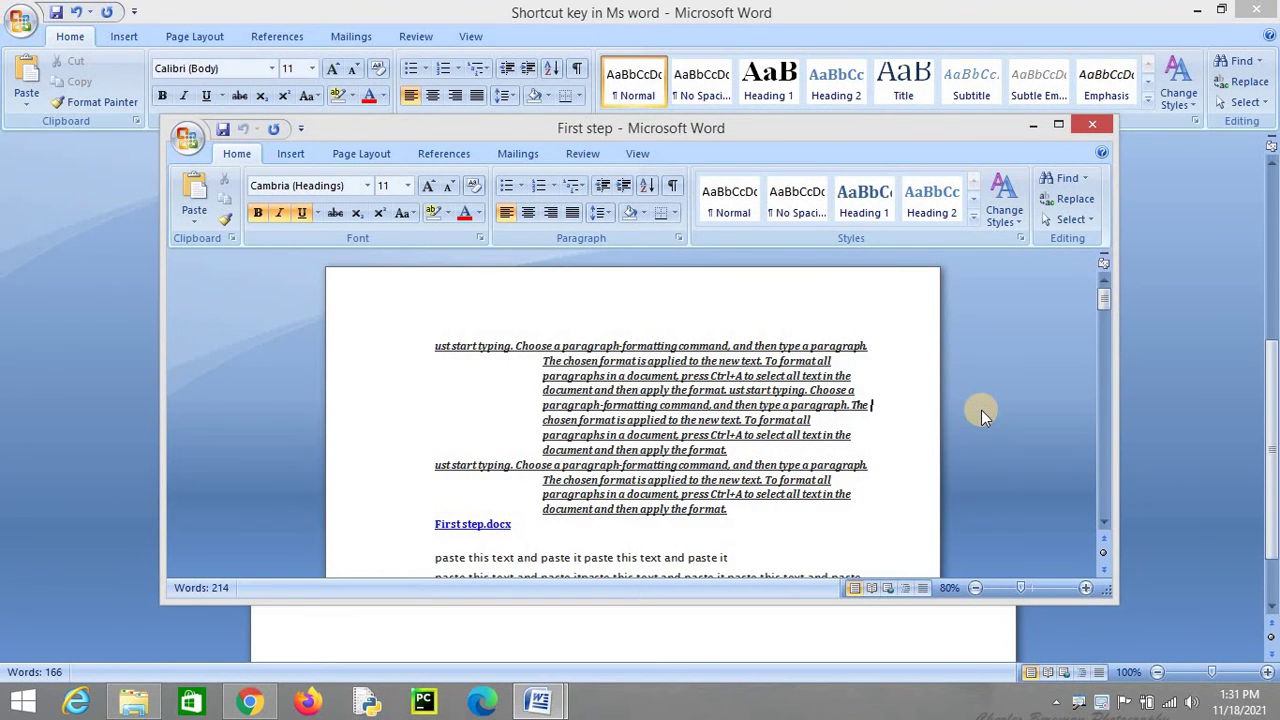
pyautogui.hotkey('ctrl', 'w')
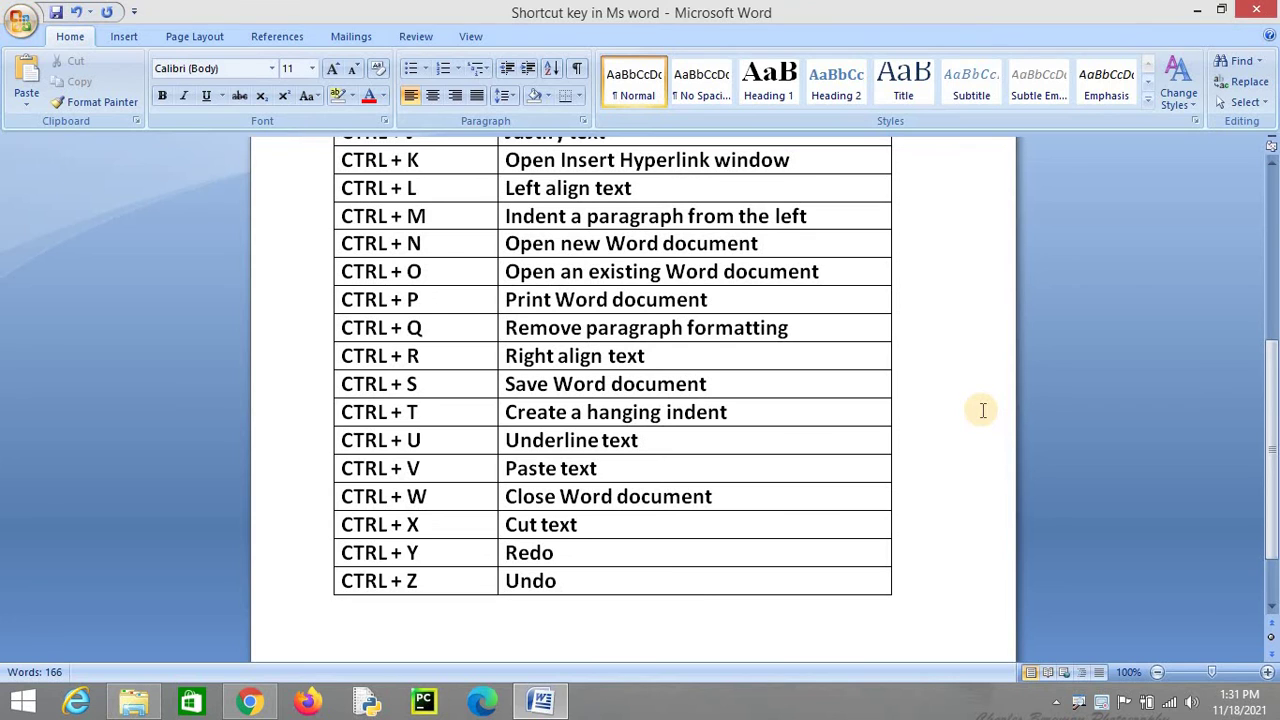
pyautogui.click(455, 620)
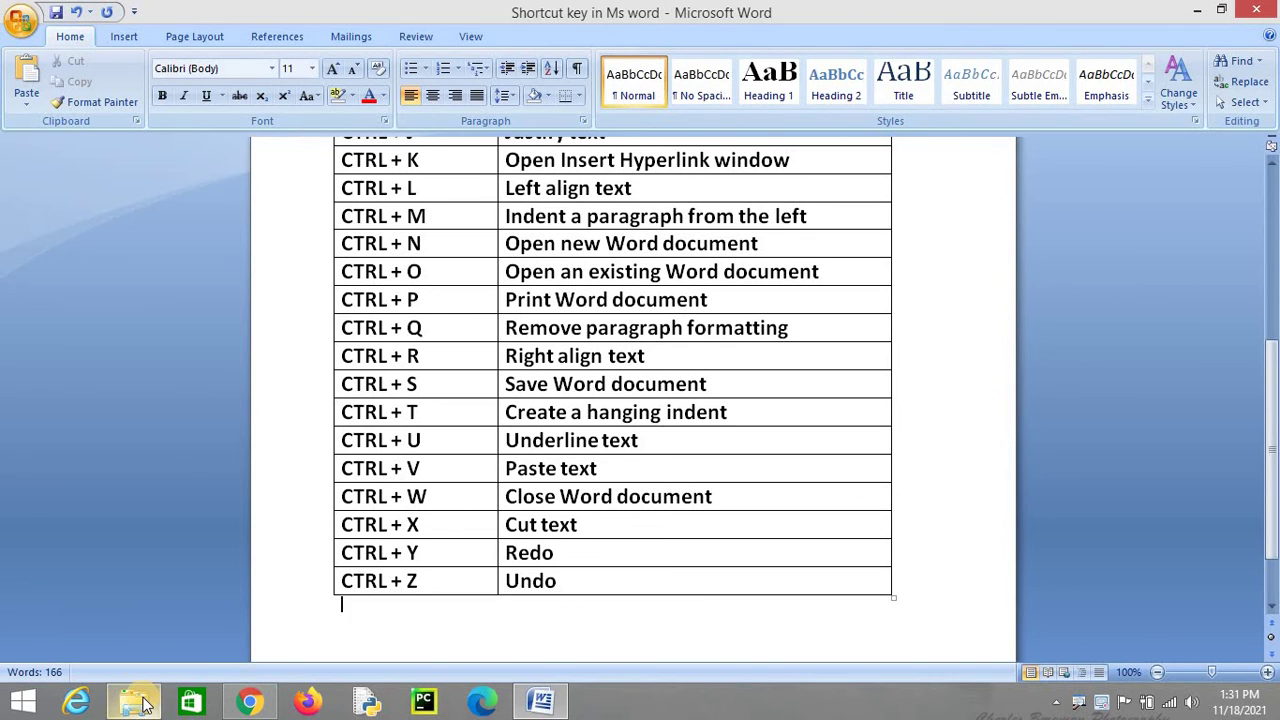
pyautogui.moveTo(143, 705)
pyautogui.click(139, 614)
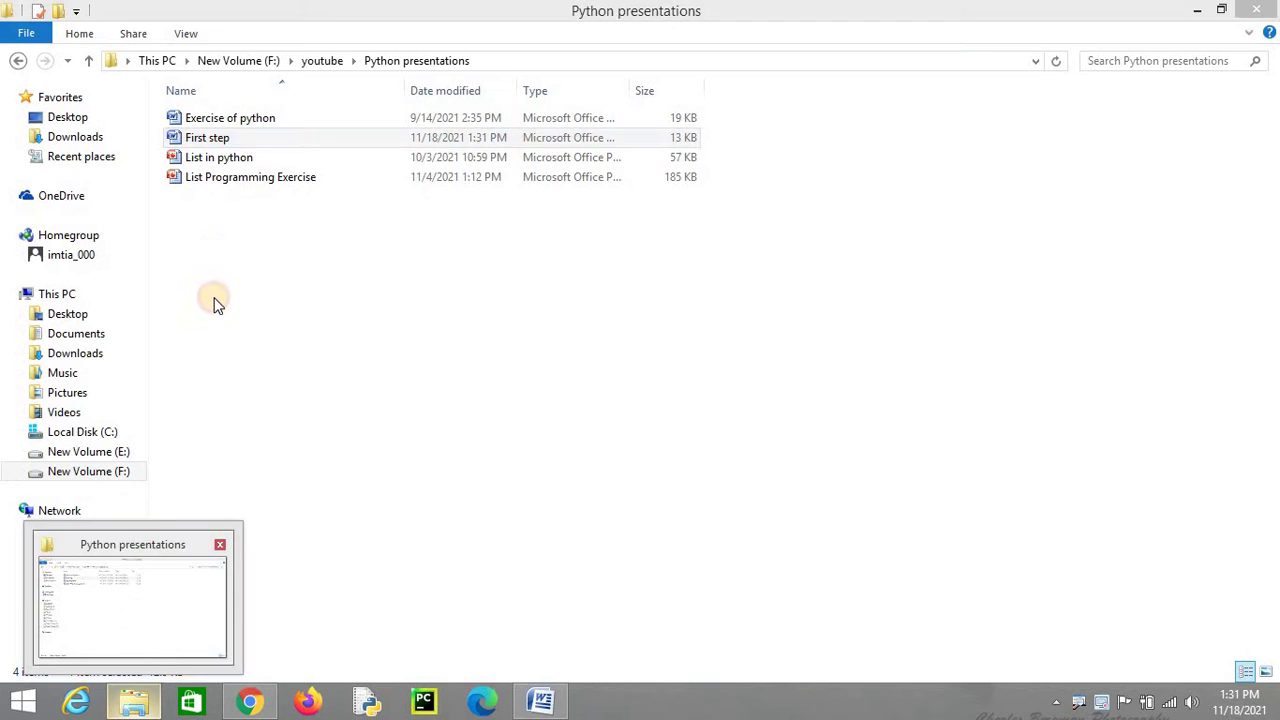
pyautogui.doubleClick(200, 138)
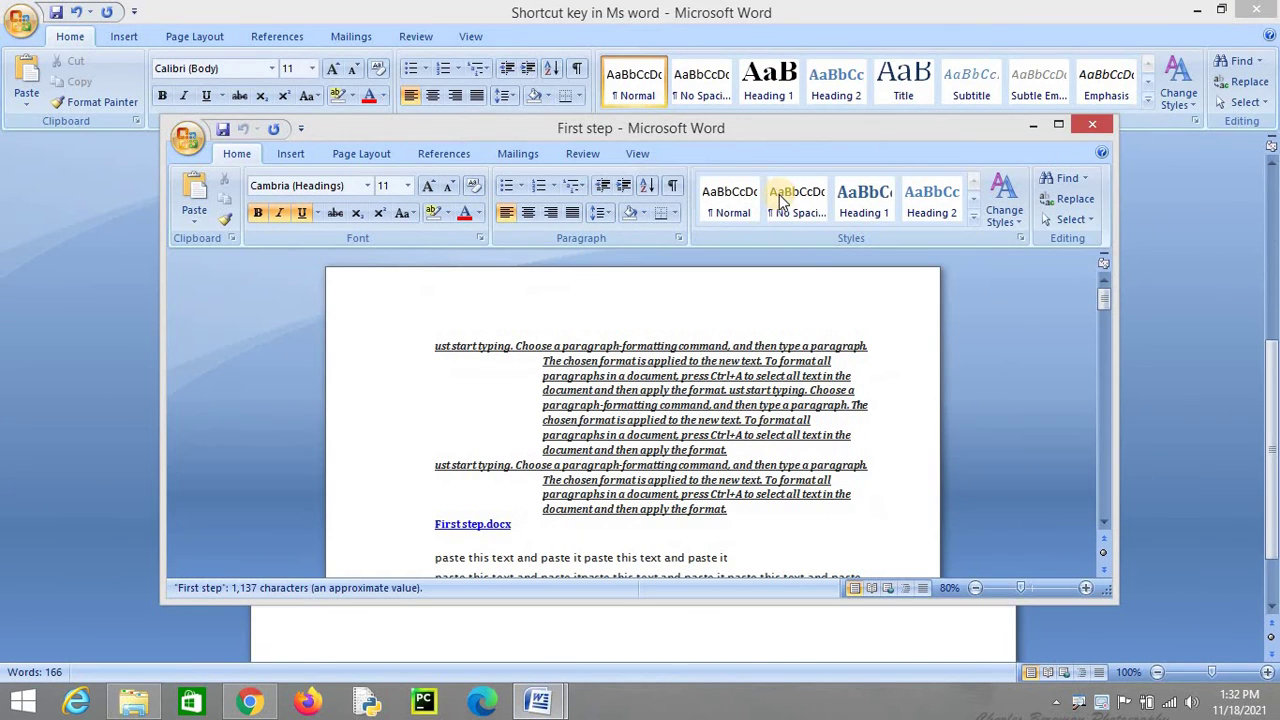
# - Resize the First step window to about half width and place it beside the shortcut table
pyautogui.moveTo(1118, 302); pyautogui.dragTo(528, 305)
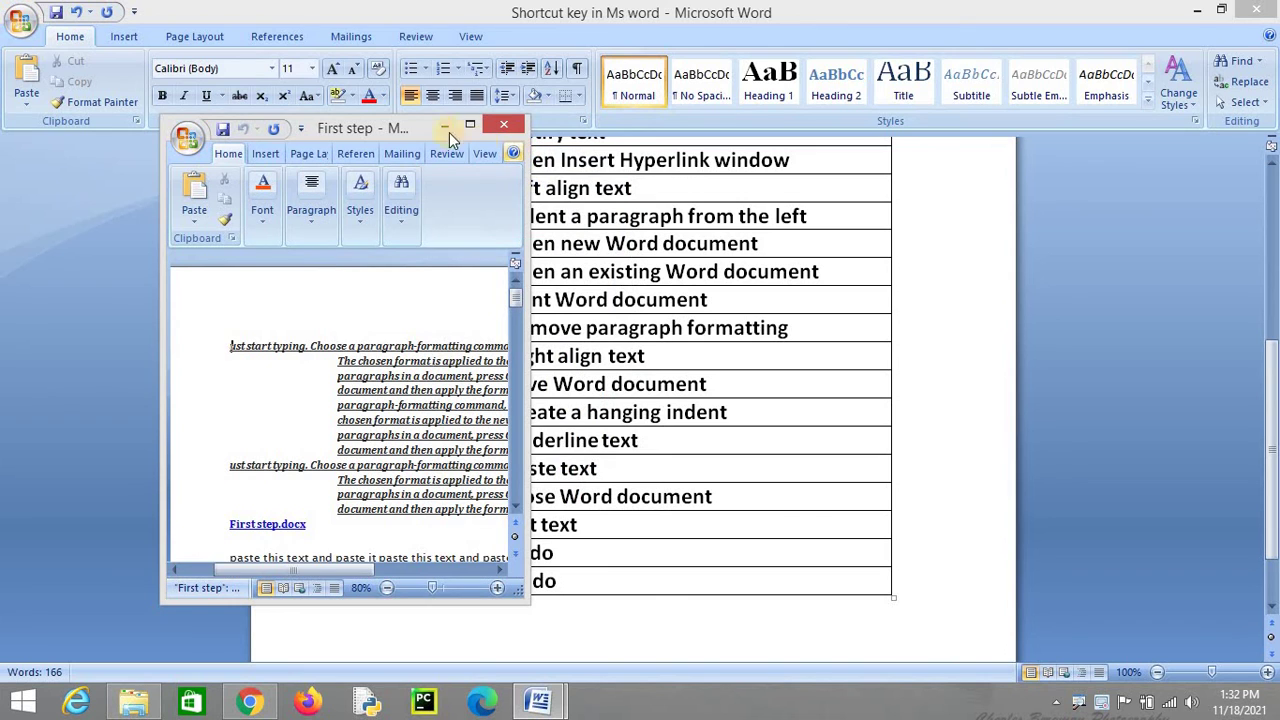
pyautogui.moveTo(422, 125)
pyautogui.mouseDown()
pyautogui.moveTo(785, 205)
pyautogui.moveTo(1047, 146)
pyautogui.mouseUp()
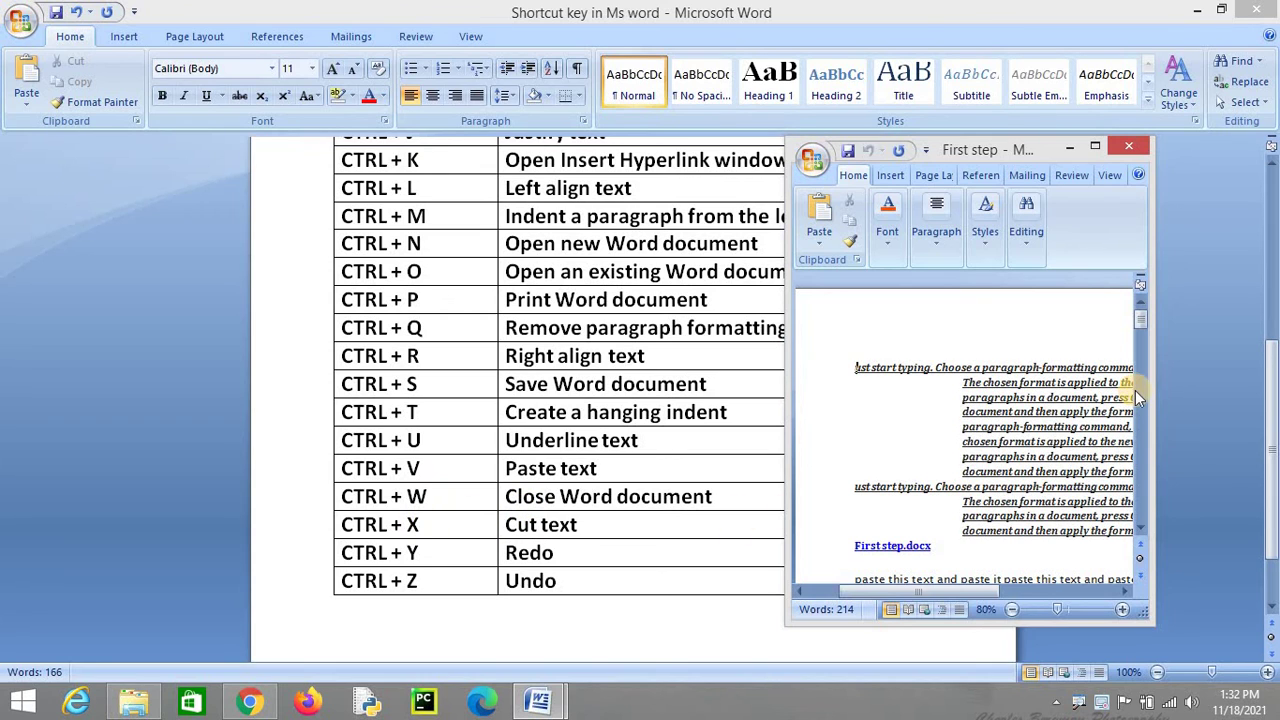
pyautogui.moveTo(1153, 372); pyautogui.dragTo(1273, 259)
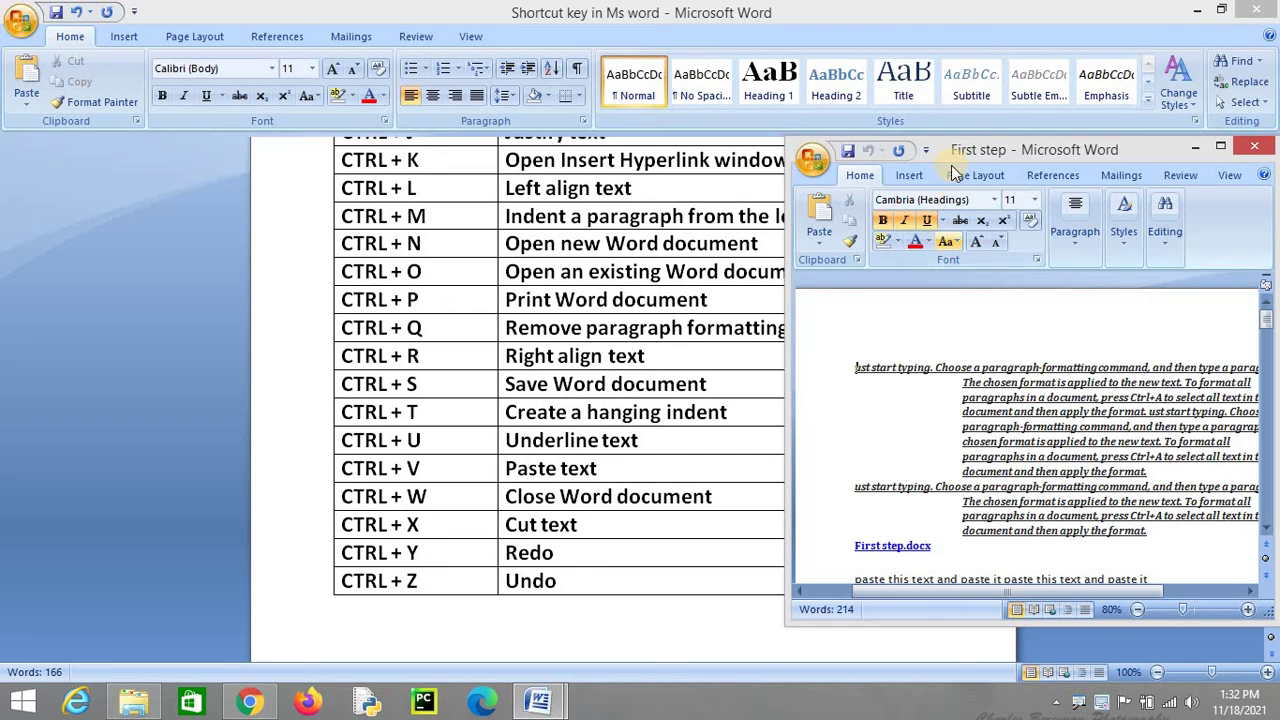
pyautogui.moveTo(945, 137); pyautogui.dragTo(984, 339)
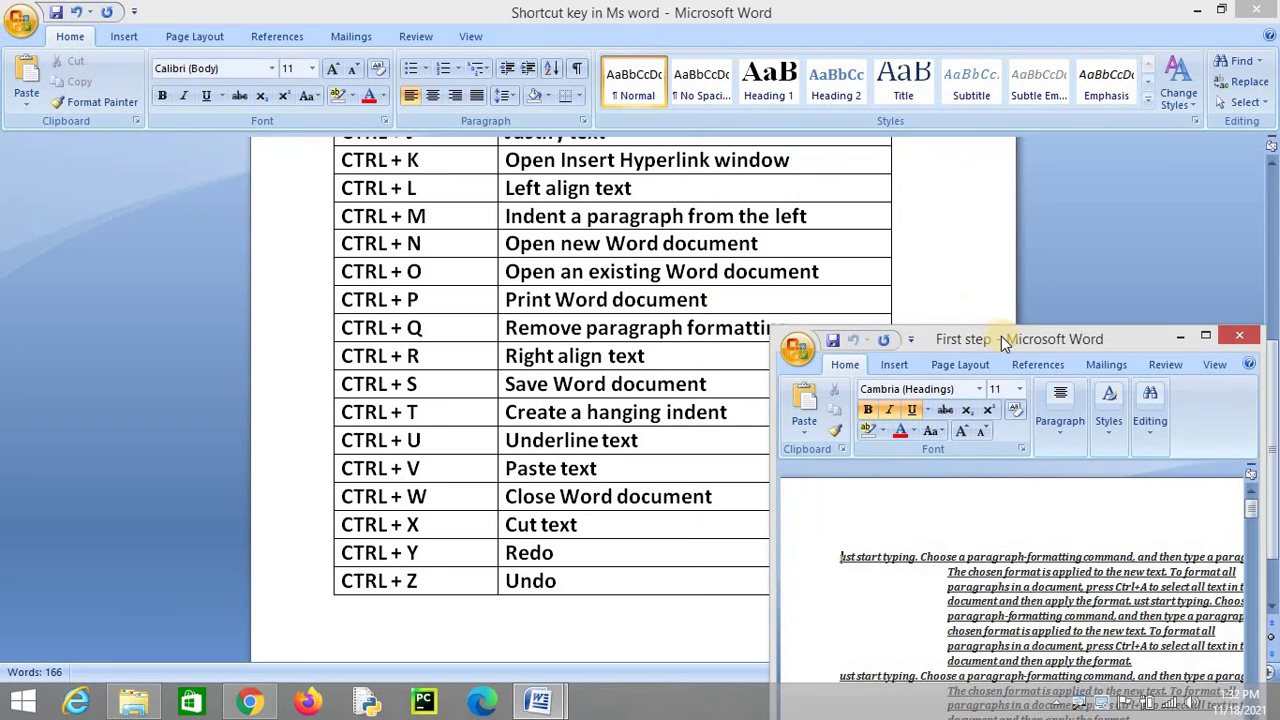
pyautogui.moveTo(1001, 337); pyautogui.dragTo(926, 125)
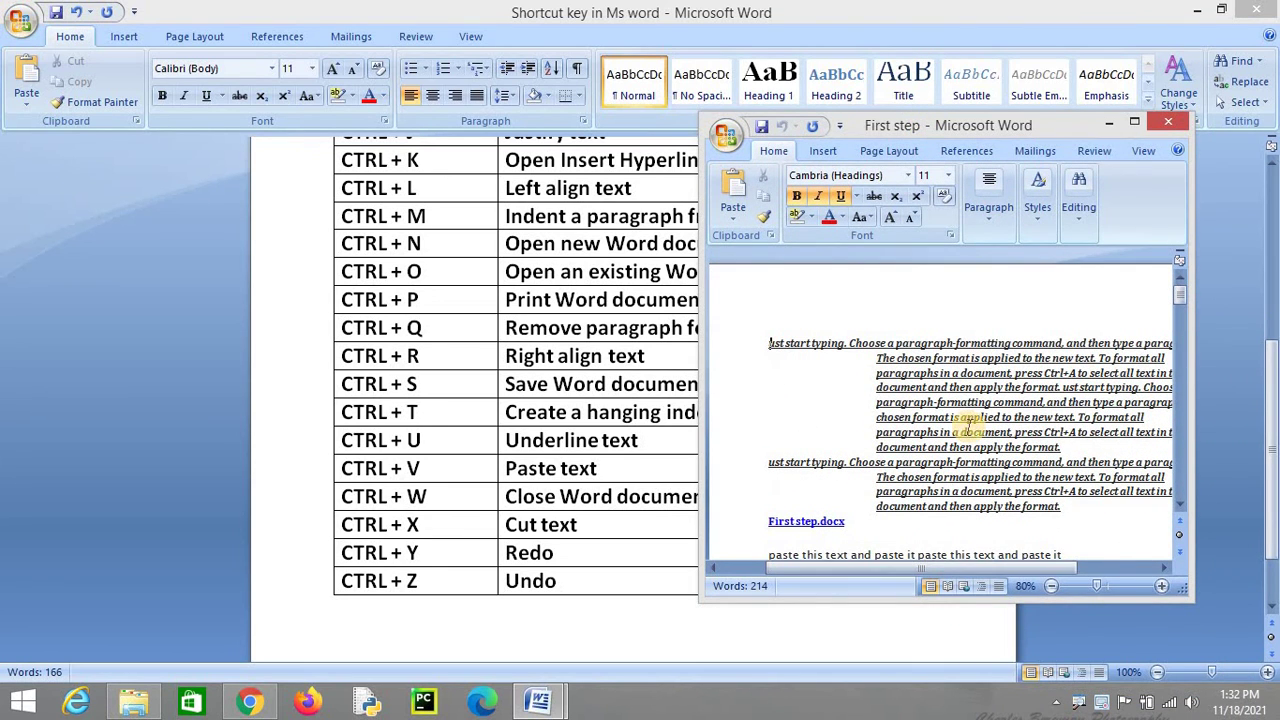
pyautogui.moveTo(1178, 300); pyautogui.dragTo(1180, 306)
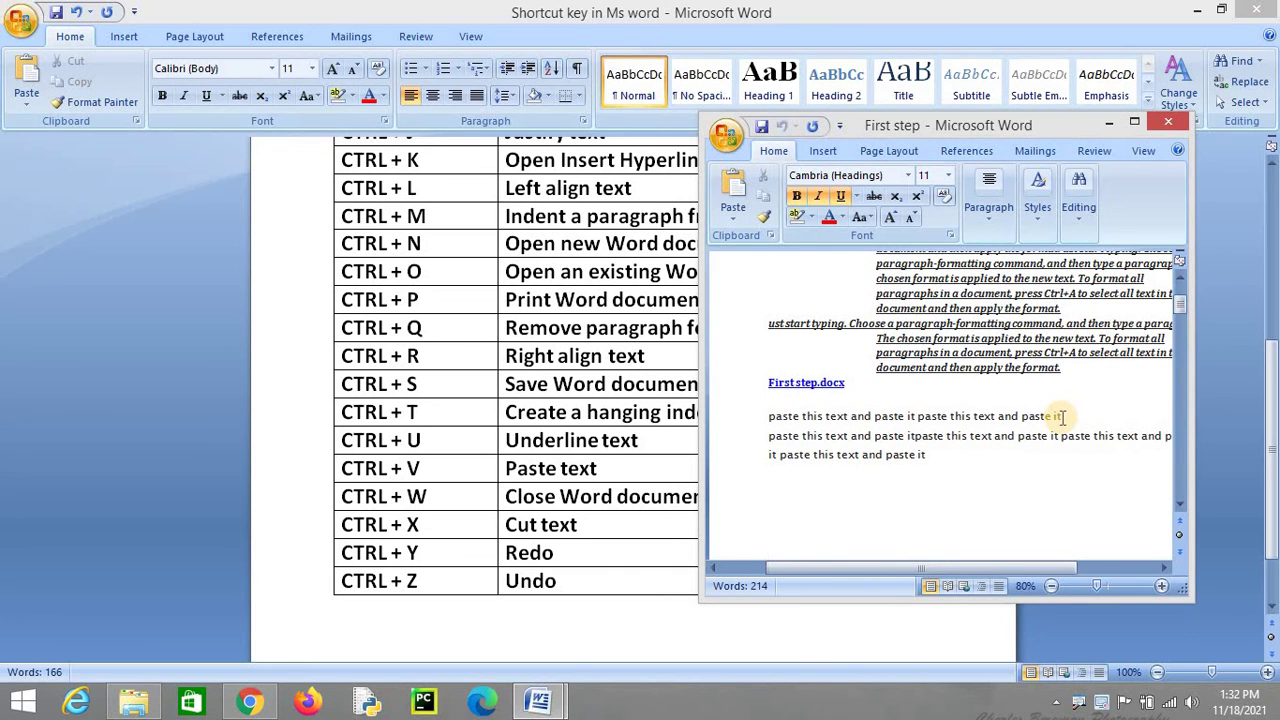
# - Cut the first 'paste this text and paste it' line, paste it back, then cut it again (202 words)
pyautogui.click(1062, 416)
pyautogui.click(1058, 417)
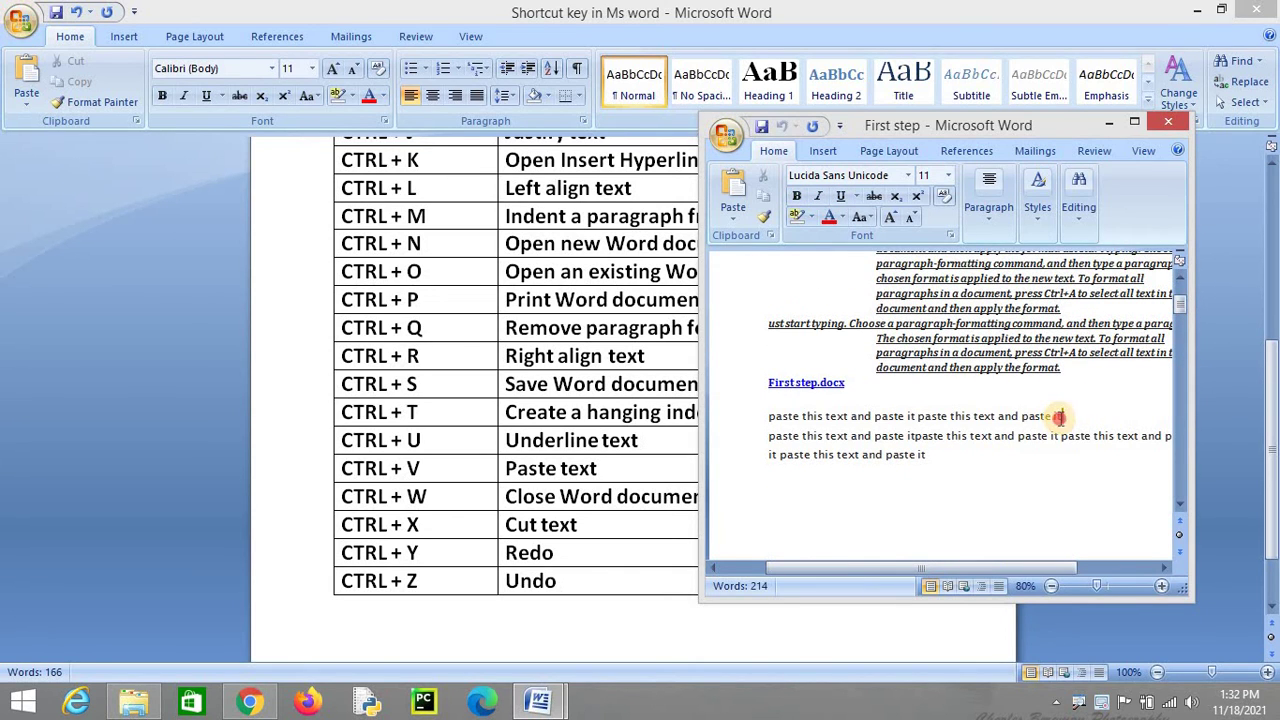
pyautogui.moveTo(1058, 417); pyautogui.dragTo(786, 420)
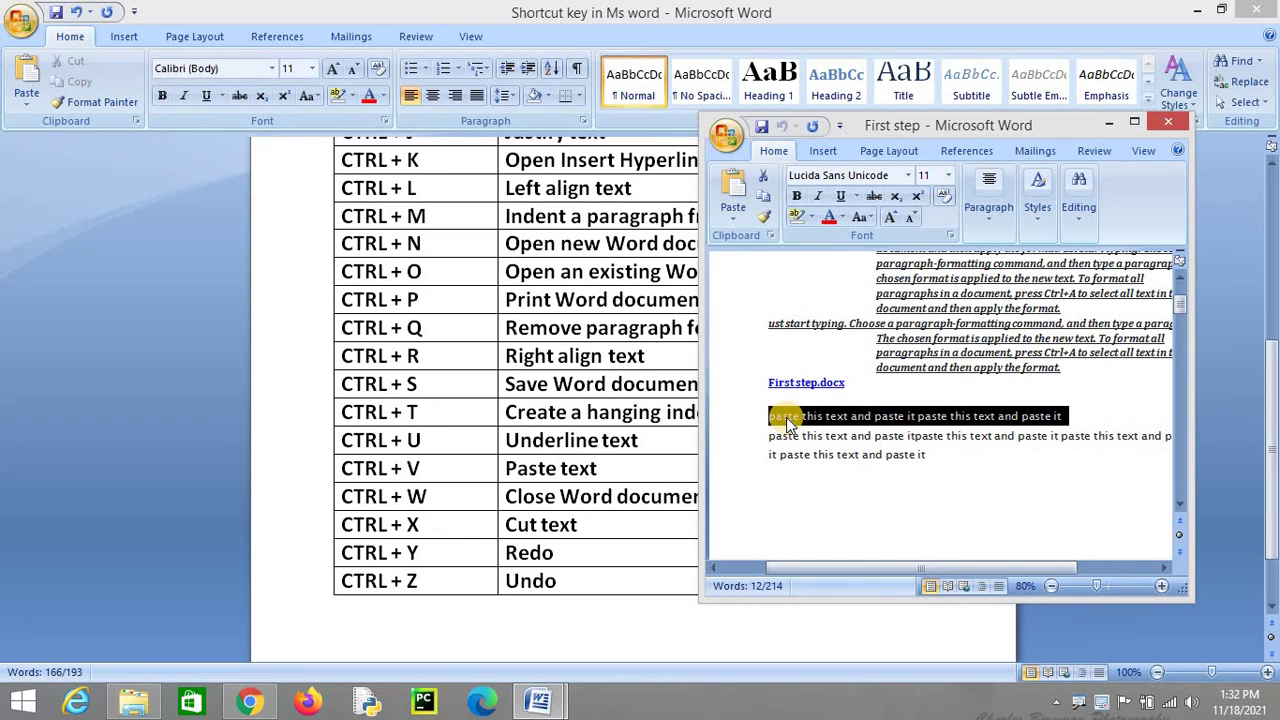
pyautogui.hotkey('ctrl', 'x')
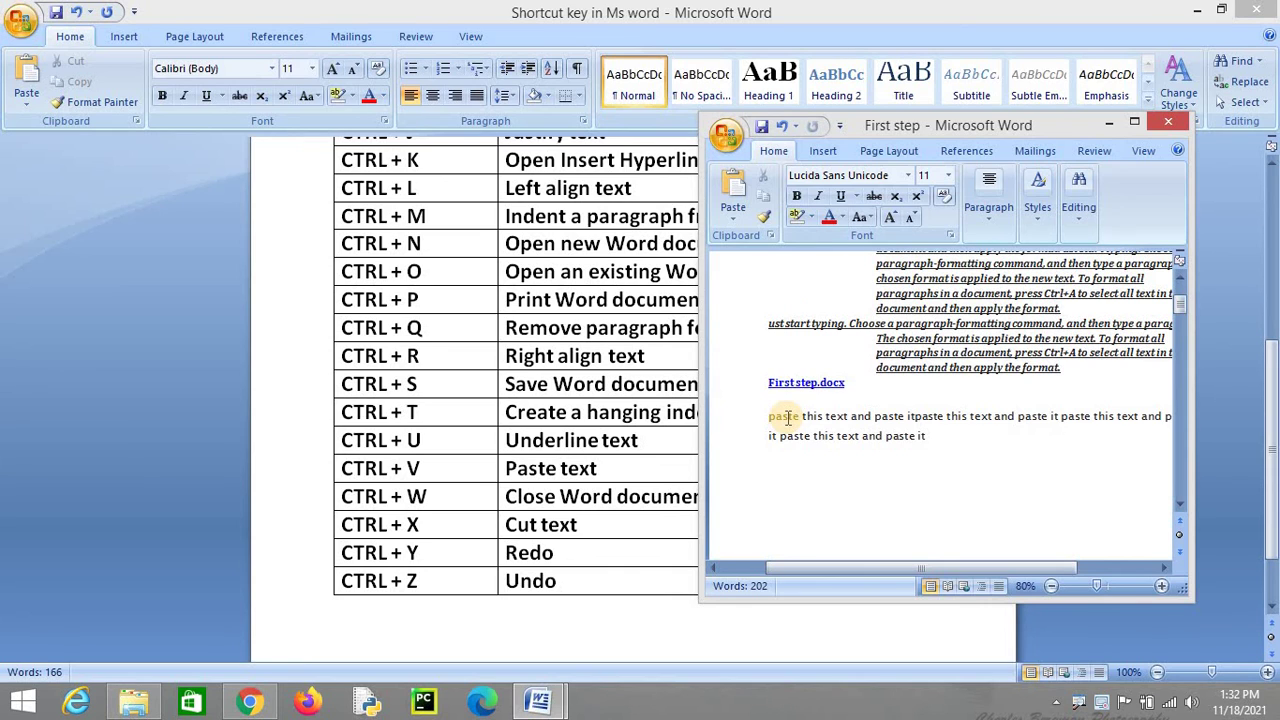
pyautogui.hotkey('ctrl', 'v')
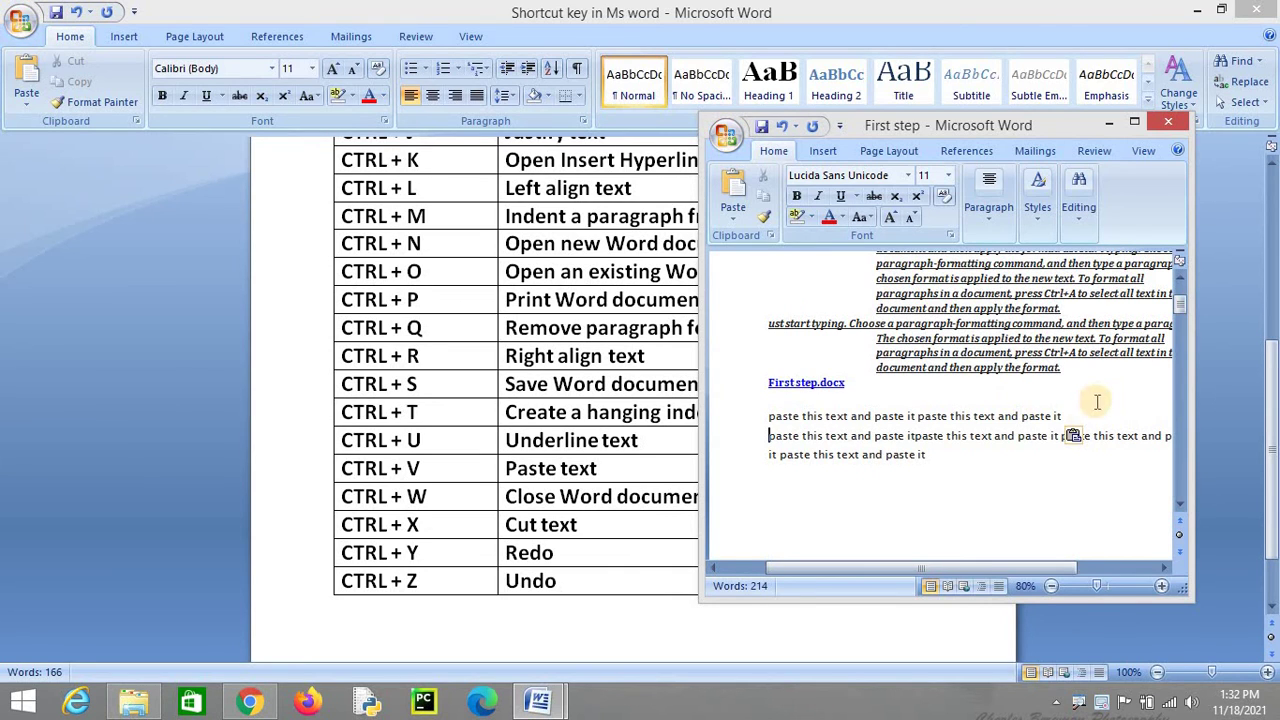
pyautogui.moveTo(1062, 416); pyautogui.dragTo(772, 418)
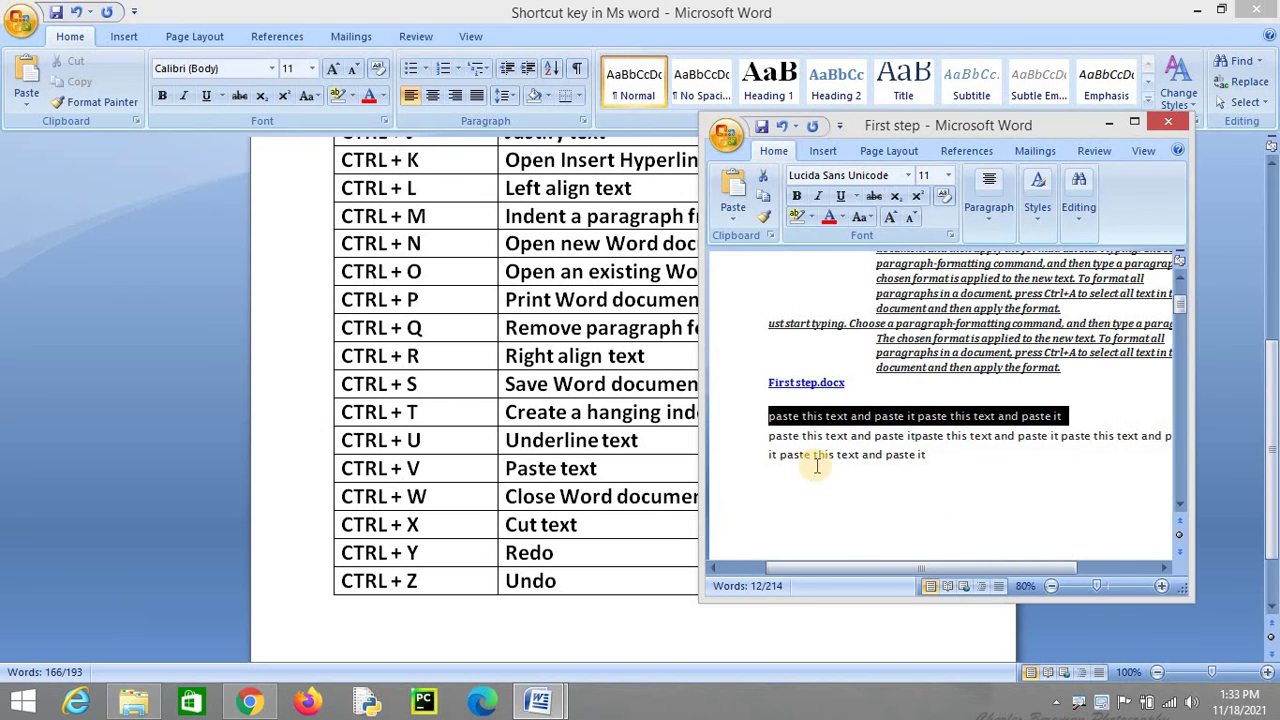
pyautogui.hotkey('ctrl', 'x')
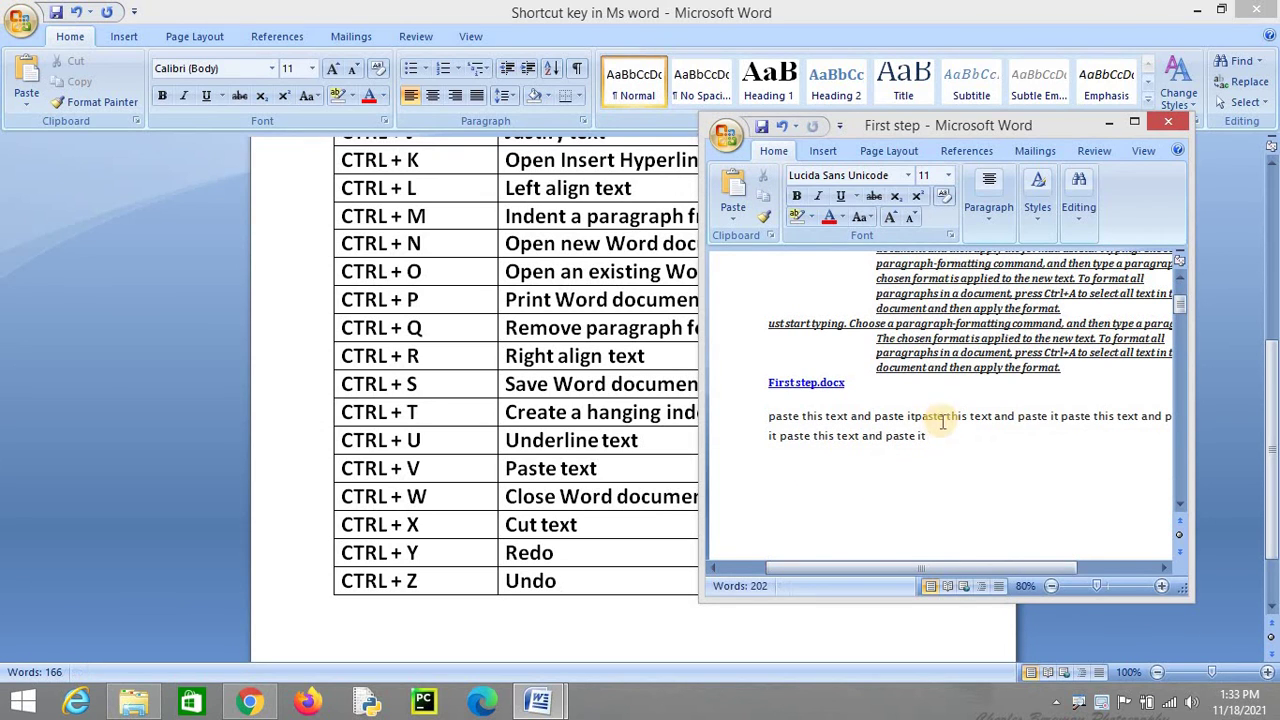
pyautogui.click(937, 432)
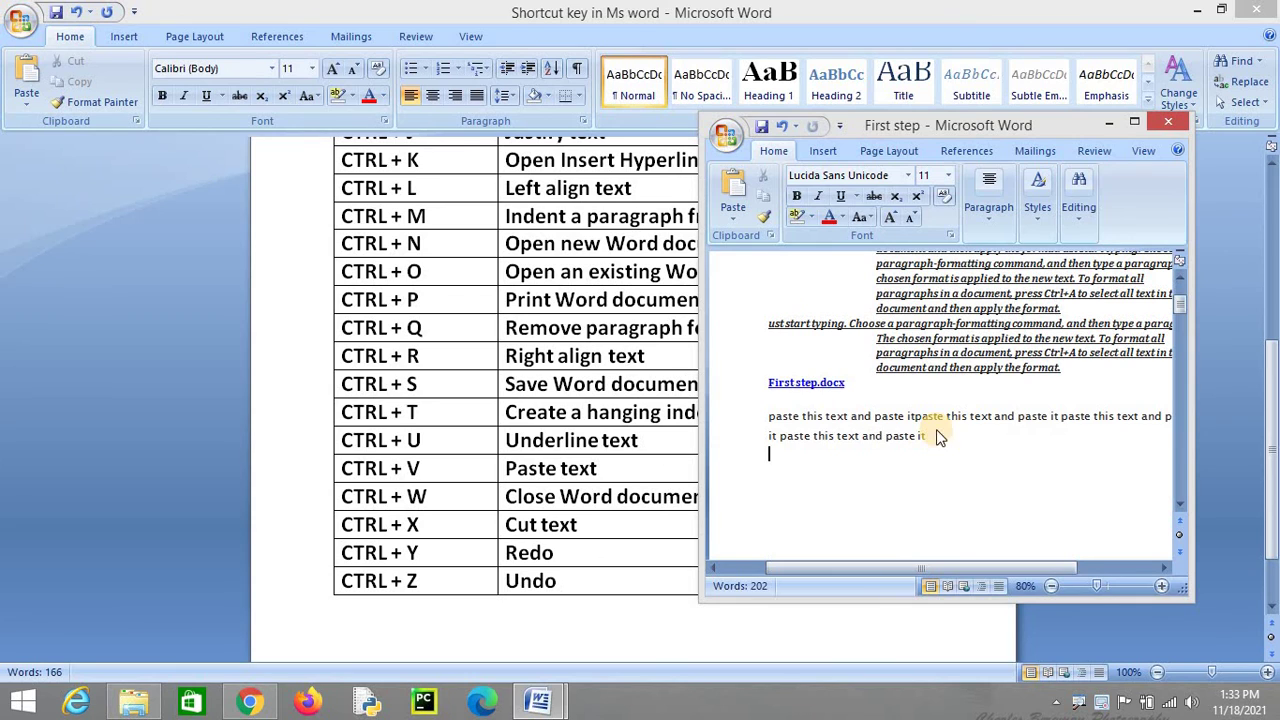
# - Paste the cut line three times on a new line below the text
pyautogui.press('Return')
pyautogui.hotkey('ctrl', 'v')
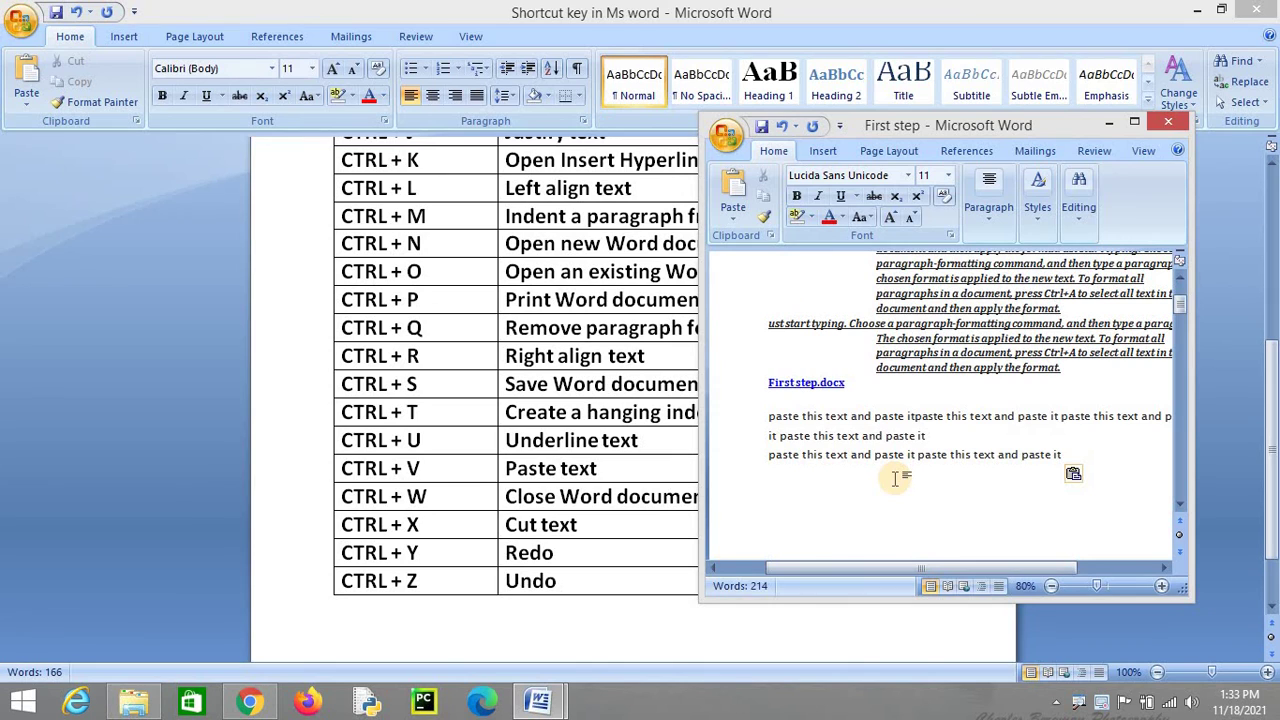
pyautogui.hotkey('ctrl', 'v')
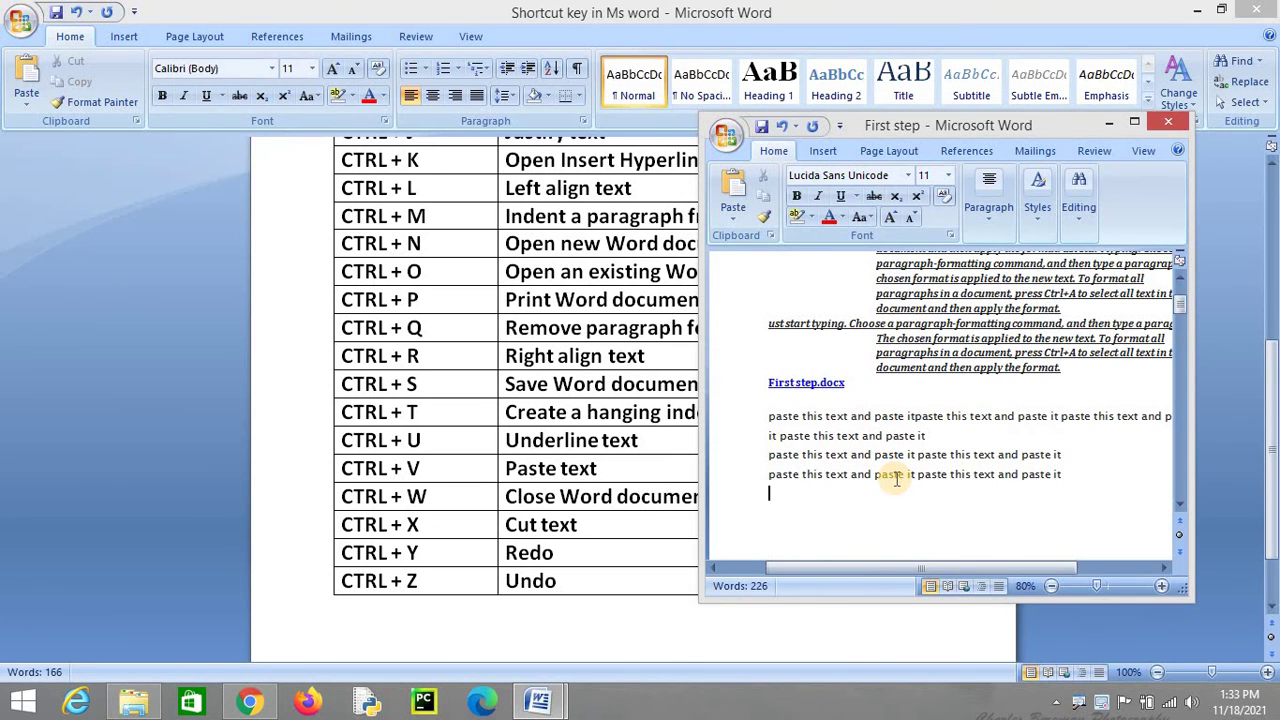
pyautogui.hotkey('ctrl', 'v')
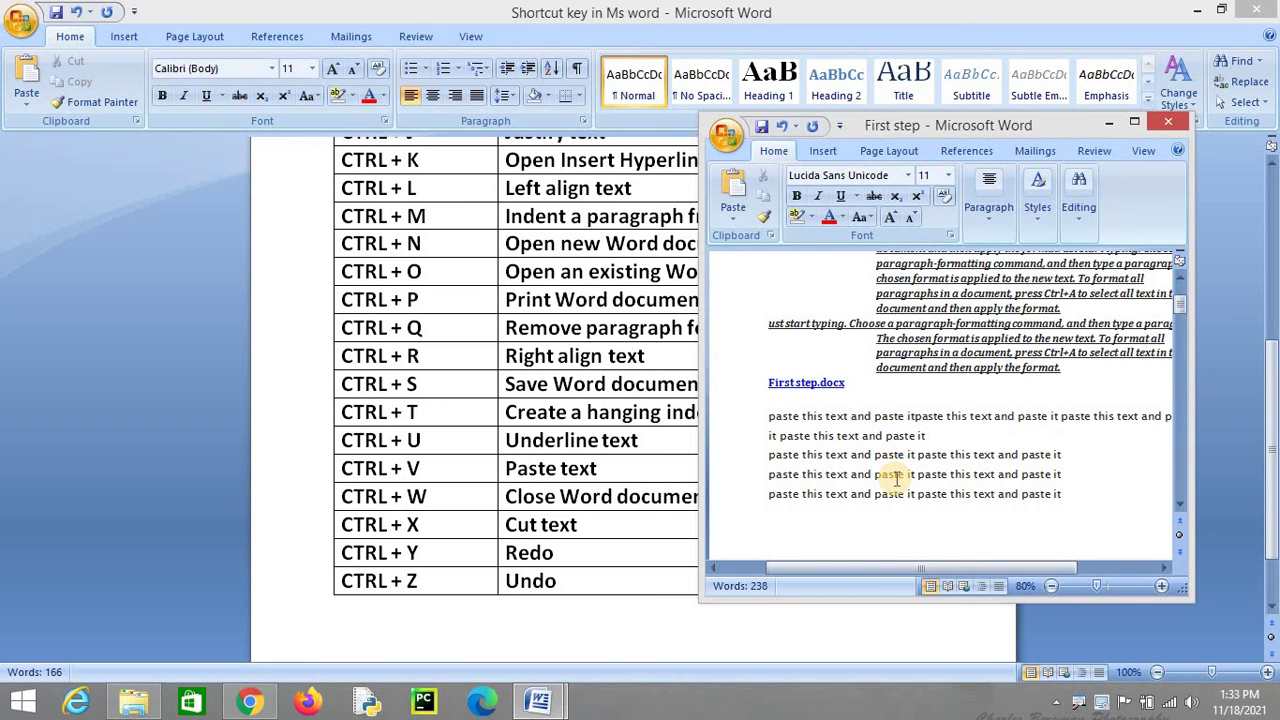
# - Undo the three pastes and the cut with Ctrl+Z, restoring the line and 214 words
pyautogui.hotkey('ctrl', 'z')
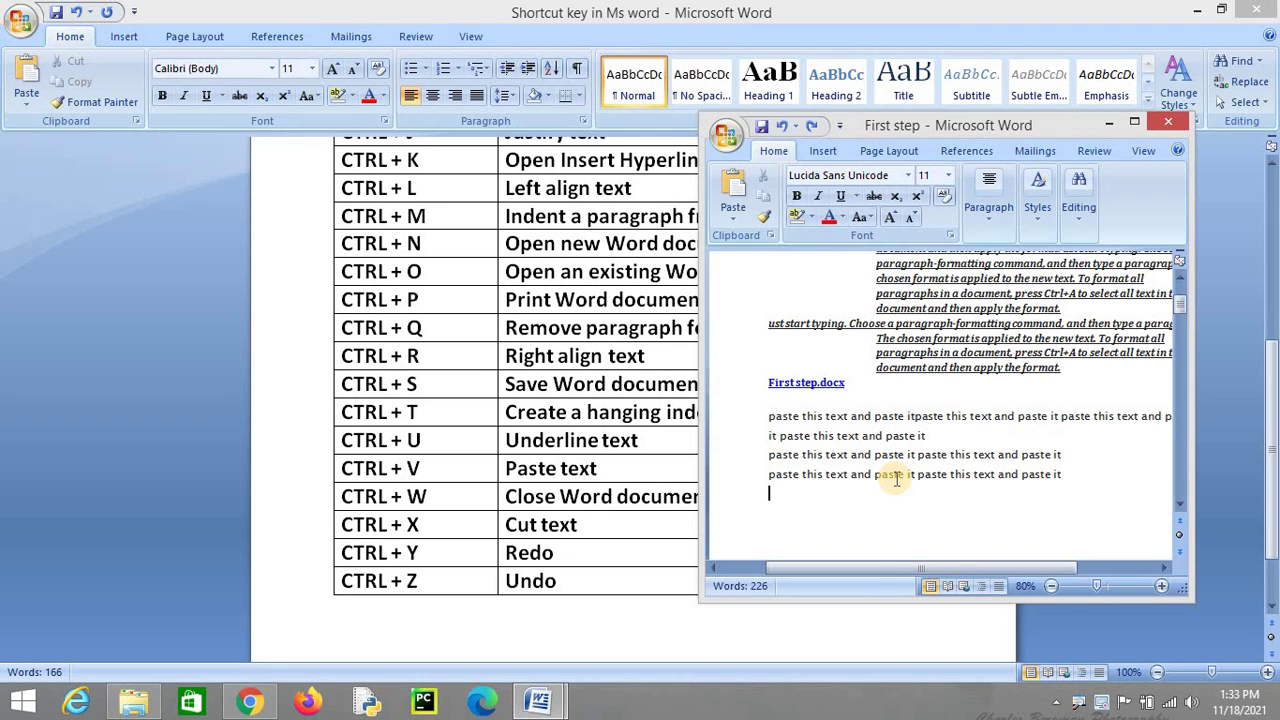
pyautogui.hotkey('ctrl', 'z')
pyautogui.hotkey('ctrl', 'z')
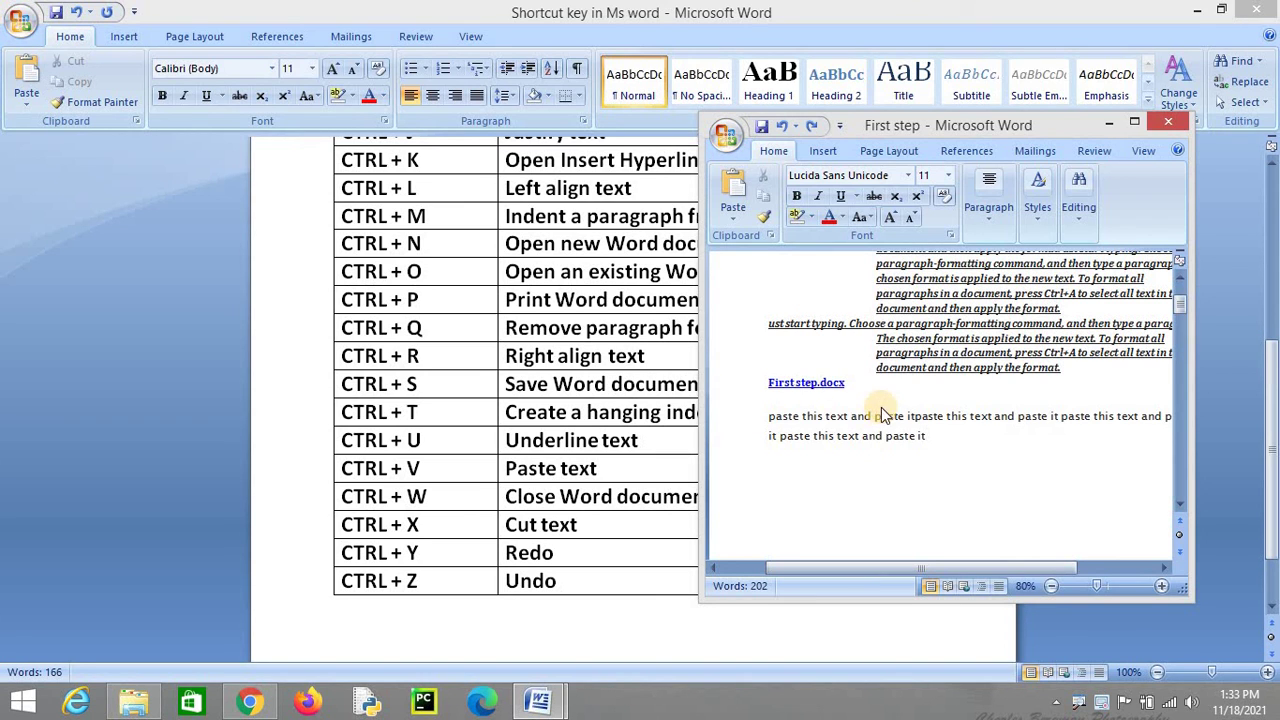
pyautogui.hotkey('ctrl', 'z')
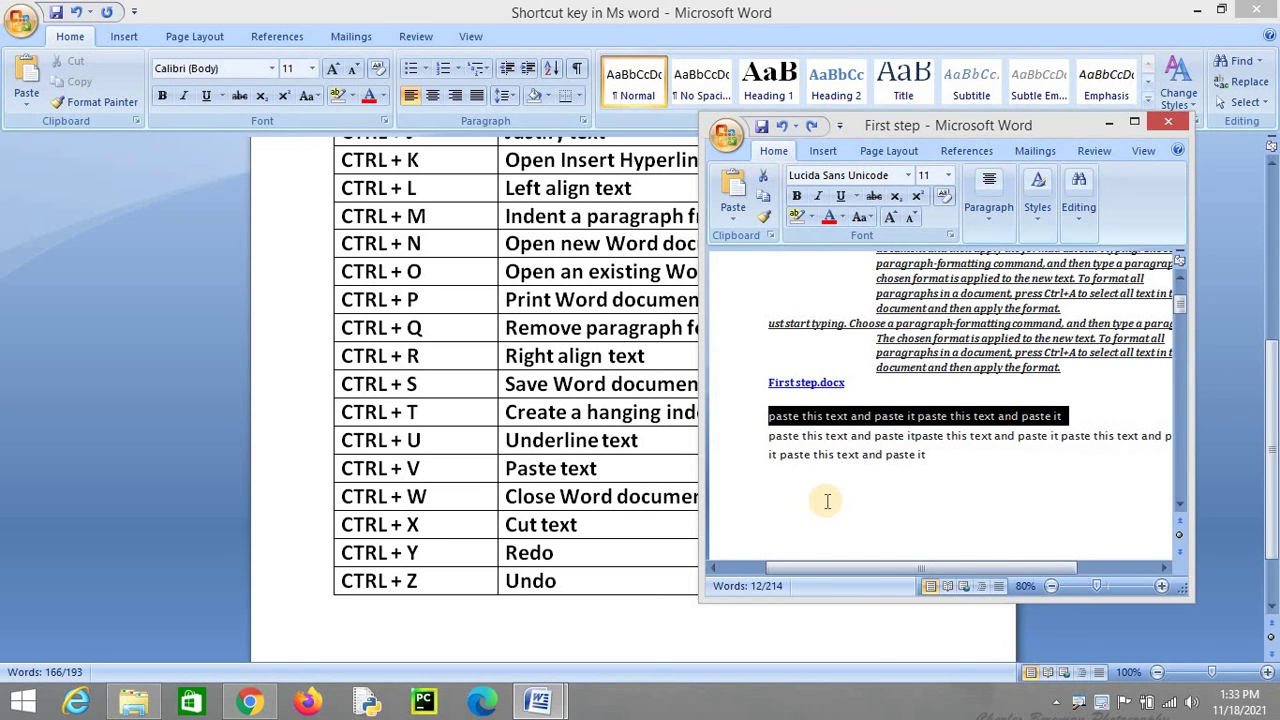
# - Close First step choosing Yes to save, then scroll the MS Word Keyboard Shortcuts table to the top
pyautogui.click(1168, 121)
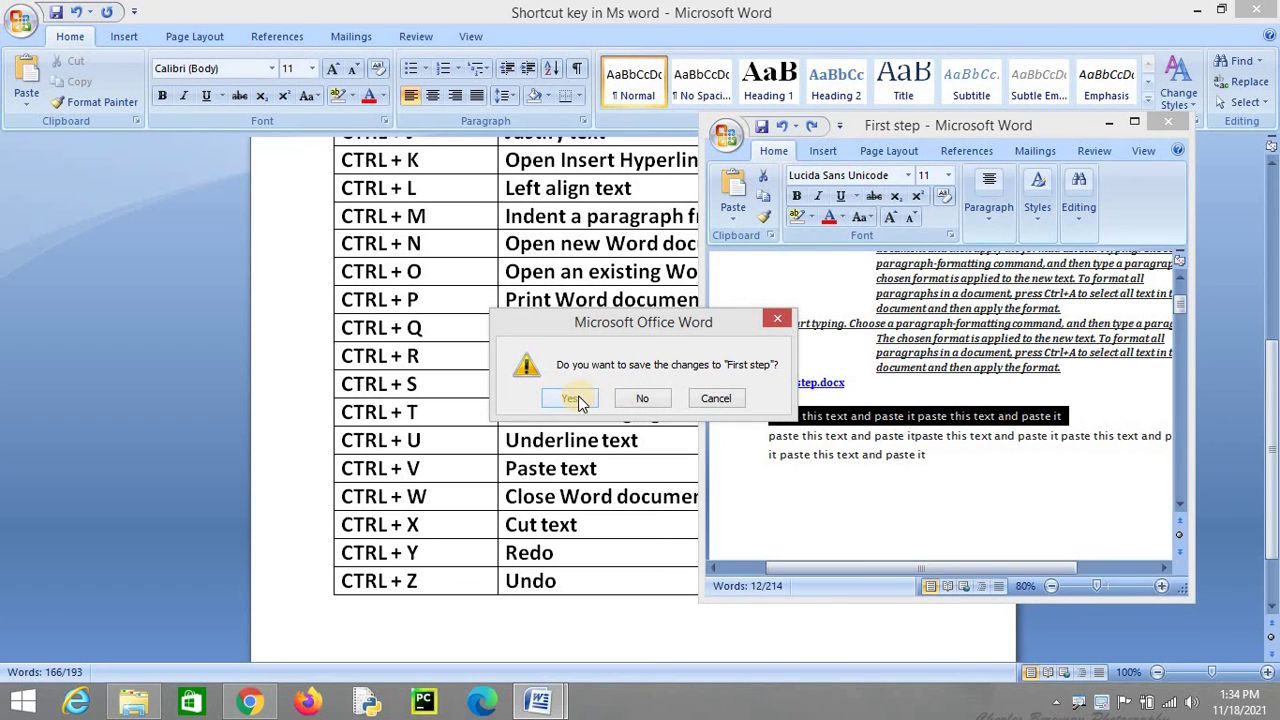
pyautogui.click(579, 397)
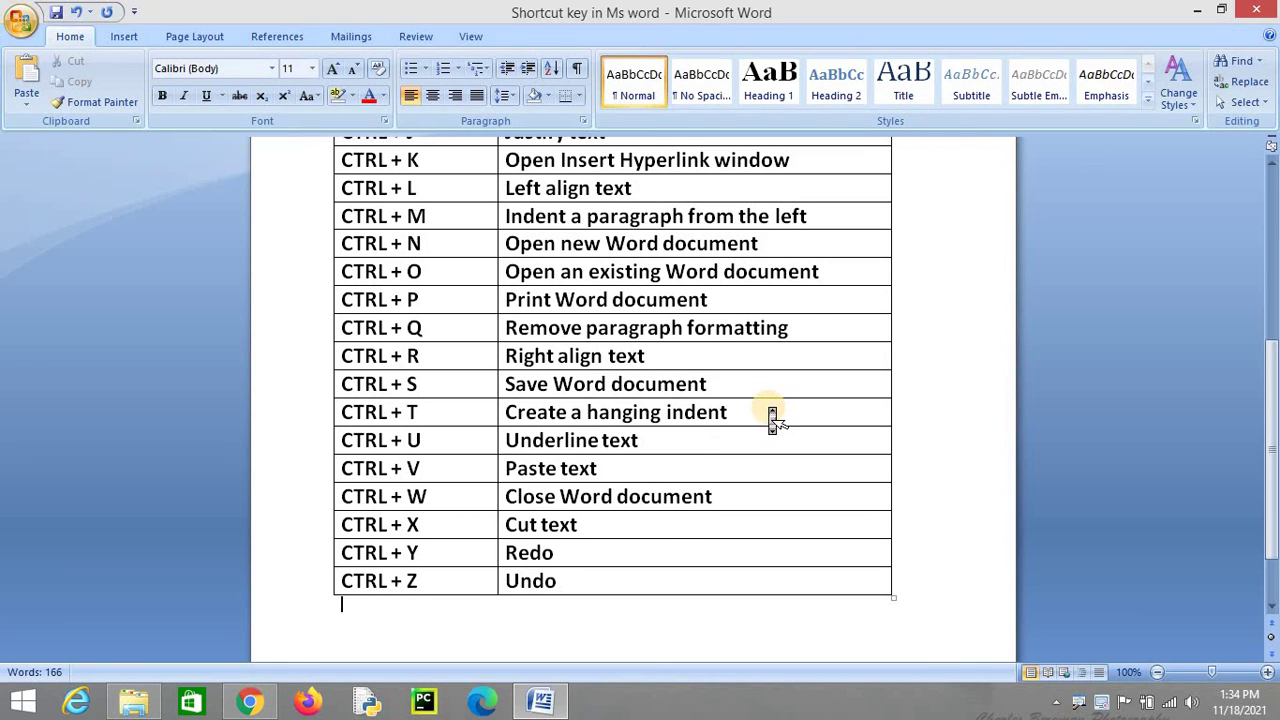
pyautogui.scroll(1, 770, 412)
pyautogui.scroll(2, 770, 412)
pyautogui.scroll(1, 770, 412)
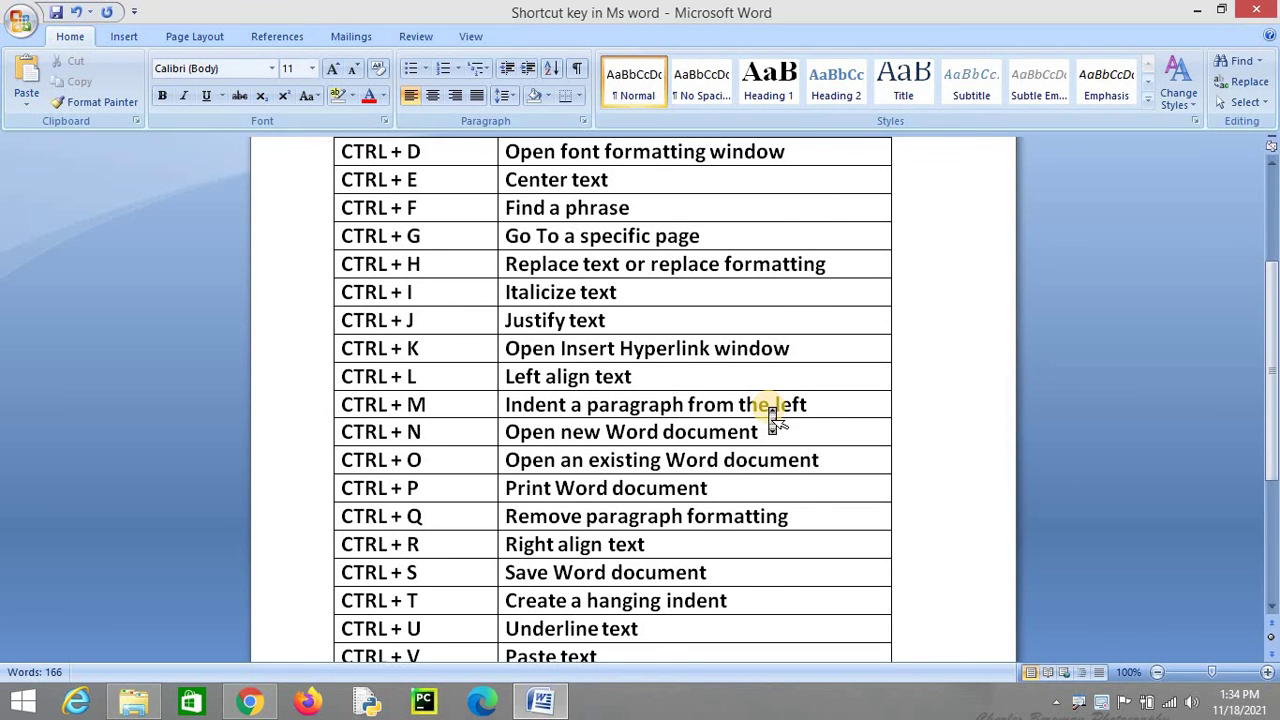
pyautogui.scroll(3, 770, 412)
pyautogui.scroll(2, 770, 414)
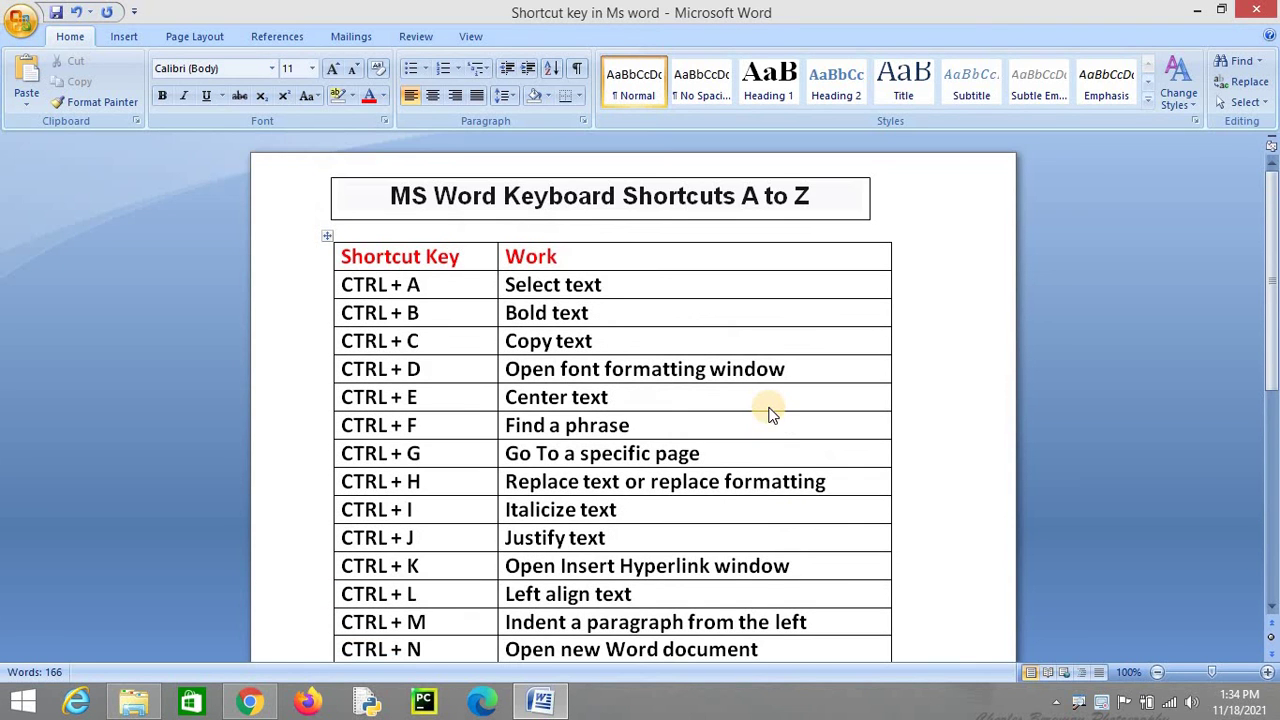